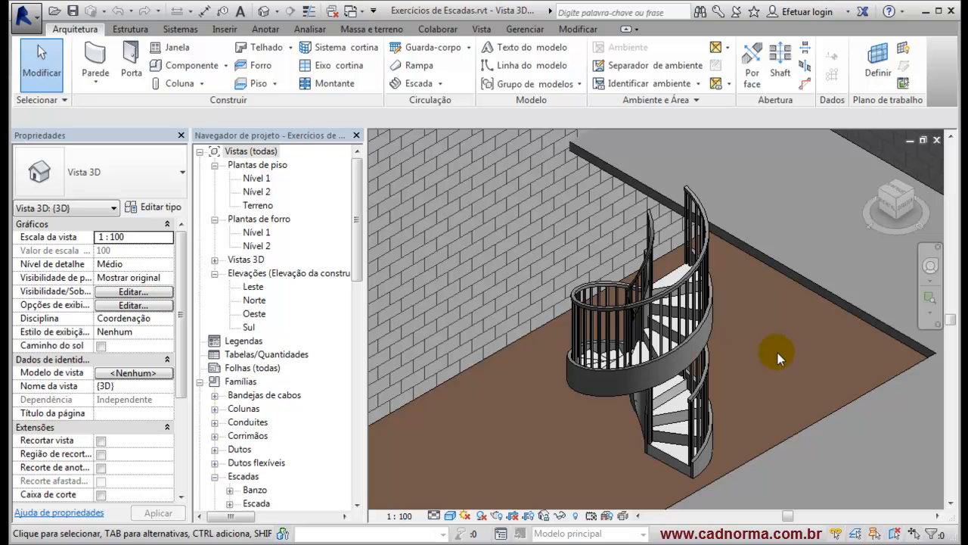
Step: Open the Nível 2 floor plan
middle_click_drag(750, 318, 770, 236, "shift")
middle_click_drag(733, 268, 657, 380, "shift")
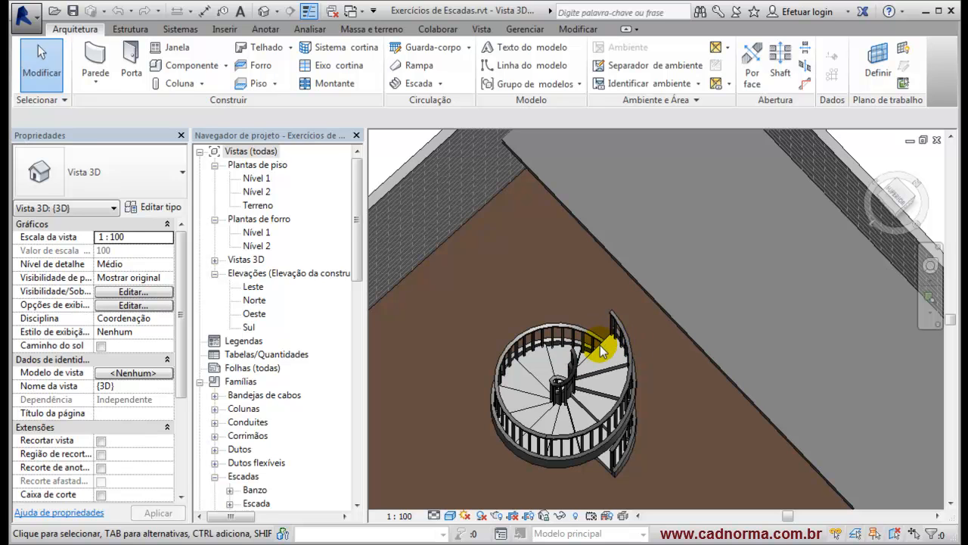
scroll(594, 361, "up", 5)
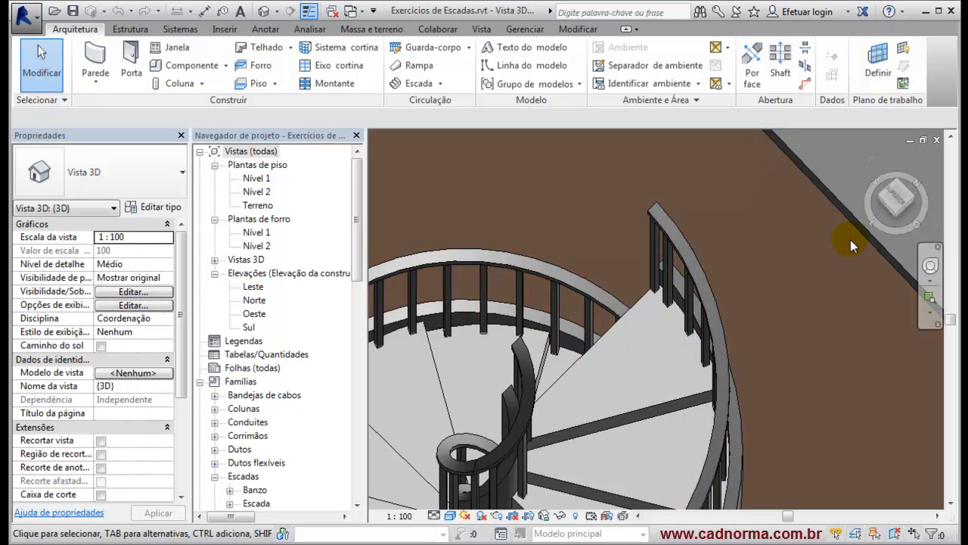
scroll(774, 271, "down", 5)
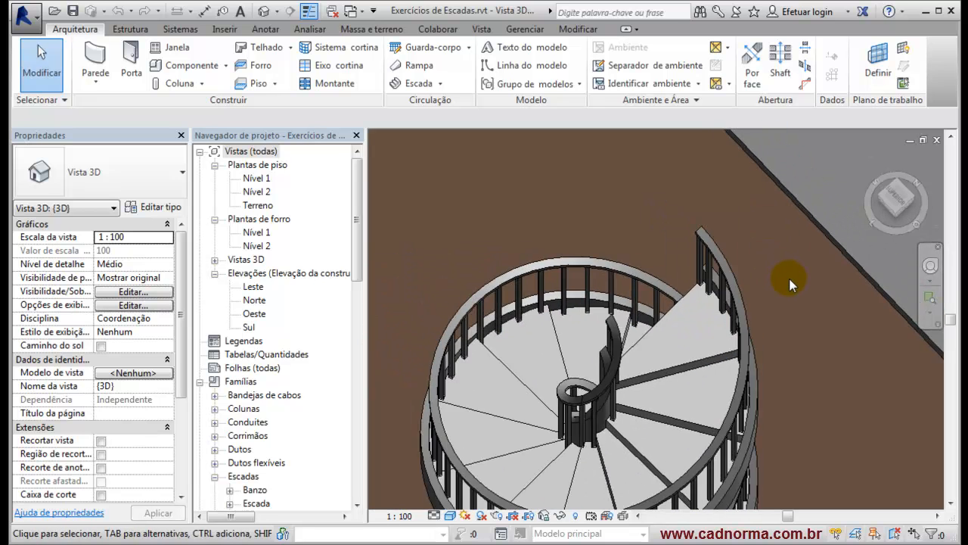
double_click(255, 194)
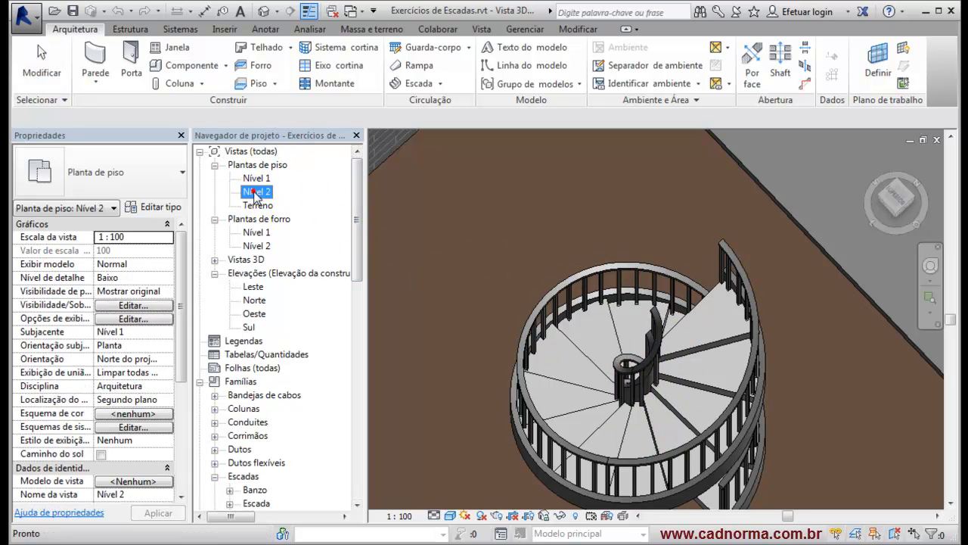
Step: Move the stair path's Abaixo label up and to the left, outside the spiral staircase outline
scroll(675, 302, "up", 5)
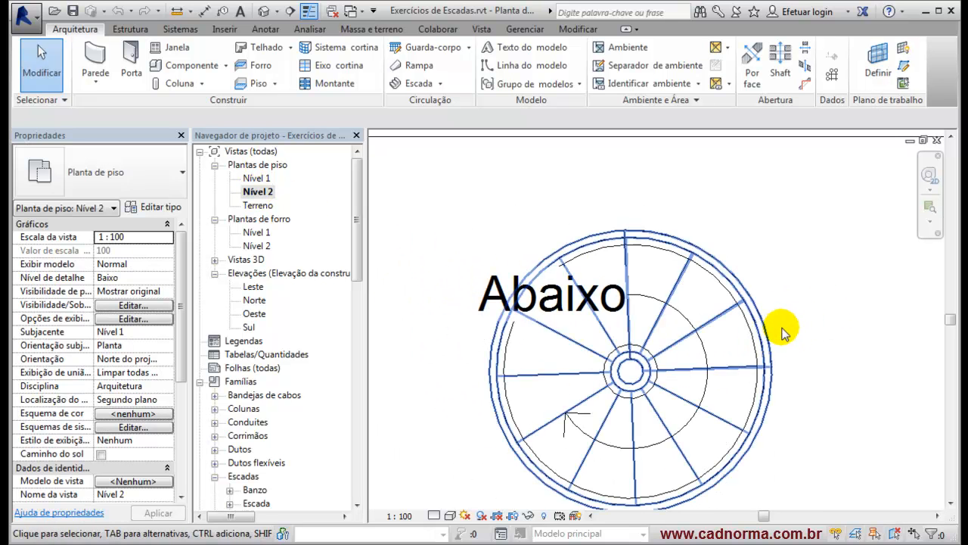
left_click(575, 301)
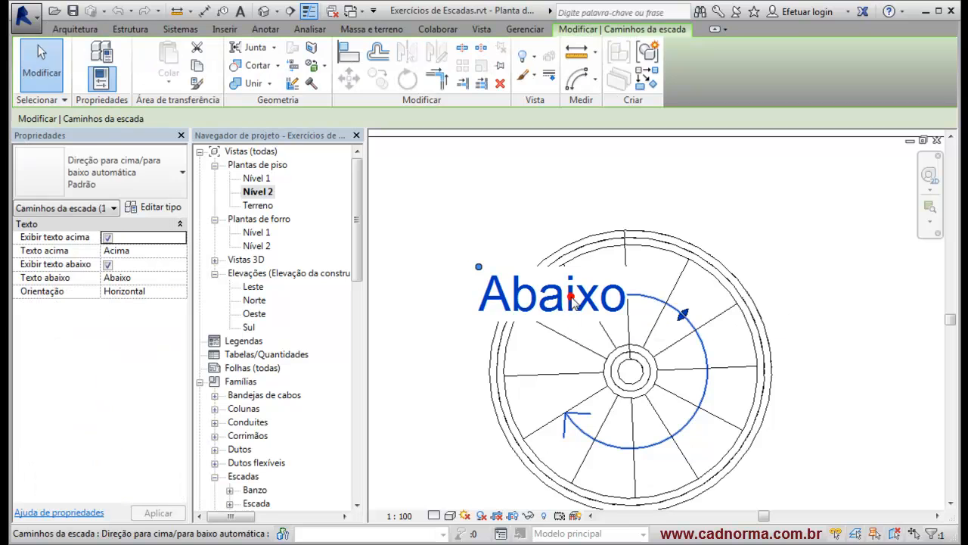
left_click_drag(479, 269, 372, 171)
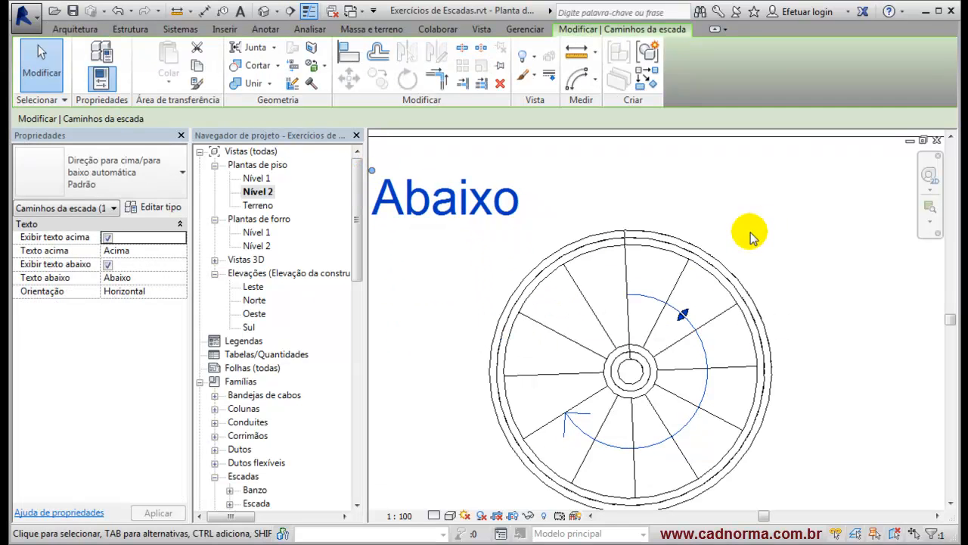
left_click(728, 230)
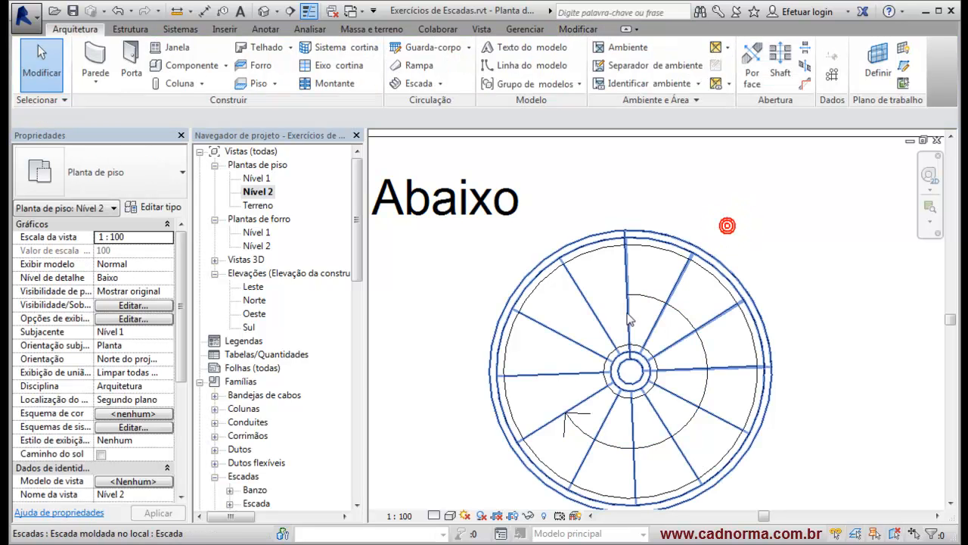
Step: Examine the stair path's direction arrow and its starting point at the staircase's last riser
scroll(632, 304, "up", 3)
scroll(714, 249, "down", 4)
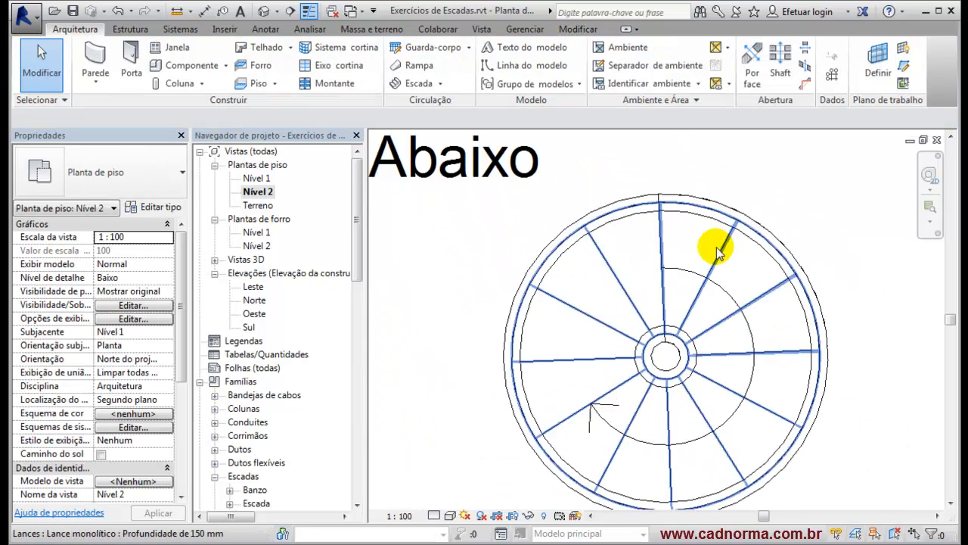
left_click(575, 195)
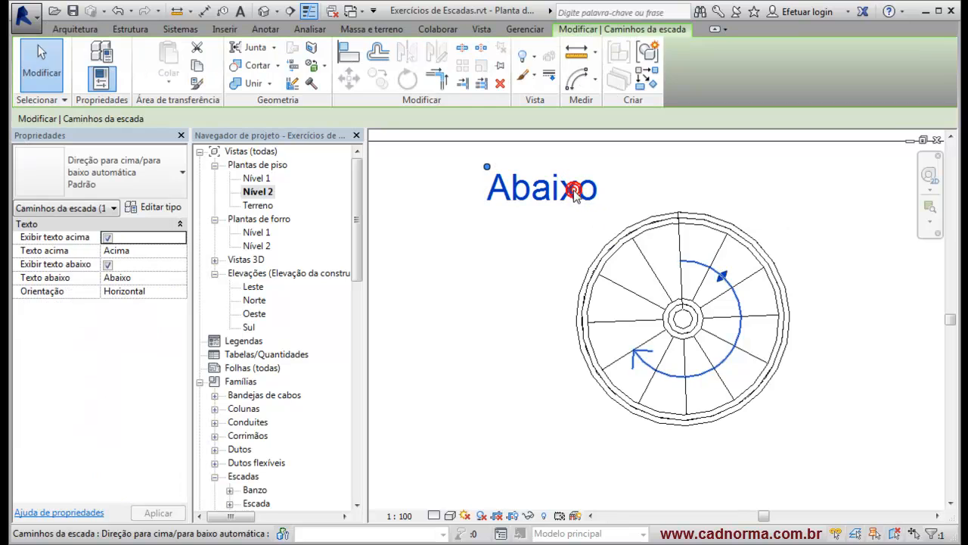
scroll(690, 263, "up", 3)
scroll(683, 265, "up", 3)
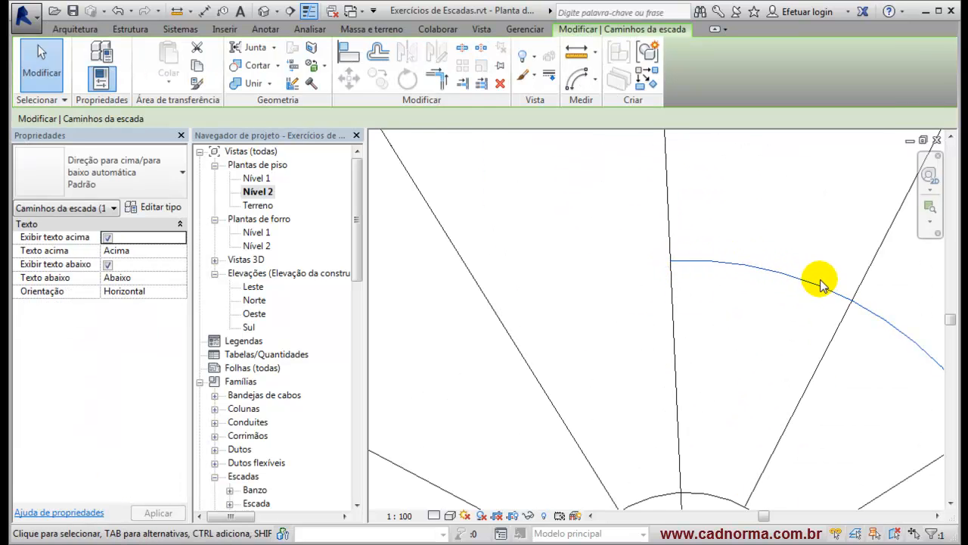
scroll(693, 257, "down", 3)
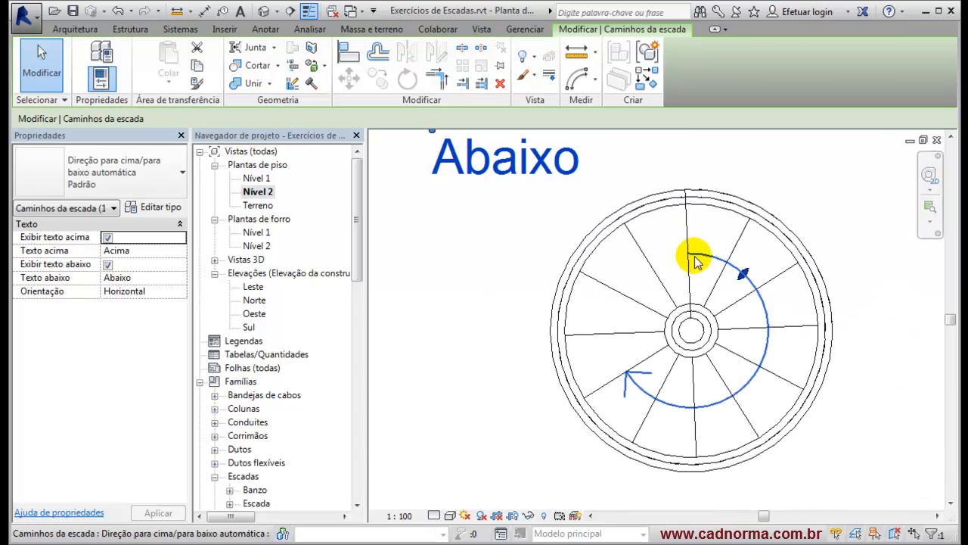
left_click(517, 232)
Step: Rotate the spiral staircase about 92.57° clockwise around its centre, from the path's starting point to the horizontal
left_click(652, 314)
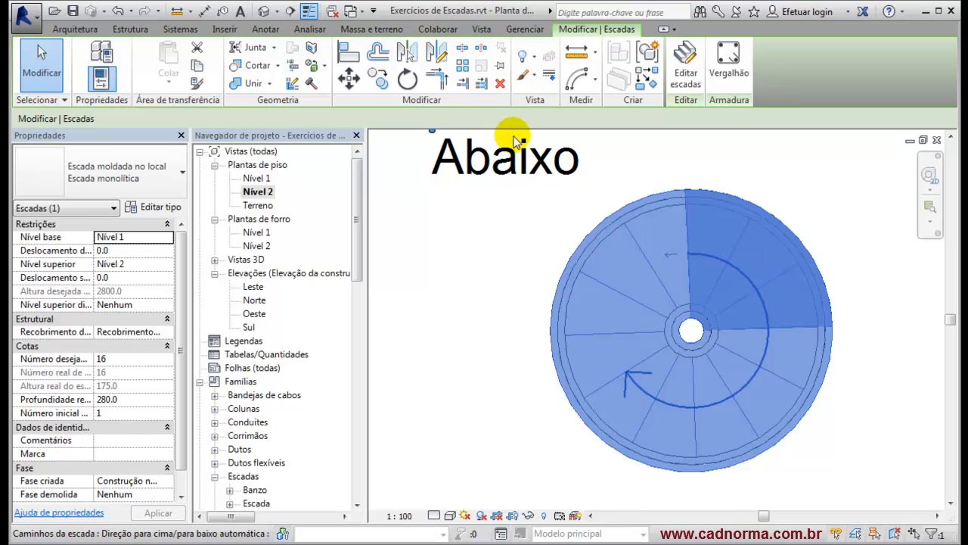
left_click(408, 81)
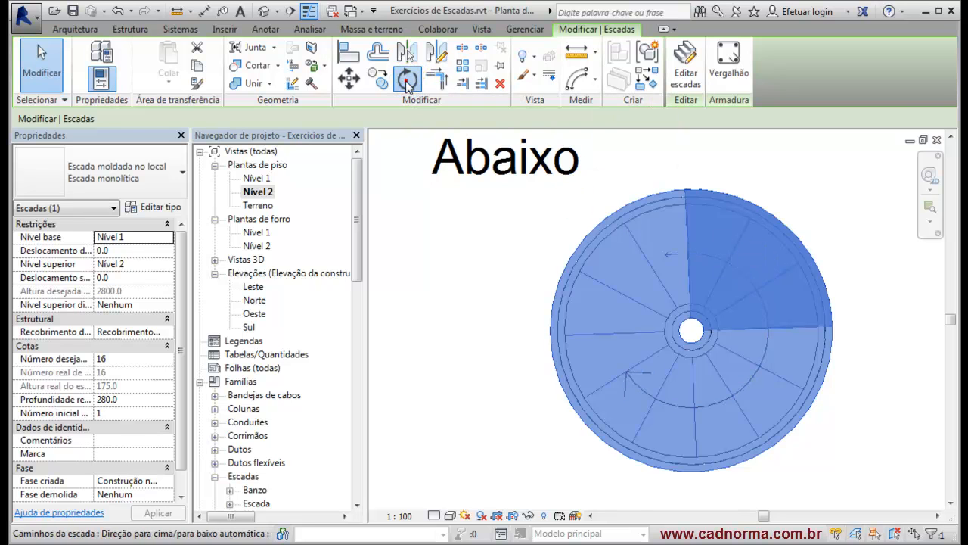
left_click_drag(662, 288, 693, 331)
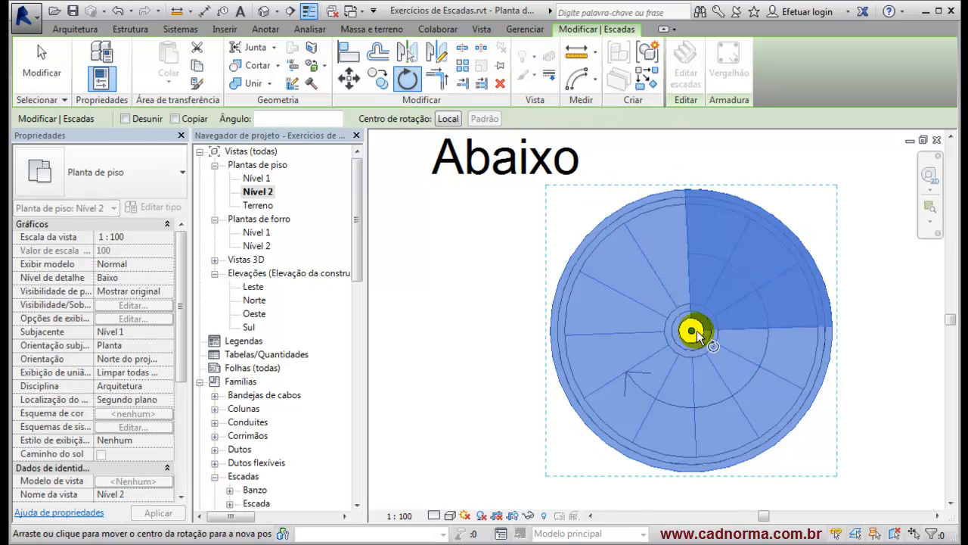
scroll(707, 189, "up", 4)
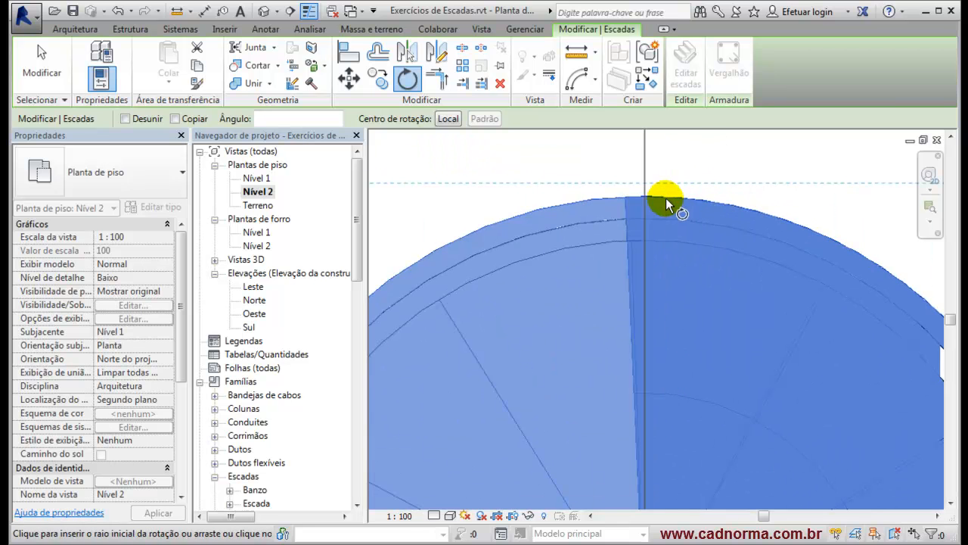
scroll(725, 196, "down", 3)
scroll(695, 272, "up", 6)
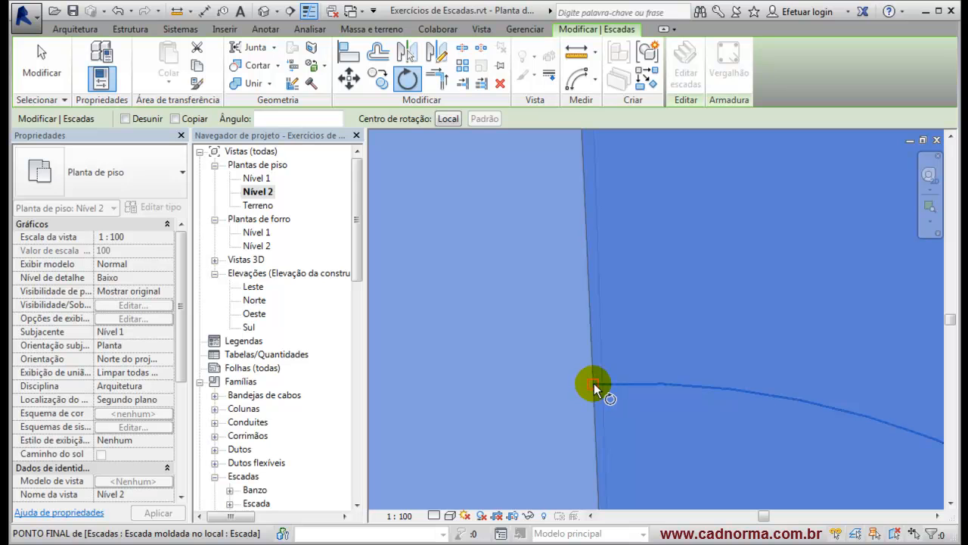
left_click(593, 383)
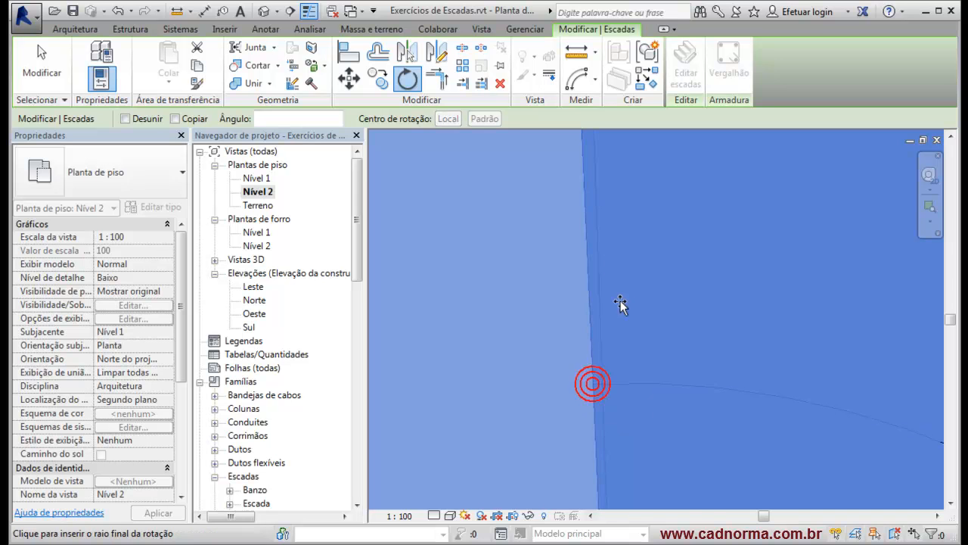
scroll(636, 242, "down", 5)
scroll(655, 231, "down", 3)
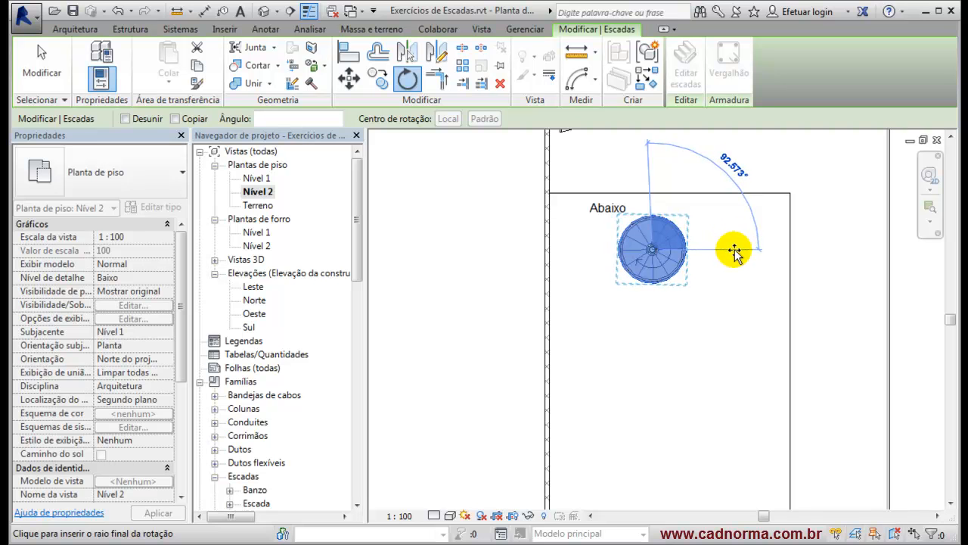
scroll(734, 252, "up", 4)
left_click(739, 319)
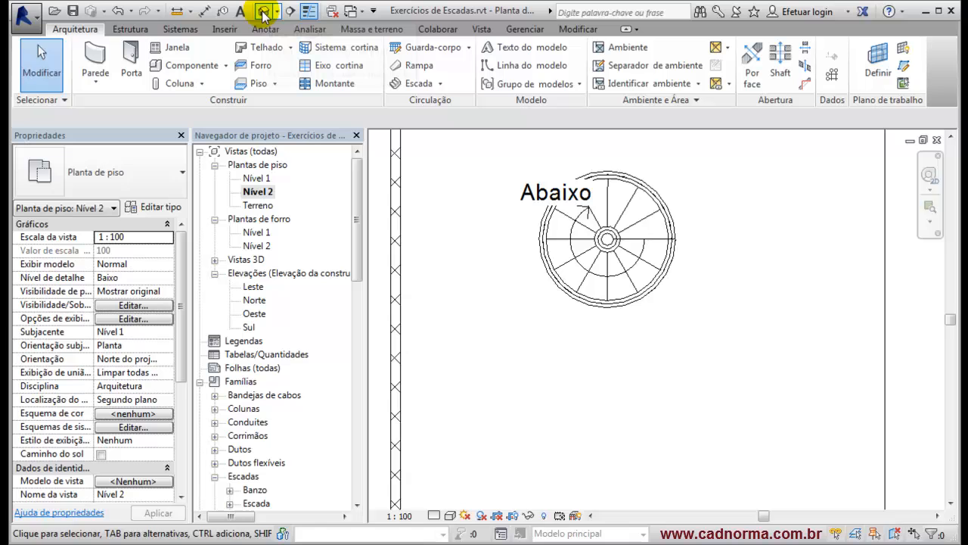
Step: Examine the rotated staircase's upper end in the default 3D view
left_click(264, 12)
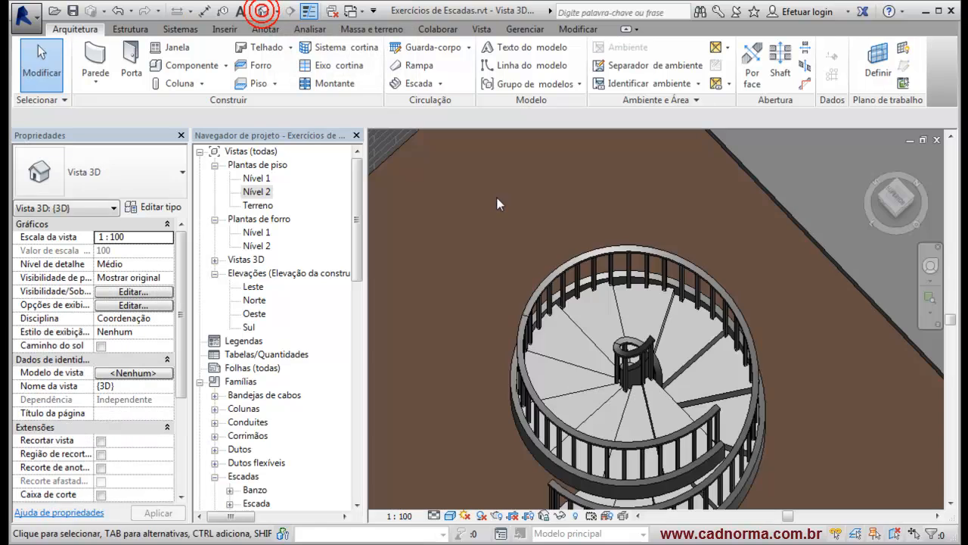
scroll(768, 352, "up", 5)
middle_click_drag(699, 382, 502, 205, "shift")
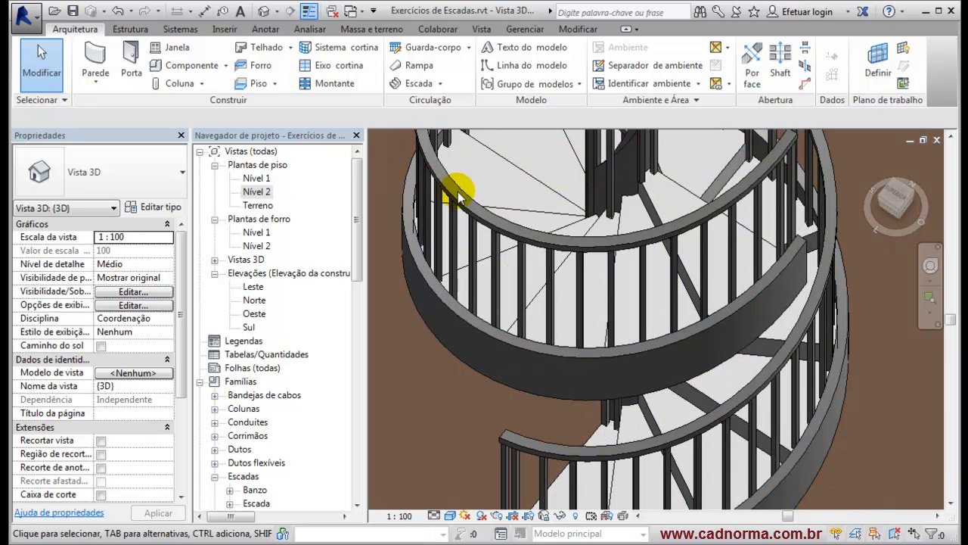
Step: On the Nível 2 floor plan, move the staircase about 654 mm vertically, from its topmost point to the edge of the floor slab
double_click(256, 192)
scroll(642, 274, "down", 2)
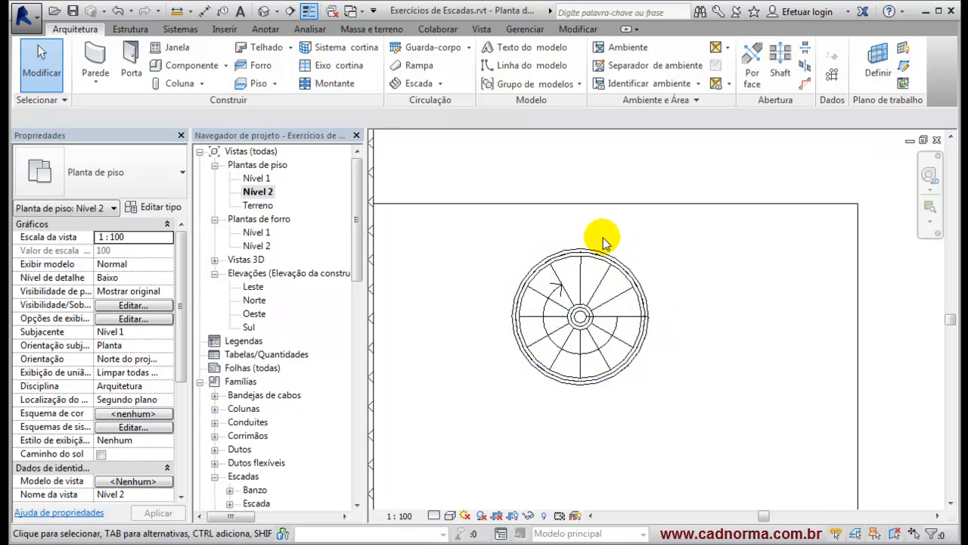
scroll(598, 259, "up", 3)
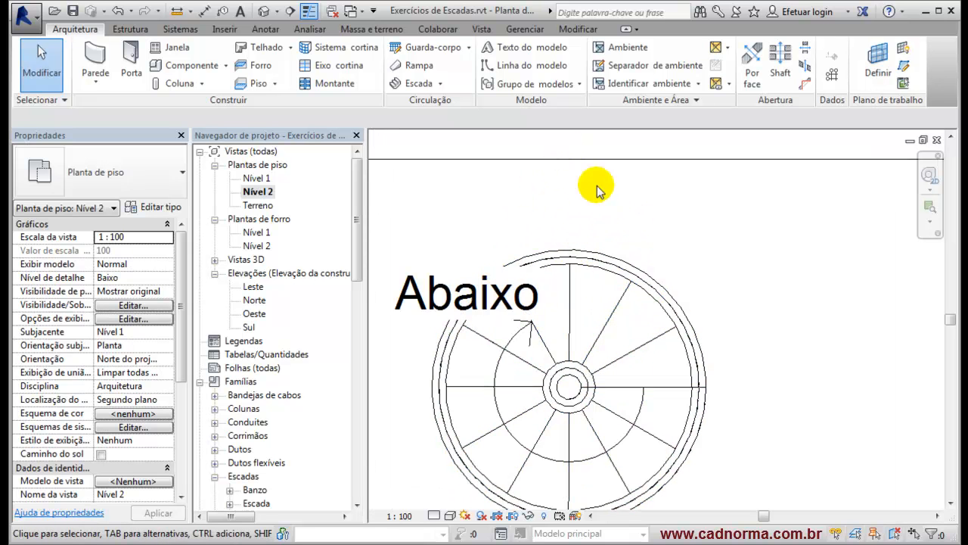
left_click(572, 318)
left_click(349, 79)
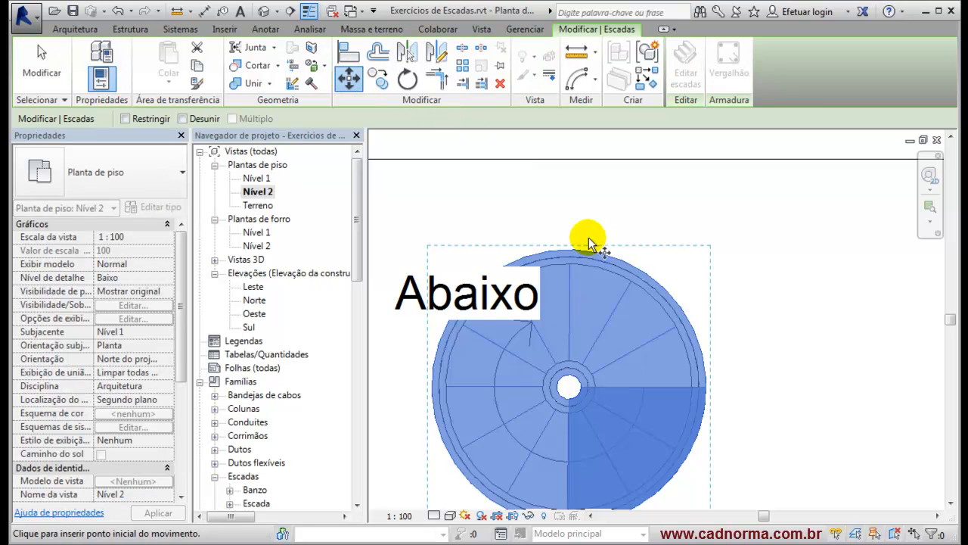
scroll(594, 244, "up", 5)
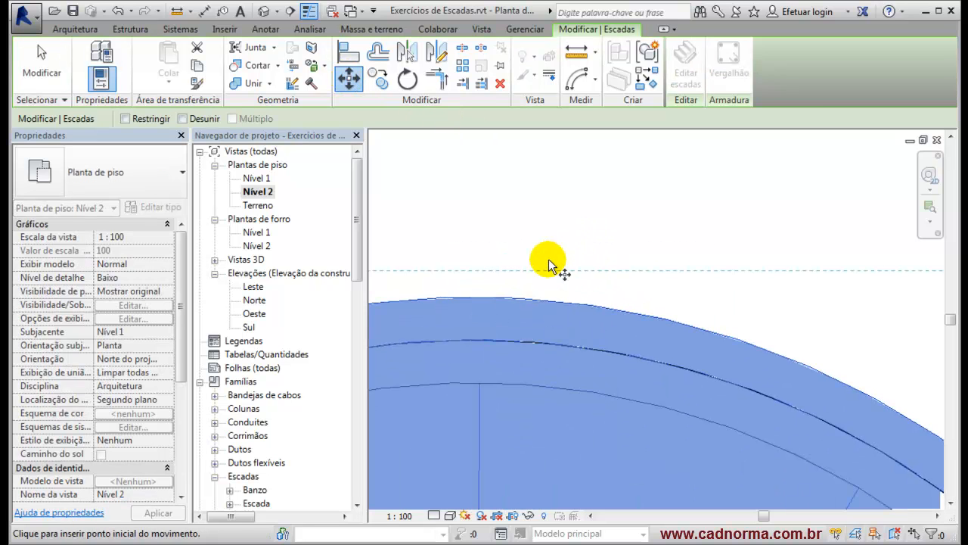
left_click(474, 298)
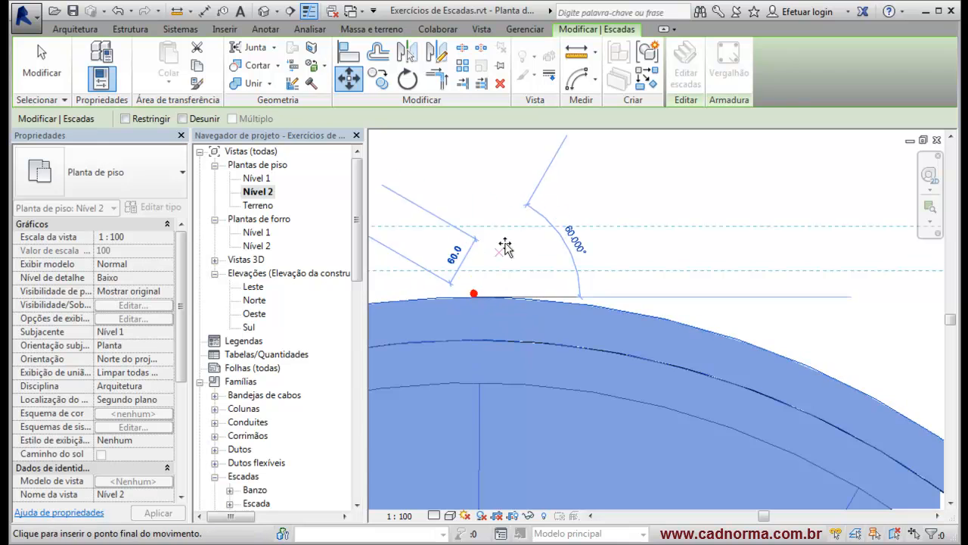
scroll(537, 237, "down", 3)
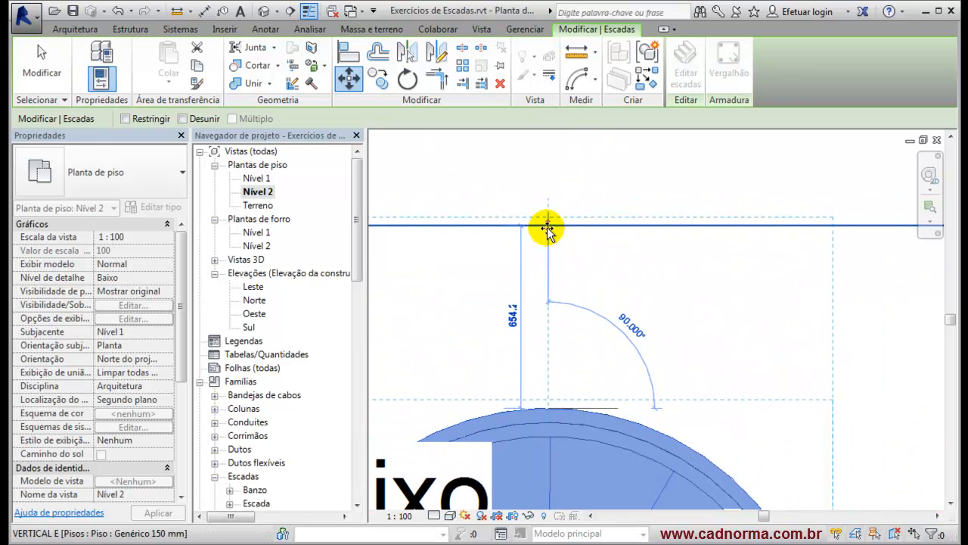
left_click(547, 229)
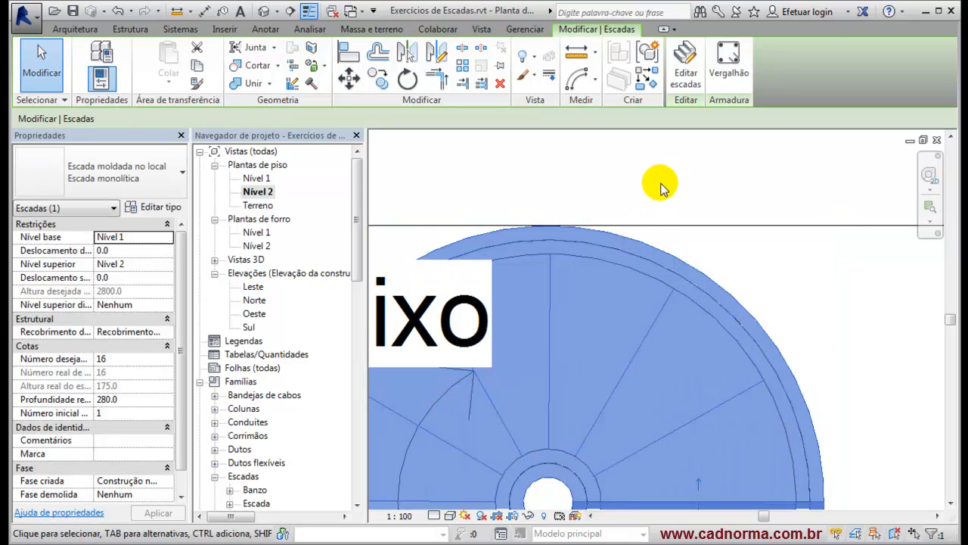
Step: Open the spiral staircase for editing and start a sketched landing at its upper end, beside riser 16
scroll(665, 157, "down", 3)
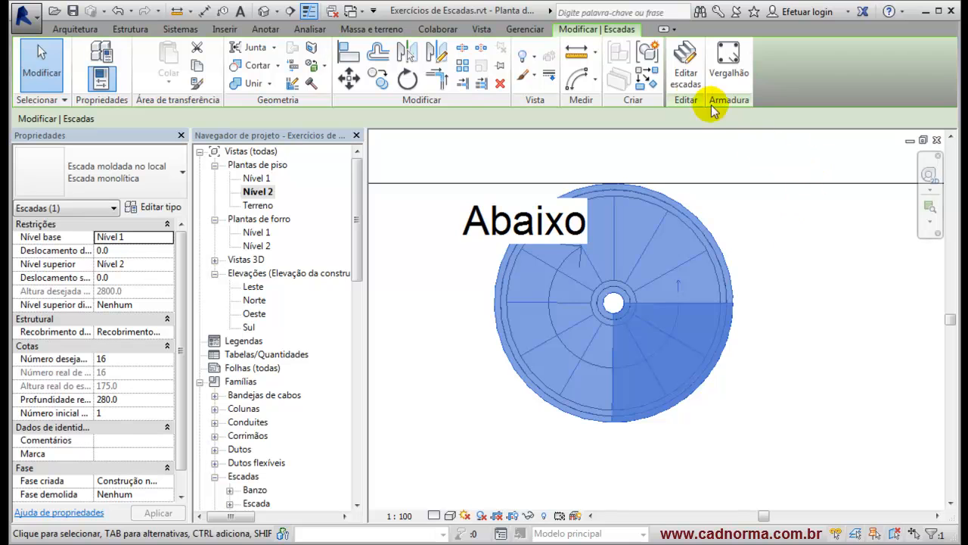
left_click(685, 79)
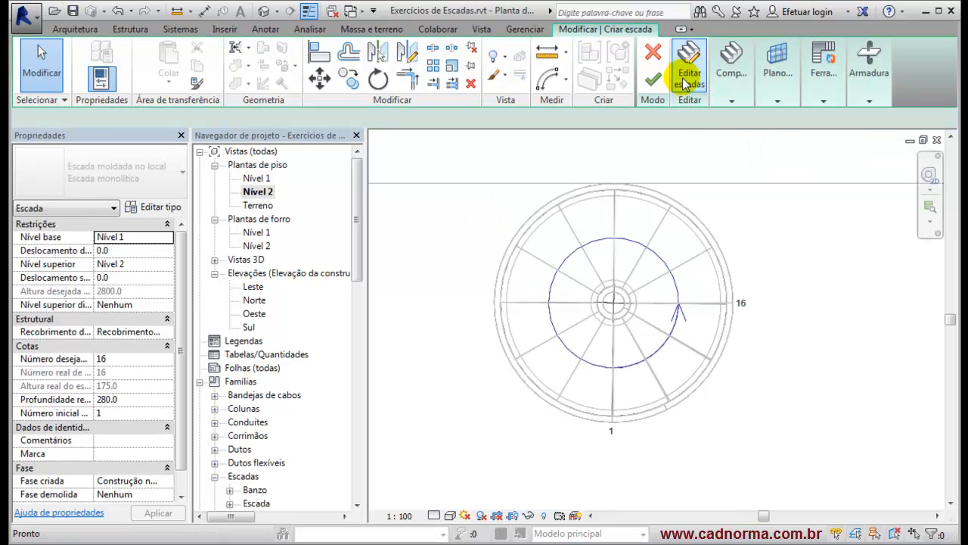
scroll(649, 293, "up", 4)
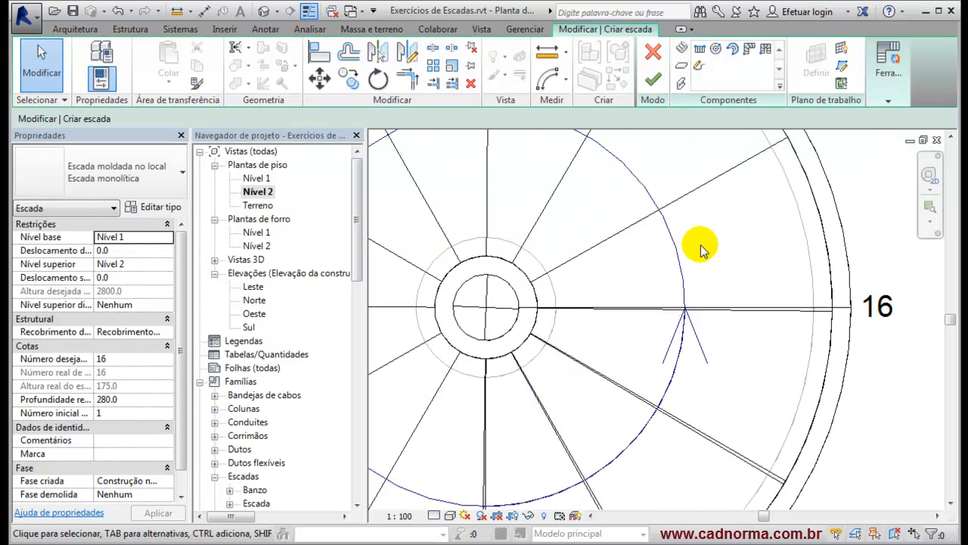
scroll(749, 242, "down", 2)
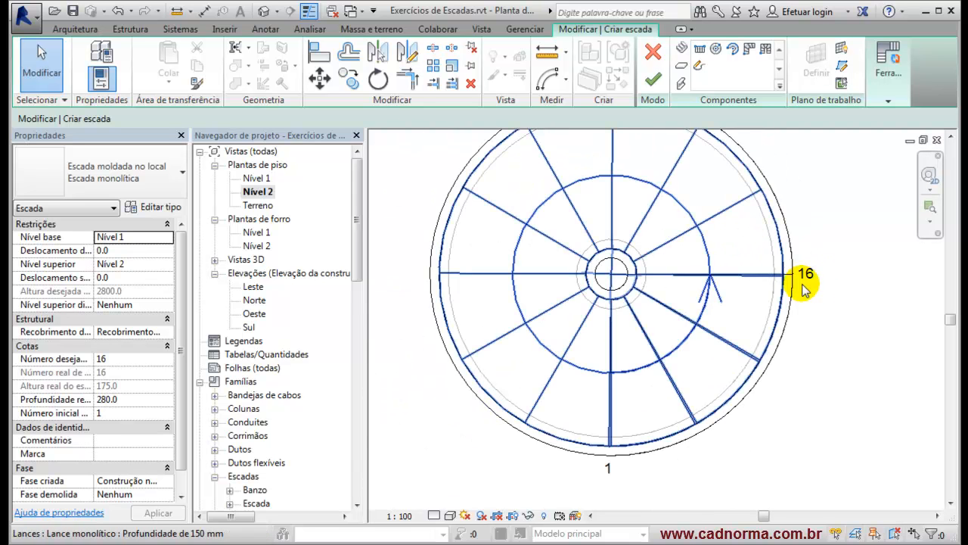
scroll(811, 276, "up", 5)
scroll(804, 243, "down", 3)
middle_click_drag(804, 261, 802, 358)
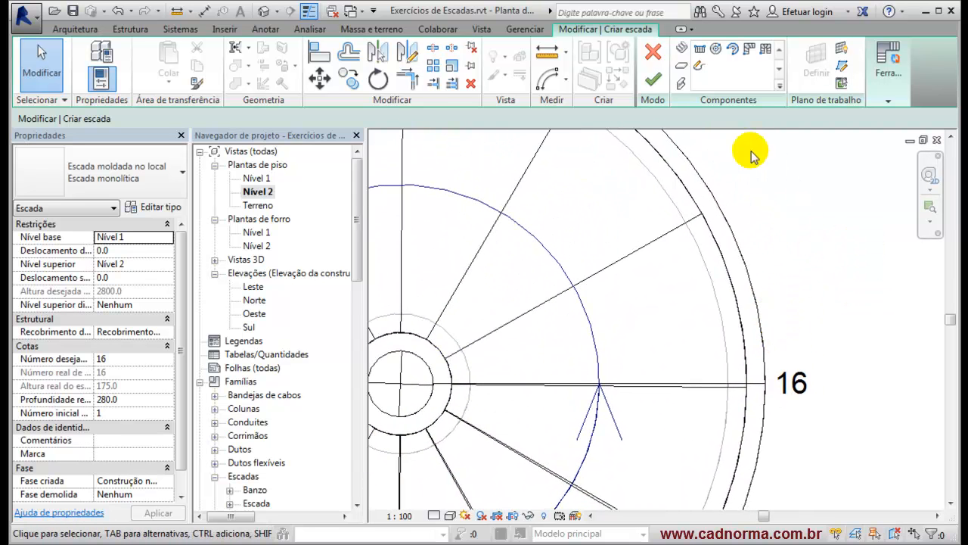
left_click(681, 68)
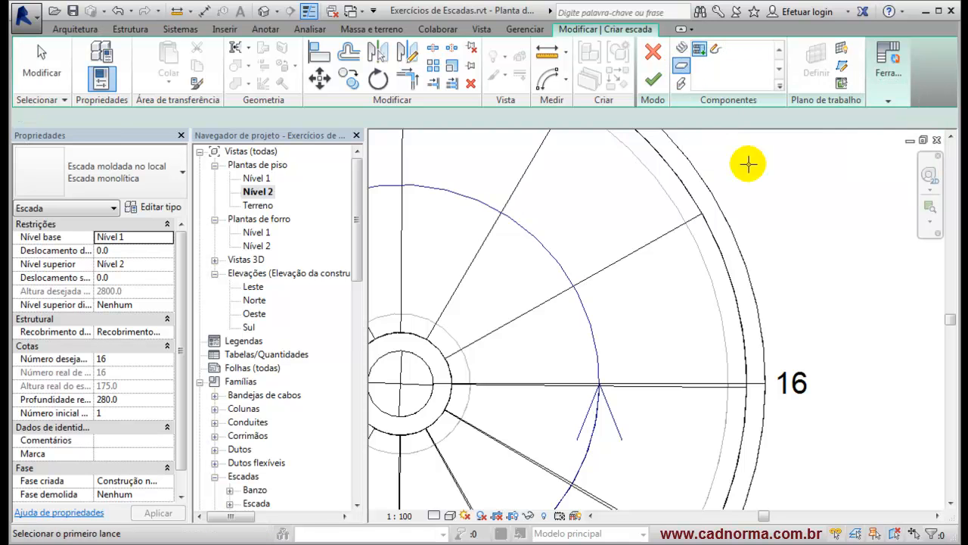
scroll(779, 191, "down", 1)
middle_click_drag(779, 191, 722, 245)
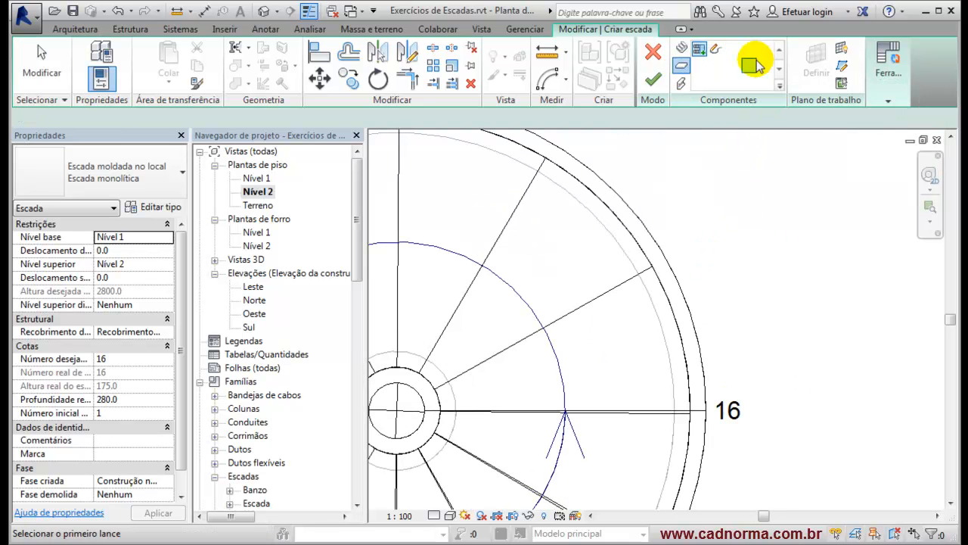
left_click(716, 50)
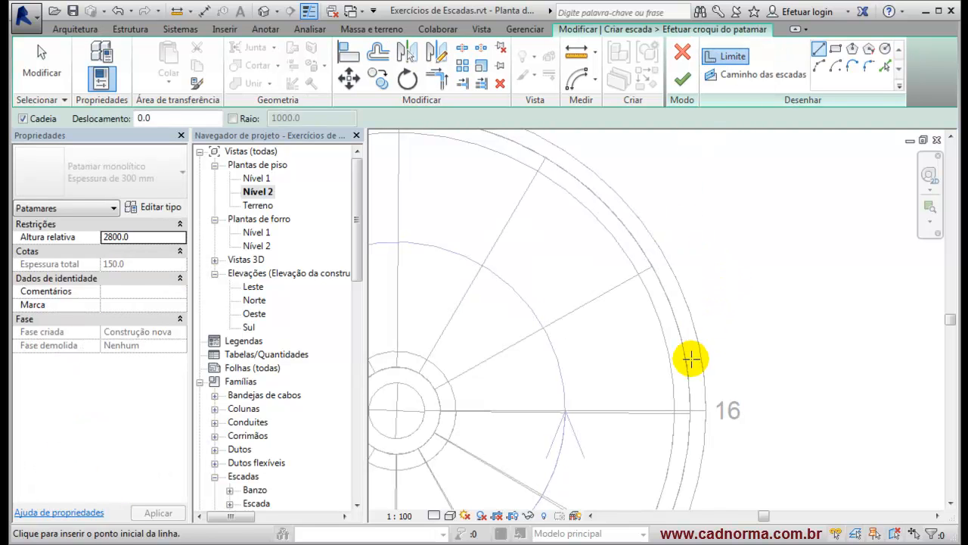
Step: Sketch the landing's outer boundary line about 990 mm long, vertically from riser 16's outer end to the floor slab edge
left_click(690, 410)
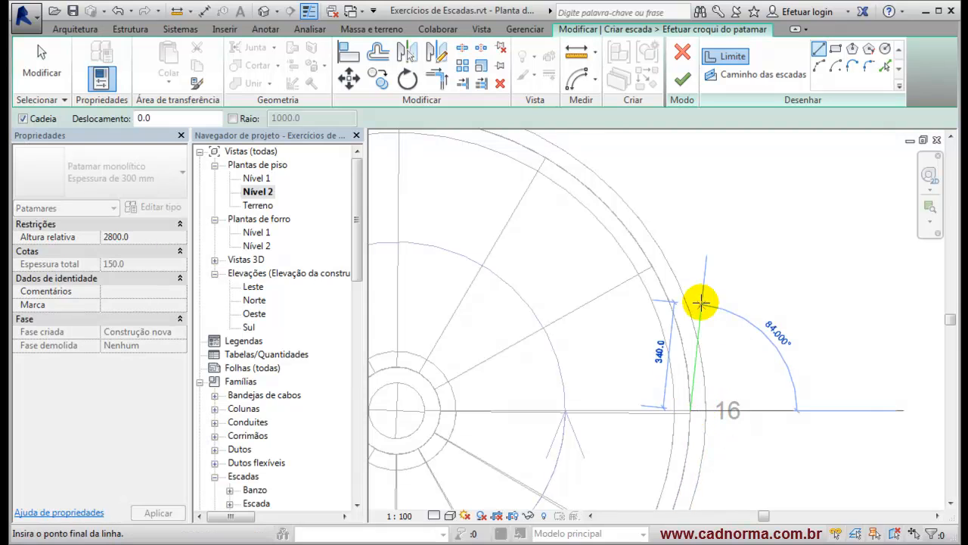
scroll(698, 303, "down", 3)
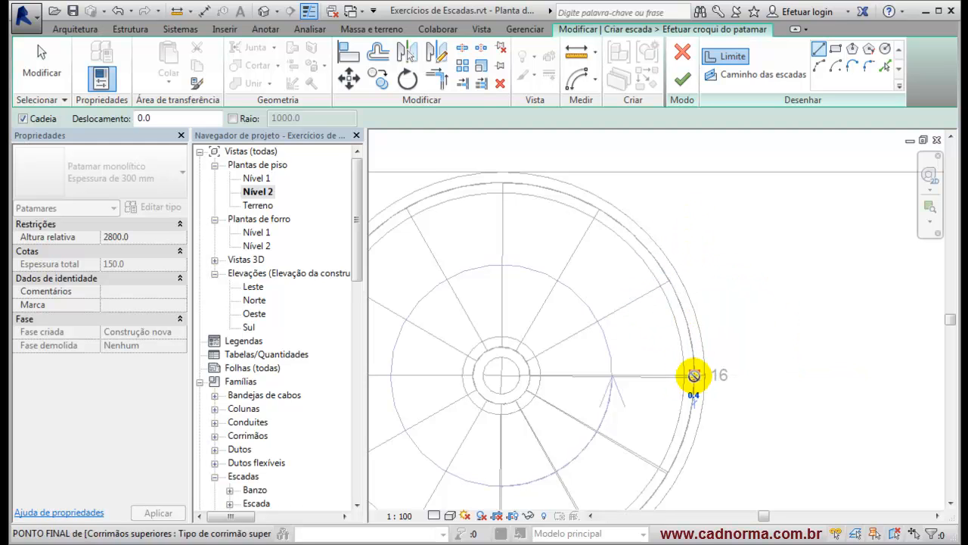
left_click(695, 173)
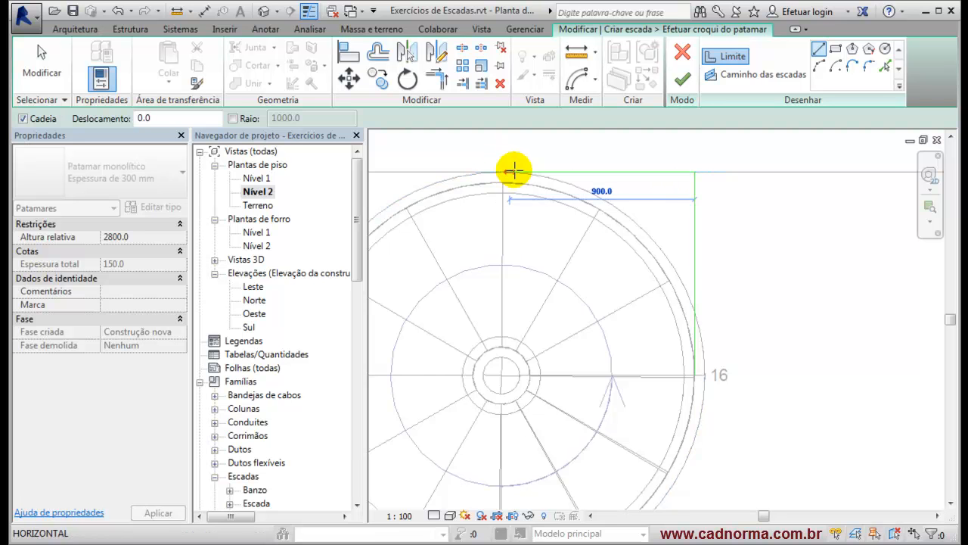
key("Escape")
Step: Sketch the landing's boundary line along riser 16, from its outer end horizontally to the staircase's inner ring
scroll(693, 381, "up", 4)
left_click(696, 361)
scroll(681, 361, "down", 4)
scroll(447, 341, "up", 4)
scroll(522, 348, "down", 1)
middle_click_drag(522, 348, 666, 331)
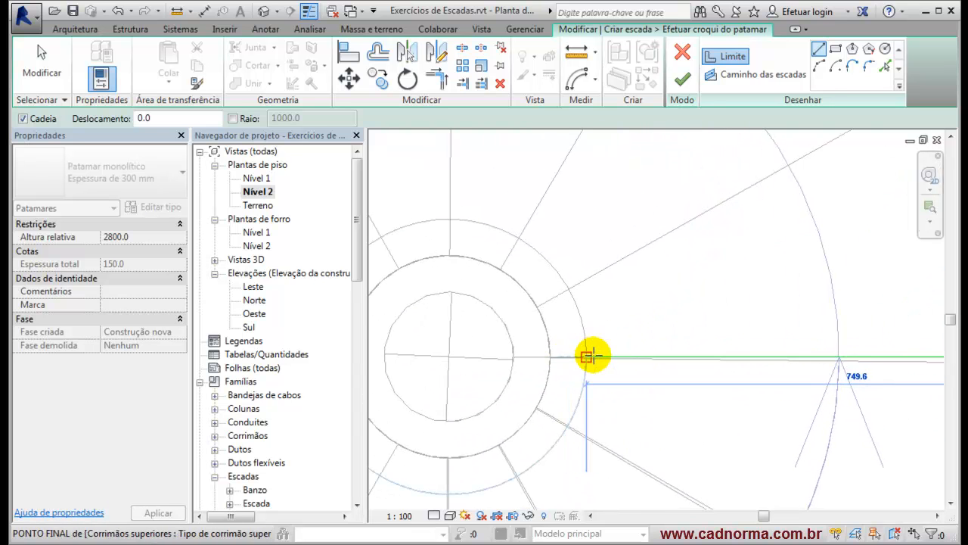
left_click(551, 356)
Step: Close the landing boundary with a vertical line to the slab edge and a line along that edge, and finish the landing sketch
scroll(581, 251, "down", 2)
scroll(579, 251, "down", 4)
middle_click_drag(579, 221, 552, 368)
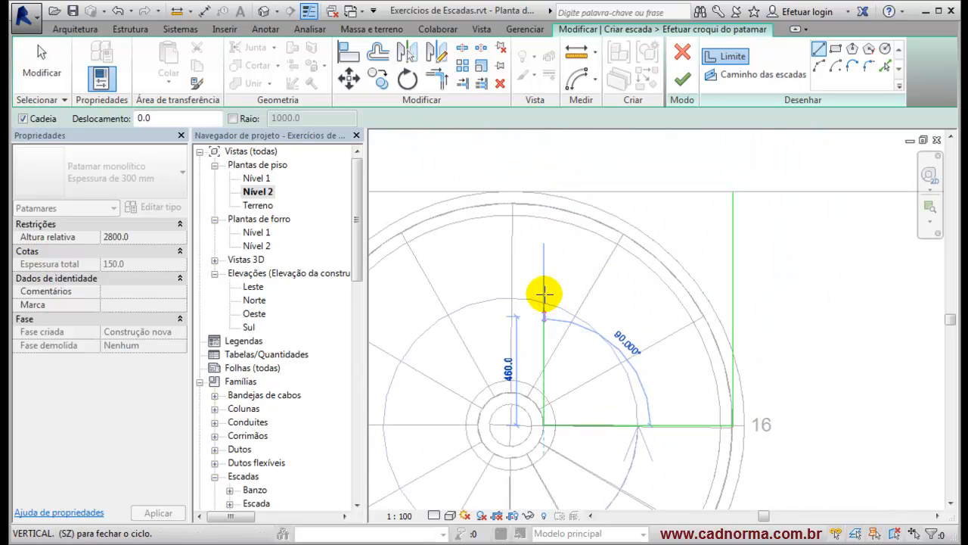
left_click(544, 191)
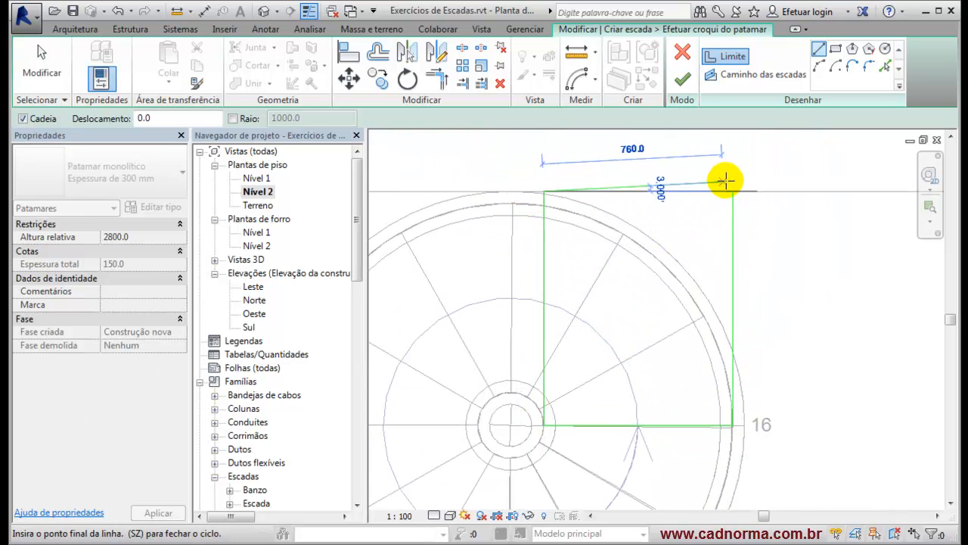
left_click(732, 191)
key("Escape")
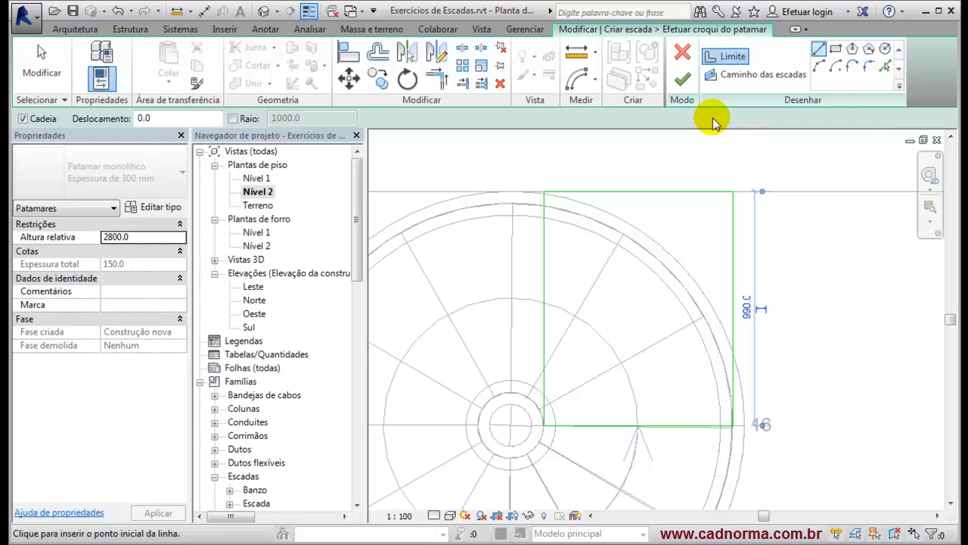
left_click(682, 77)
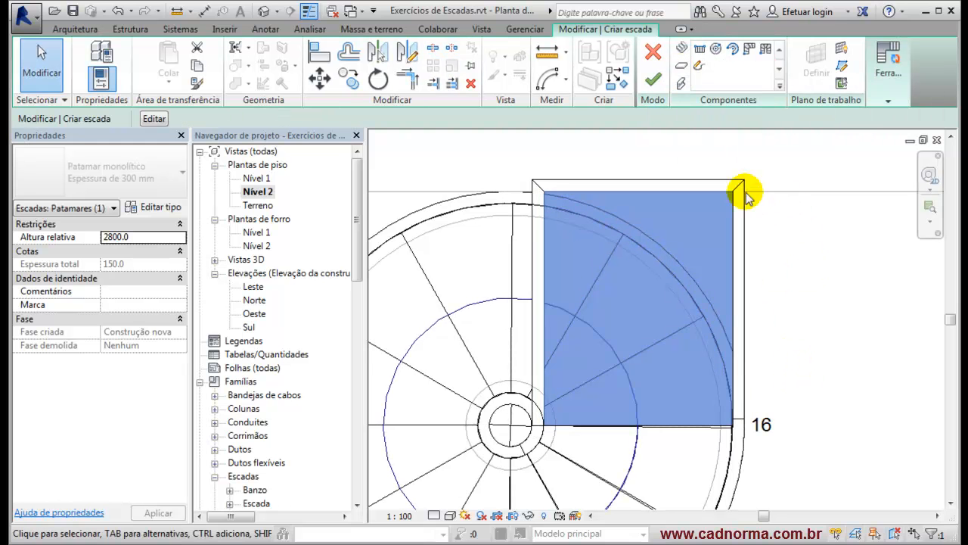
Step: Delete the landing's support that runs along the floor slab edge and finish editing the staircase
left_click(711, 186)
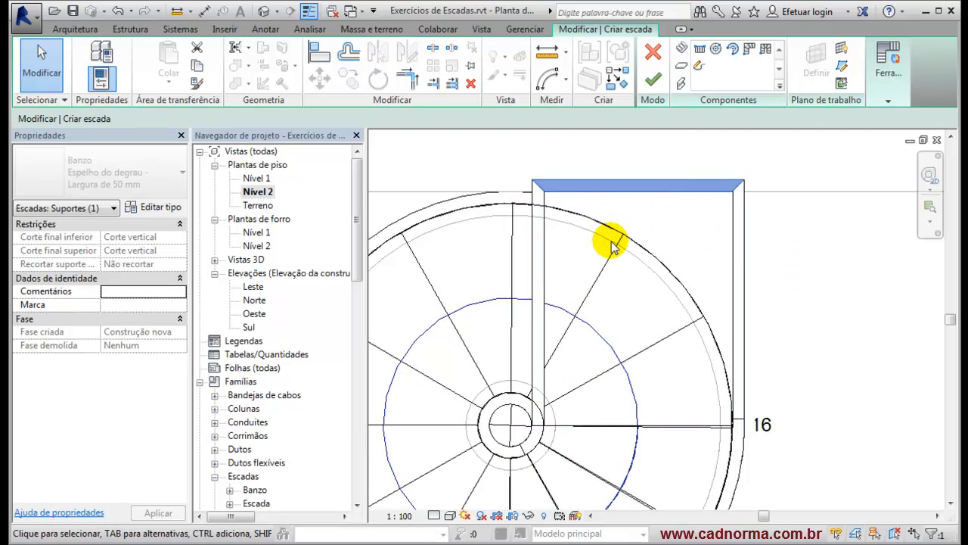
key("Delete")
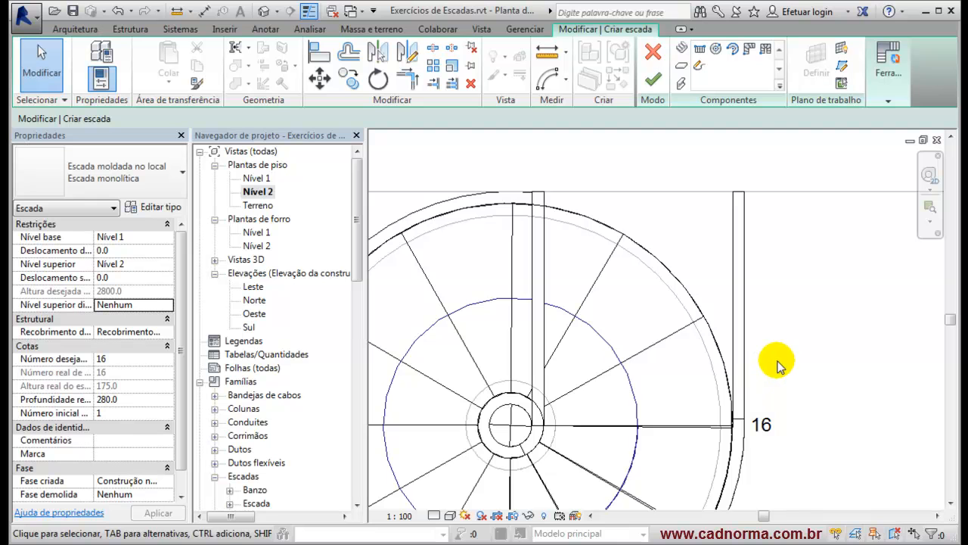
left_click(653, 81)
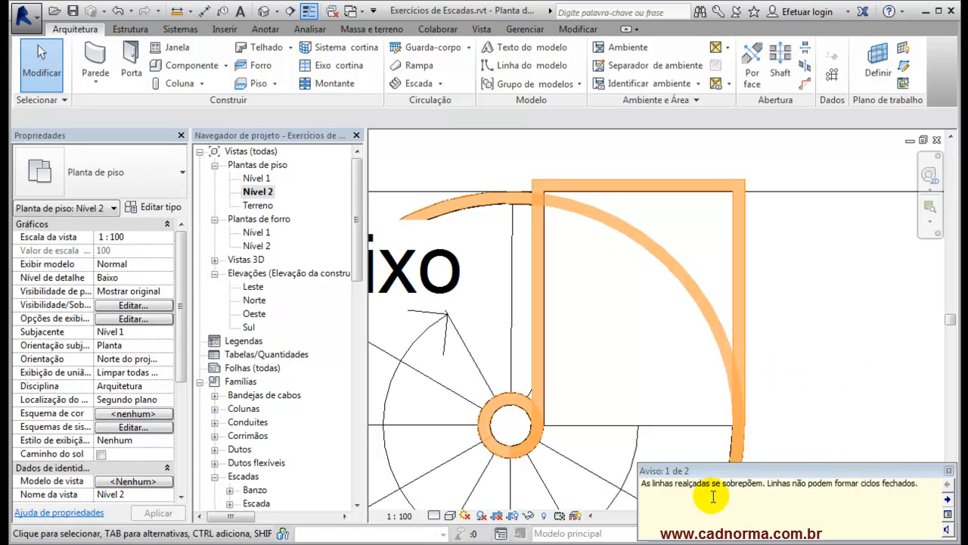
left_click(950, 472)
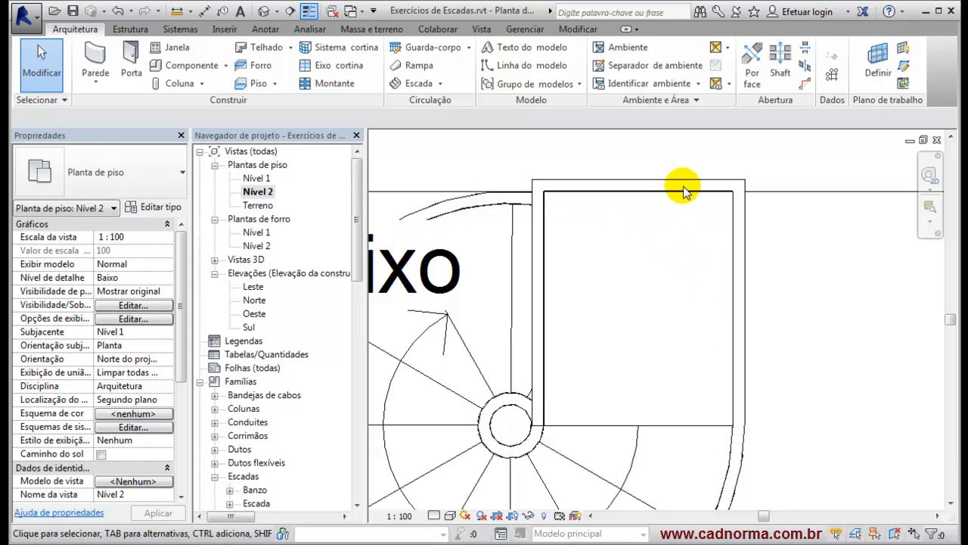
Step: In the default 3D view, delete the 1100 mm railing from the staircase and landing
left_click(263, 13)
middle_click_drag(489, 205, 677, 293, "shift")
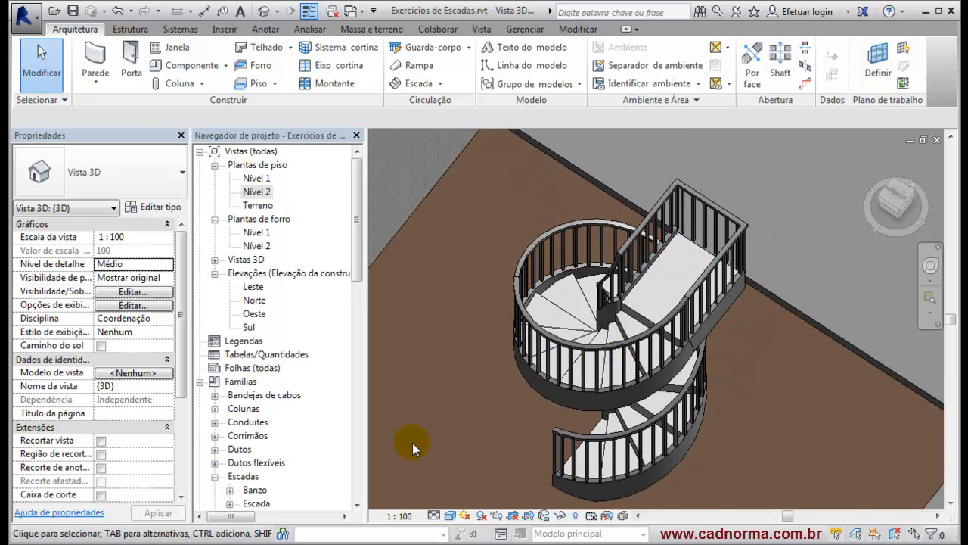
left_click(565, 227)
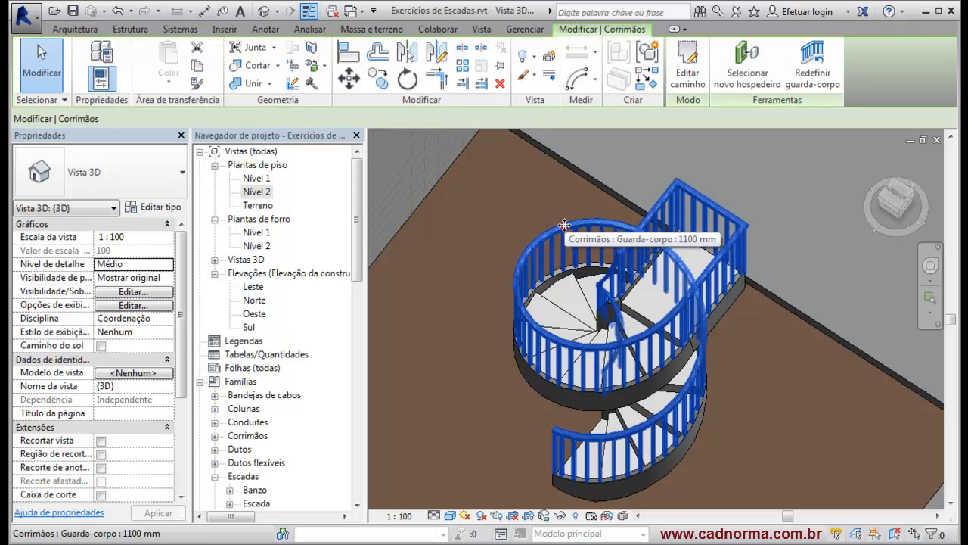
key("Delete")
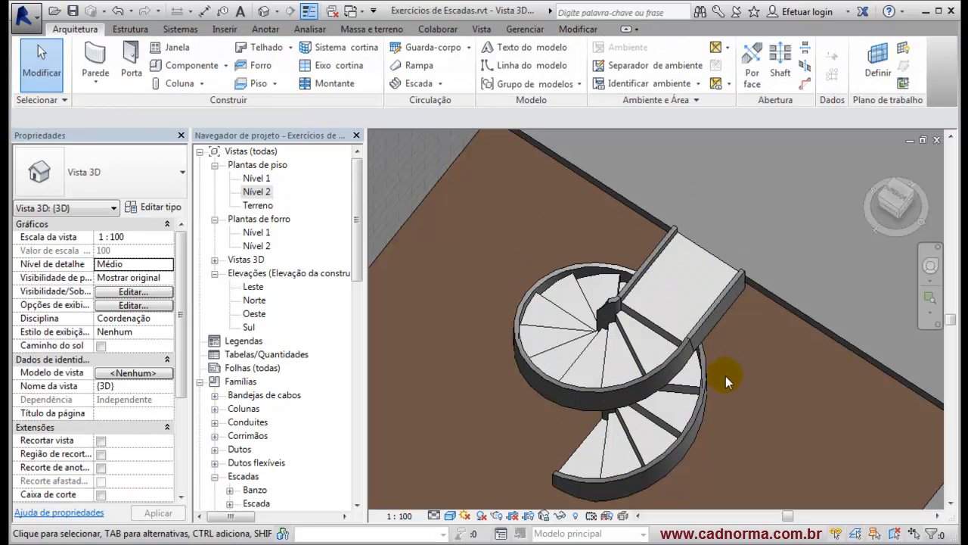
Step: Examine the landing's junction with the staircase and the inner and outer stringers from several angles
scroll(726, 363, "up", 10)
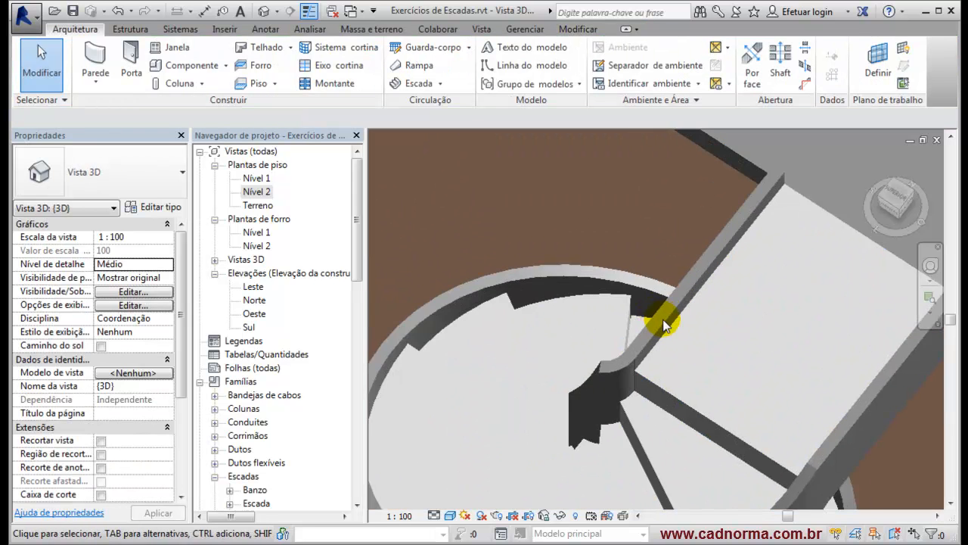
middle_click_drag(747, 345, 694, 259)
middle_click_drag(703, 326, 845, 309, "shift")
scroll(675, 259, "down", 8)
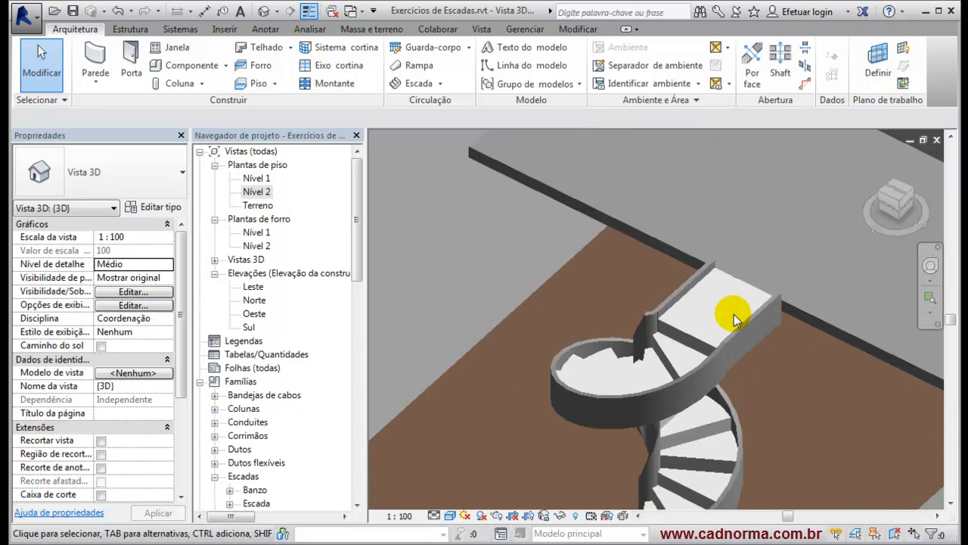
middle_click_drag(686, 337, 837, 307, "shift")
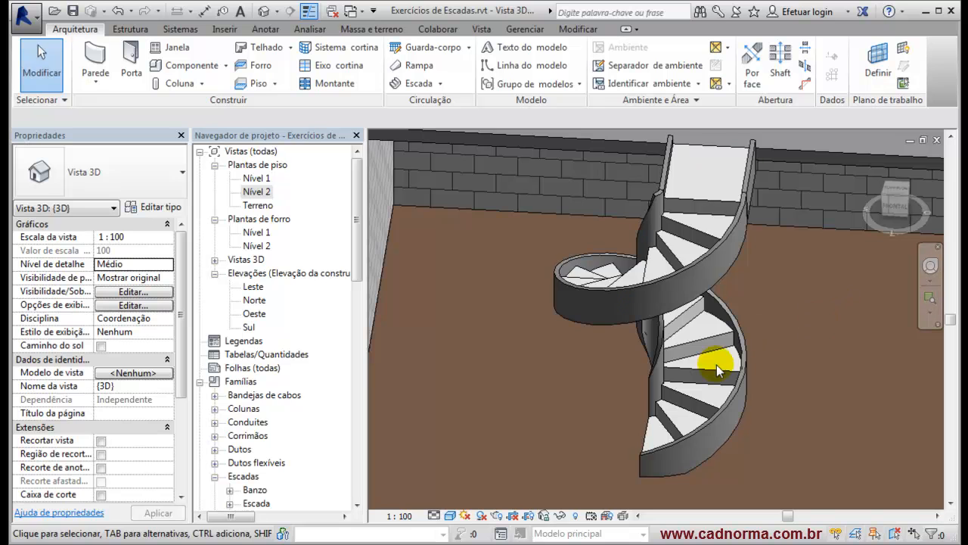
scroll(673, 375, "up", 4)
middle_click_drag(648, 405, 735, 307, "shift")
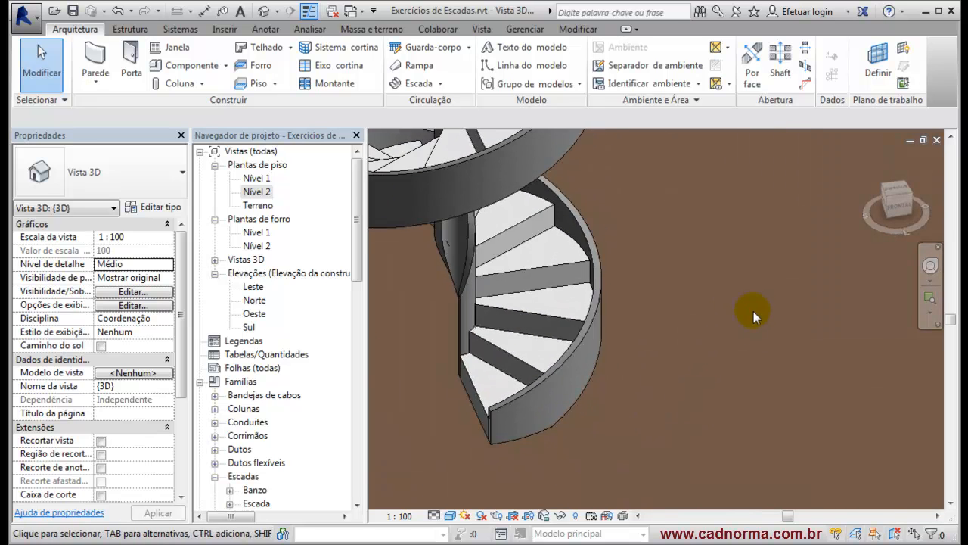
scroll(705, 346, "down", 3)
scroll(624, 288, "up", 5)
scroll(637, 231, "down", 5)
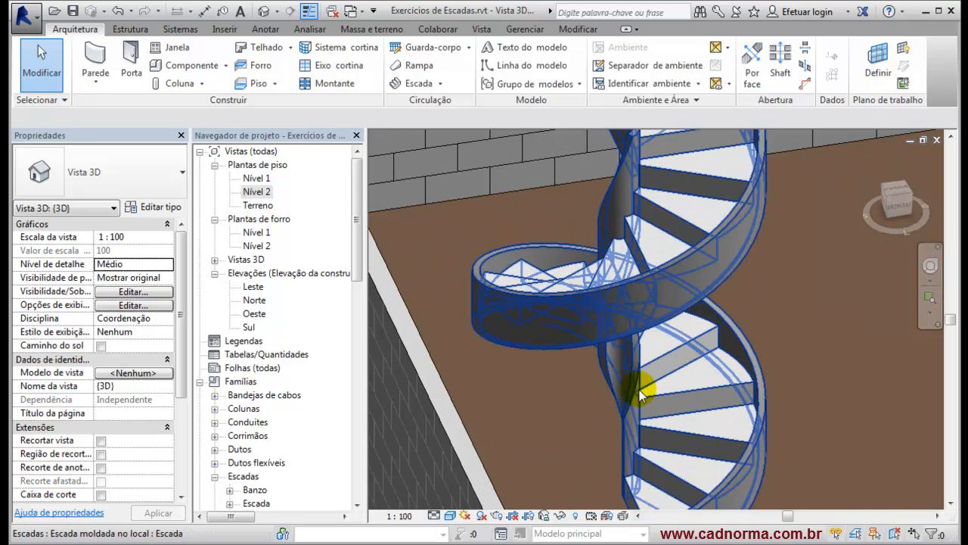
scroll(703, 405, "up", 3)
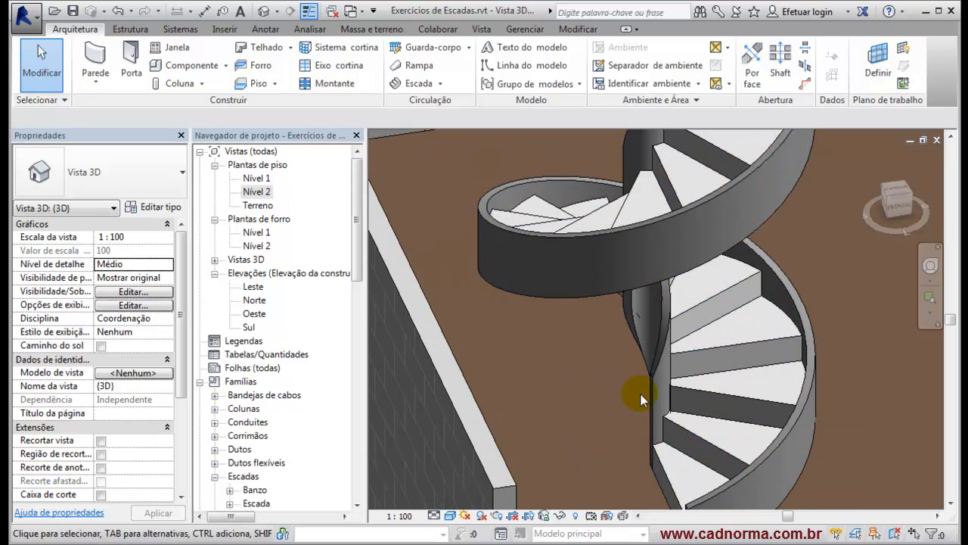
scroll(724, 374, "down", 1)
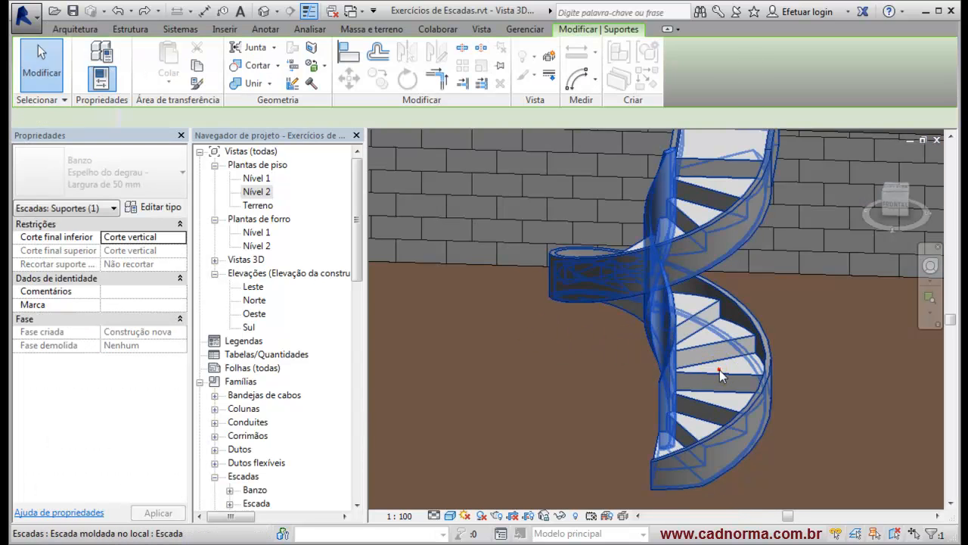
Step: Set the left support (Suporte esquerdo) of the stair type Escada monolítica to Nenhum
left_click(721, 371)
left_click(155, 207)
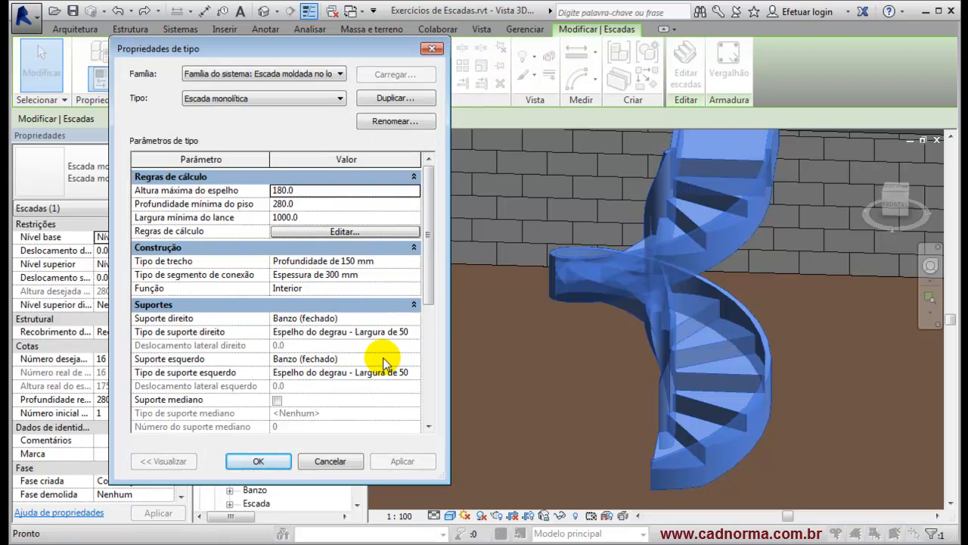
left_click(374, 358)
left_click(414, 360)
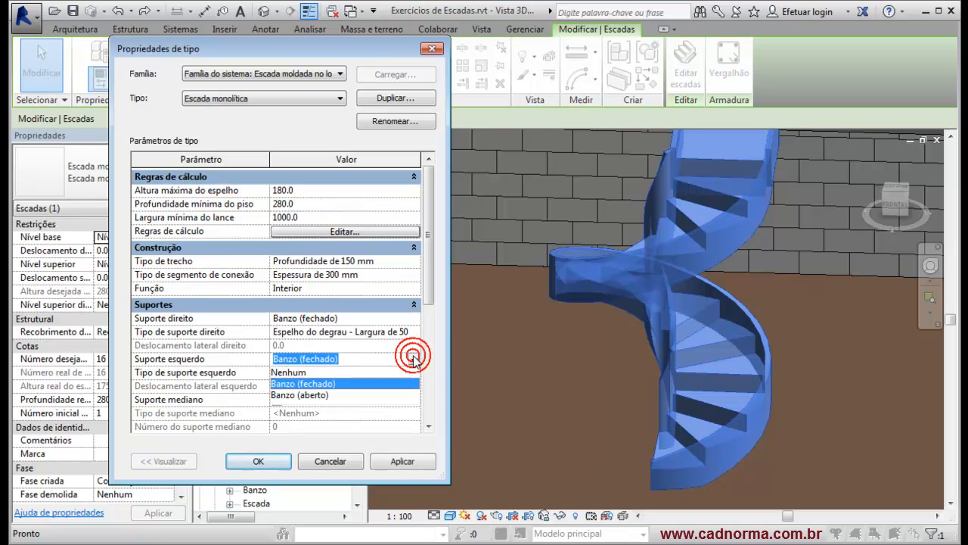
left_click(303, 372)
left_click(392, 463)
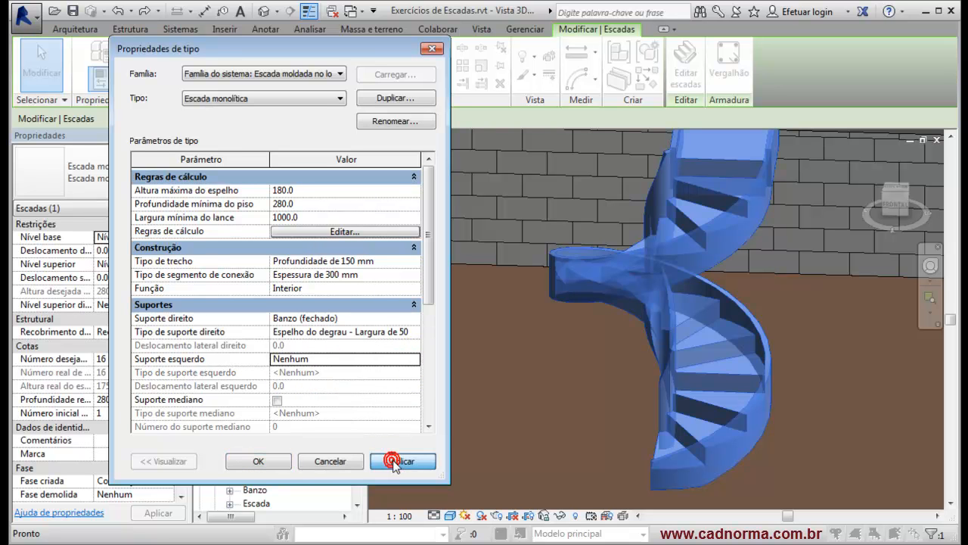
left_click(271, 461)
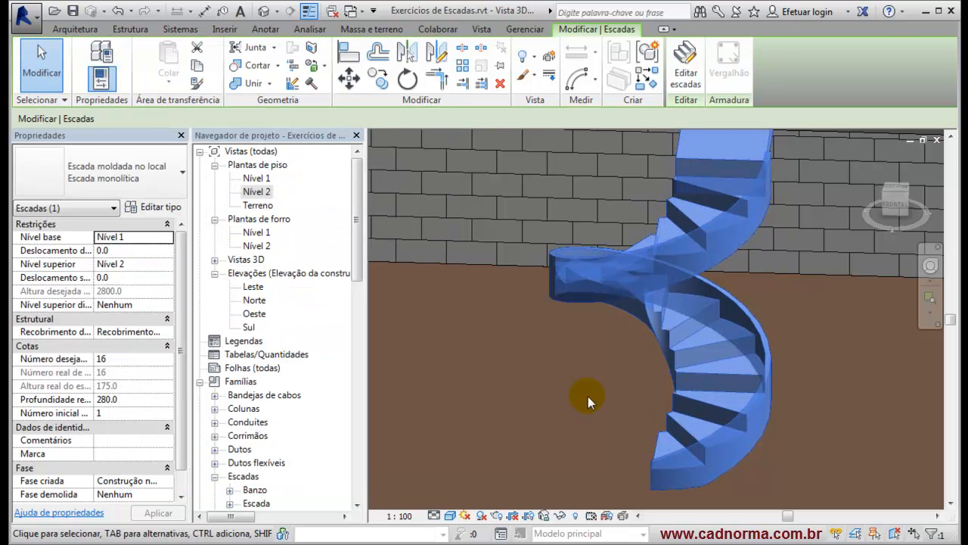
left_click(590, 386)
mouse_move(617, 404)
middle_mouse_down("shift")
mouse_move(604, 364)
mouse_move(635, 455)
mouse_move(620, 401)
mouse_move(629, 338)
mouse_move(616, 303)
mouse_move(571, 311)
mouse_move(529, 340)
mouse_move(524, 403)
mouse_move(612, 456)
mouse_move(679, 447)
mouse_move(620, 411)
mouse_move(621, 400)
mouse_move(660, 444)
mouse_move(655, 424)
middle_mouse_up("shift")
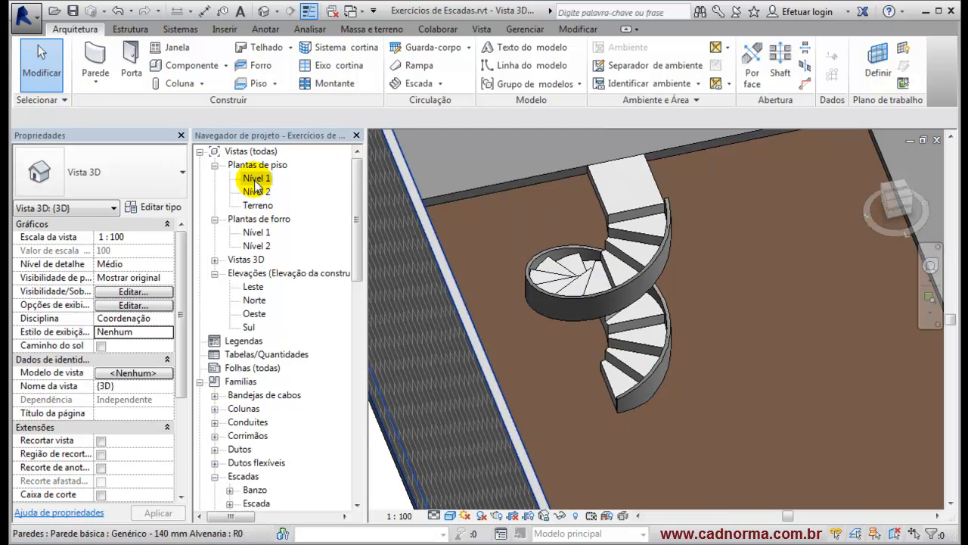
Step: In the Nível 1 floor plan, place a vertical CCV-Corte circular vazado-Coluna 273x12CHS structural column at the spiral staircase's centre, reaching Nível 2; inspect it in 3D
double_click(255, 179)
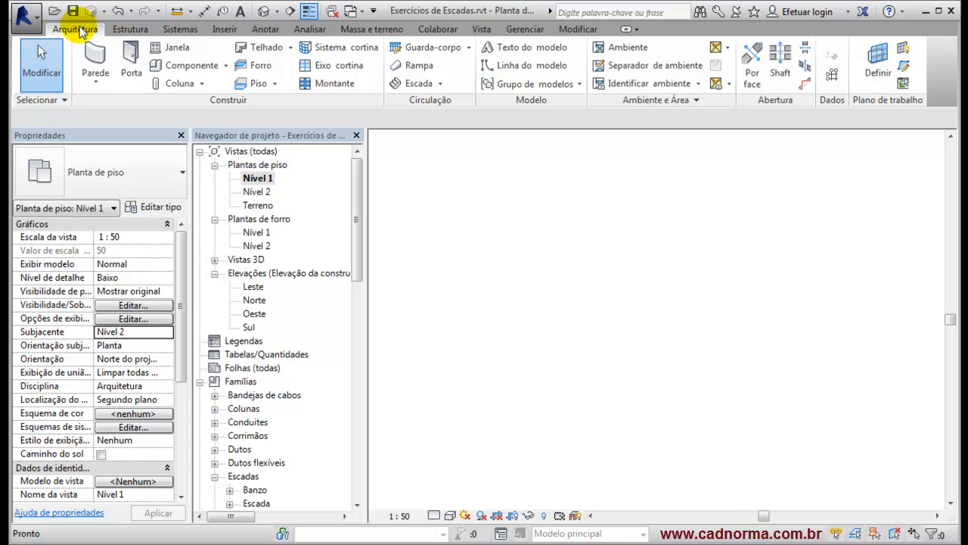
left_click(202, 84)
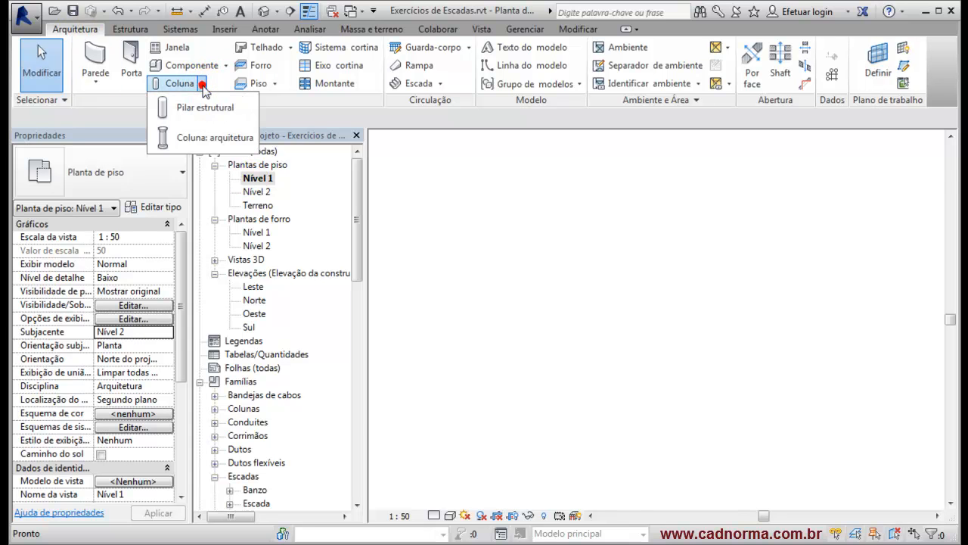
left_click(194, 109)
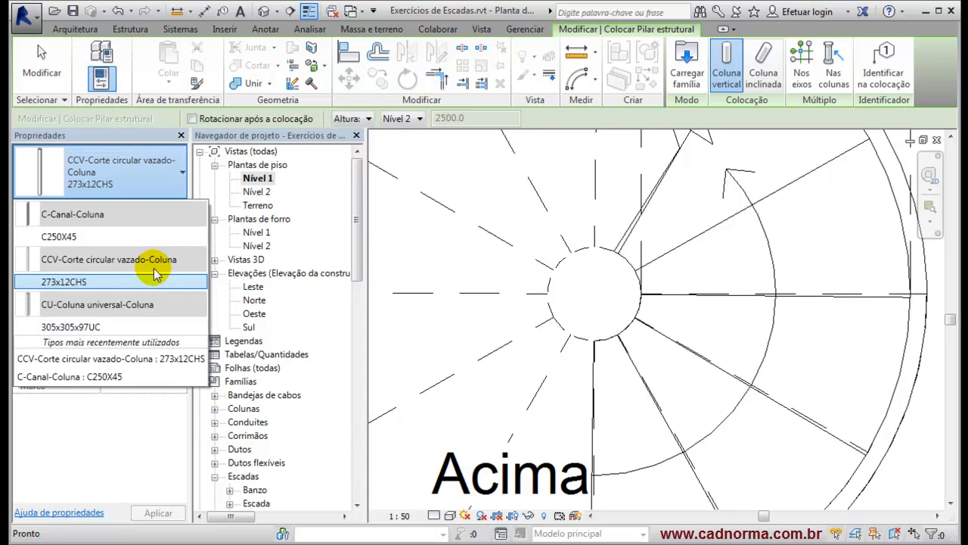
left_click(157, 280)
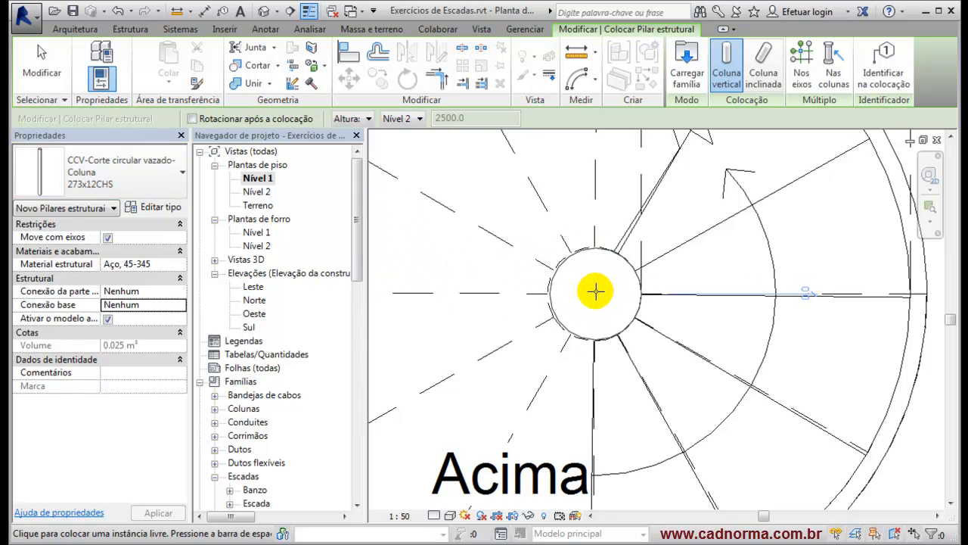
key("Escape")
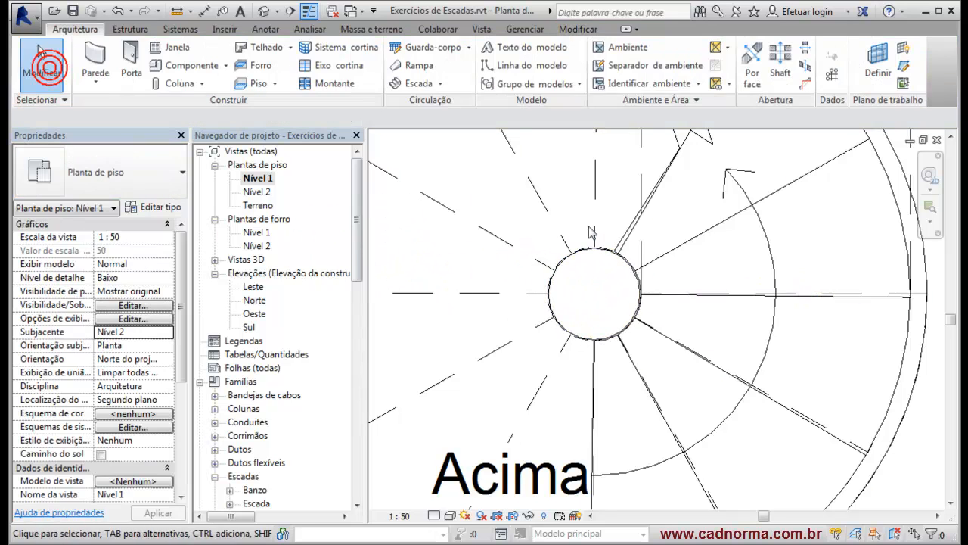
left_click(271, 15)
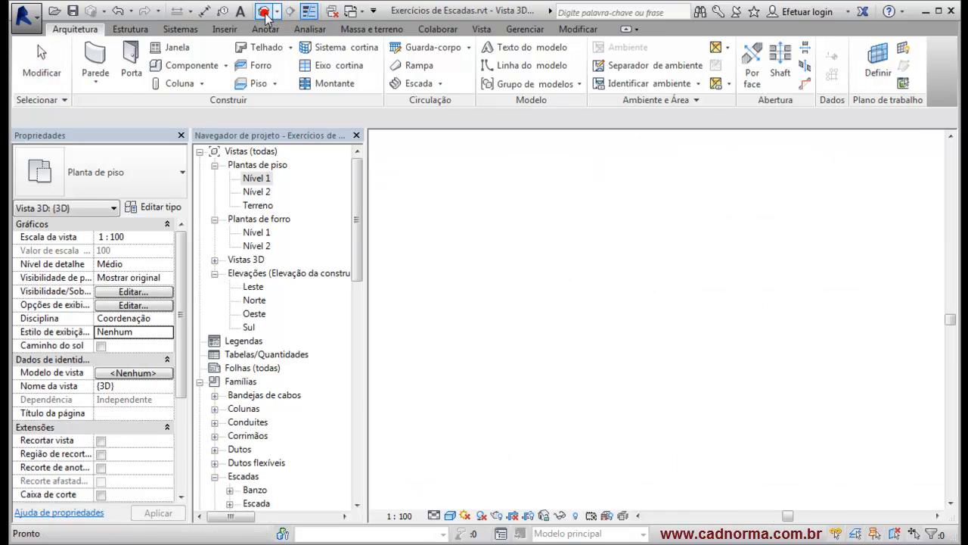
left_click(624, 331)
middle_click_drag(647, 303, 669, 346, "shift")
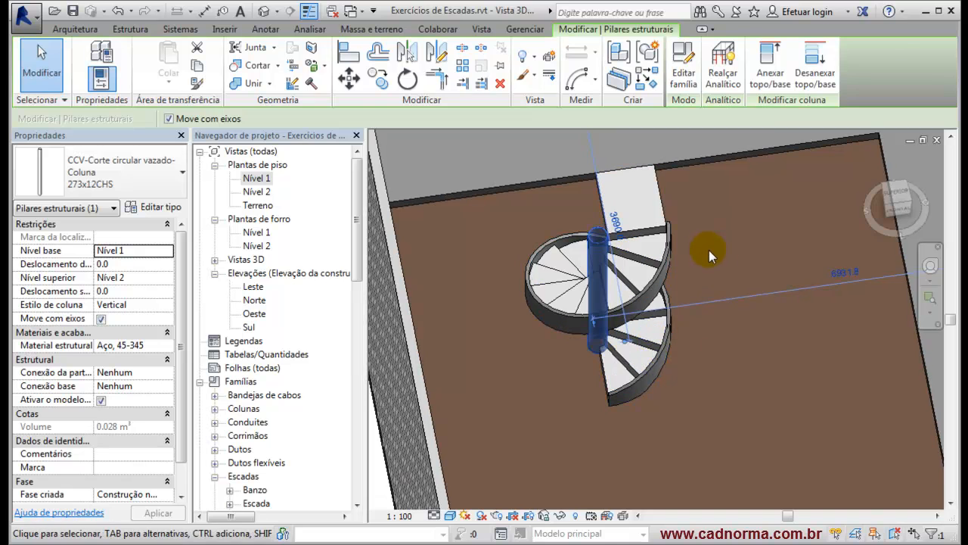
left_click(717, 259)
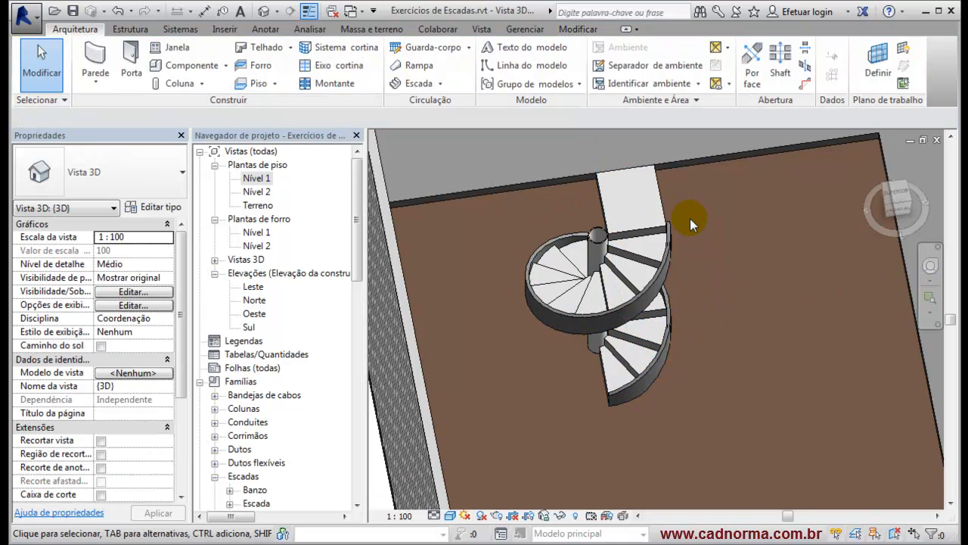
Step: Place a 1100 mm railing on the spiral staircase as host, positioned on the stringer (Banzo)
left_click(458, 47)
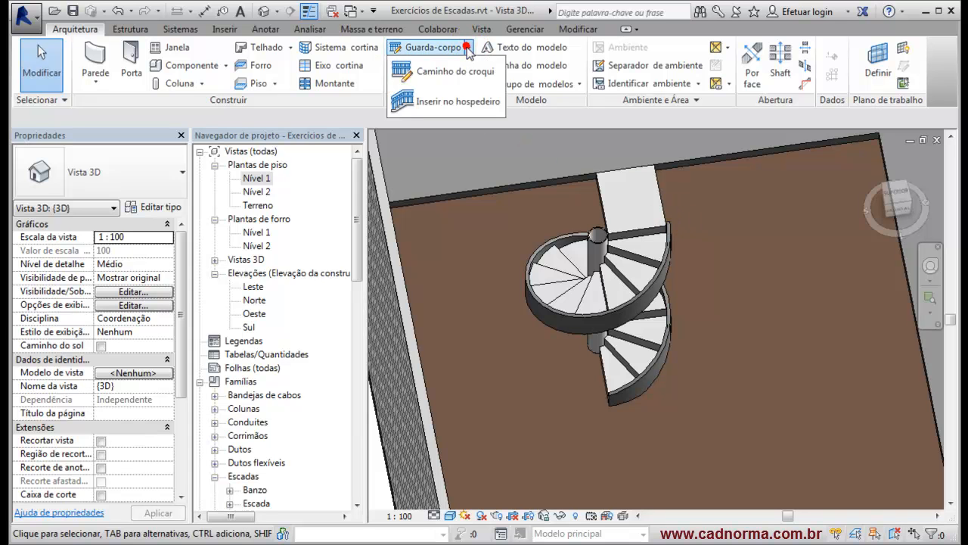
left_click(428, 99)
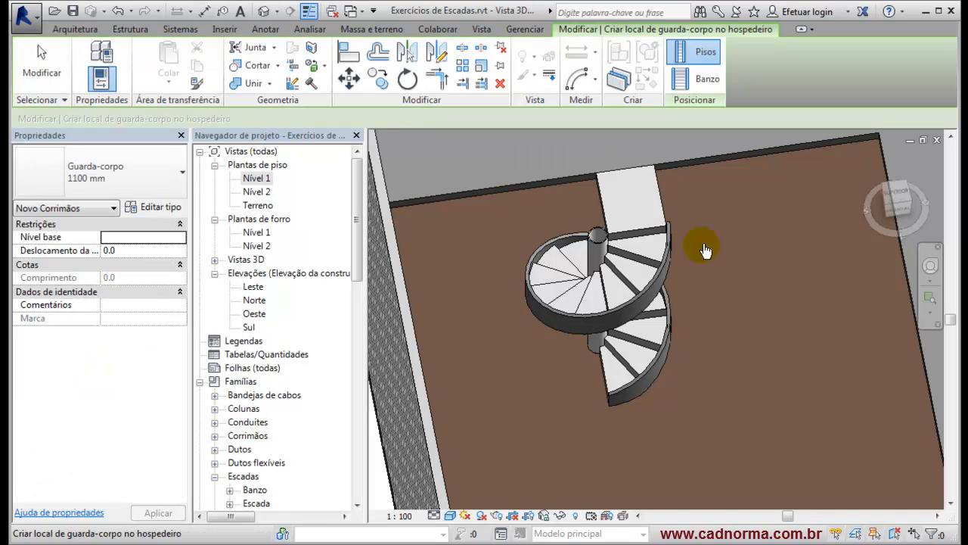
left_click(683, 78)
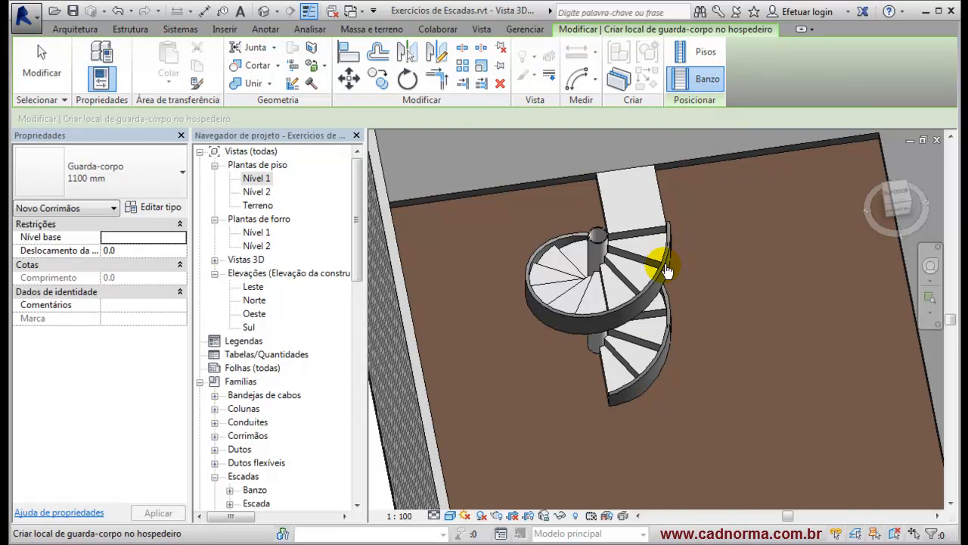
left_click(649, 288)
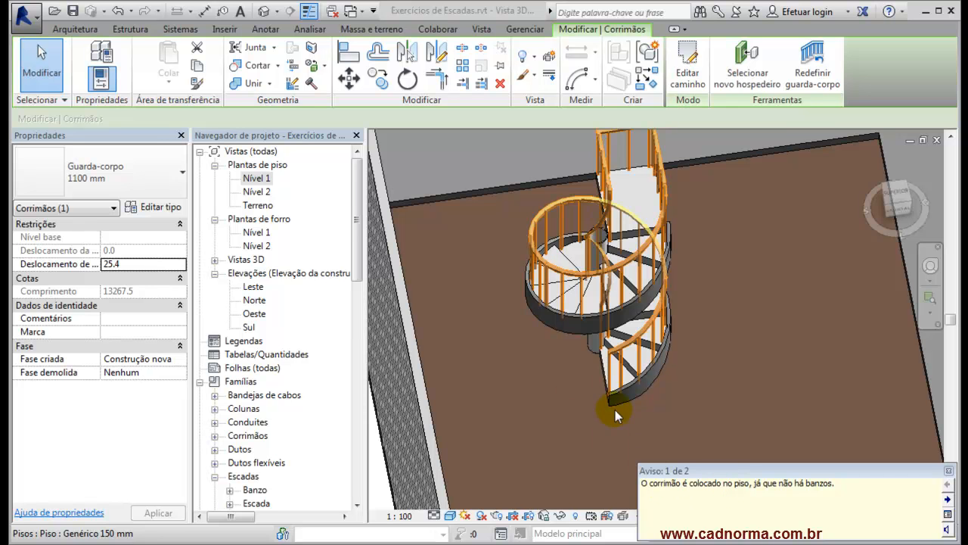
left_click(948, 471)
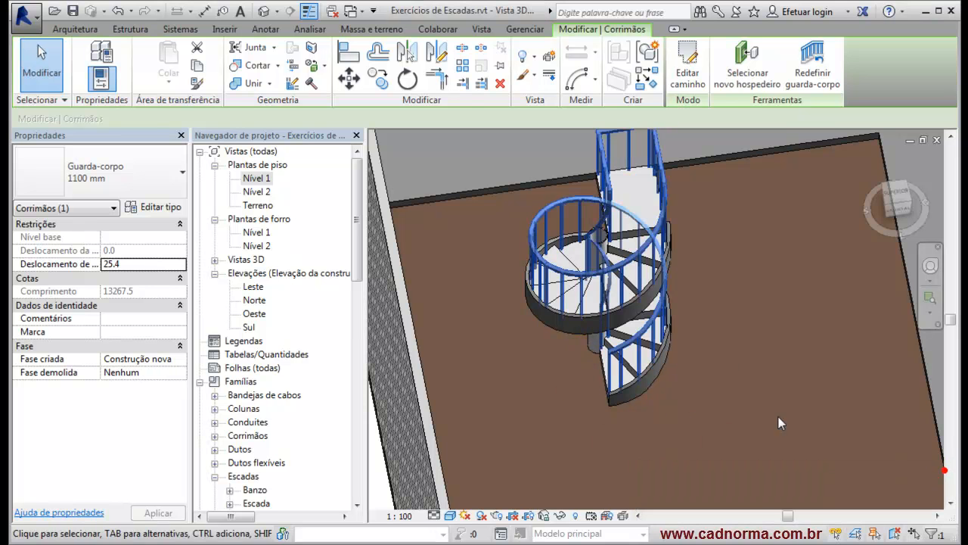
Step: Edit the railing path by deleting the landing's slab-side line, its inner side line and the arc around the column, and finish the sketch
left_click(688, 66)
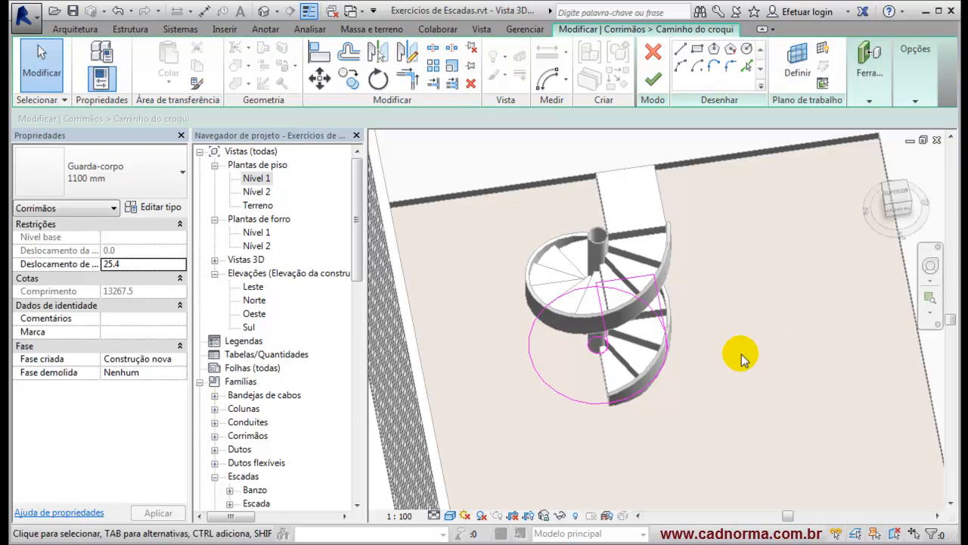
left_click(631, 276)
key("Delete")
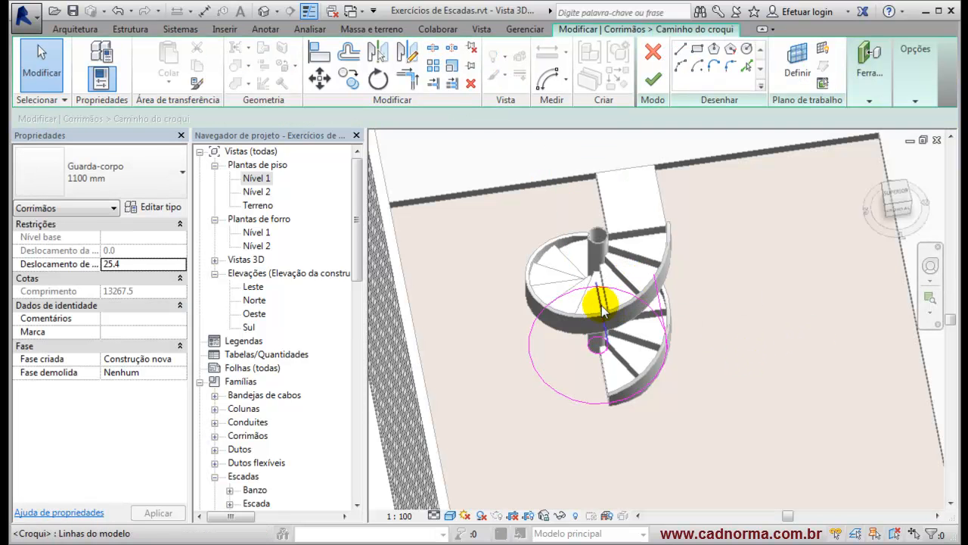
left_click(599, 303)
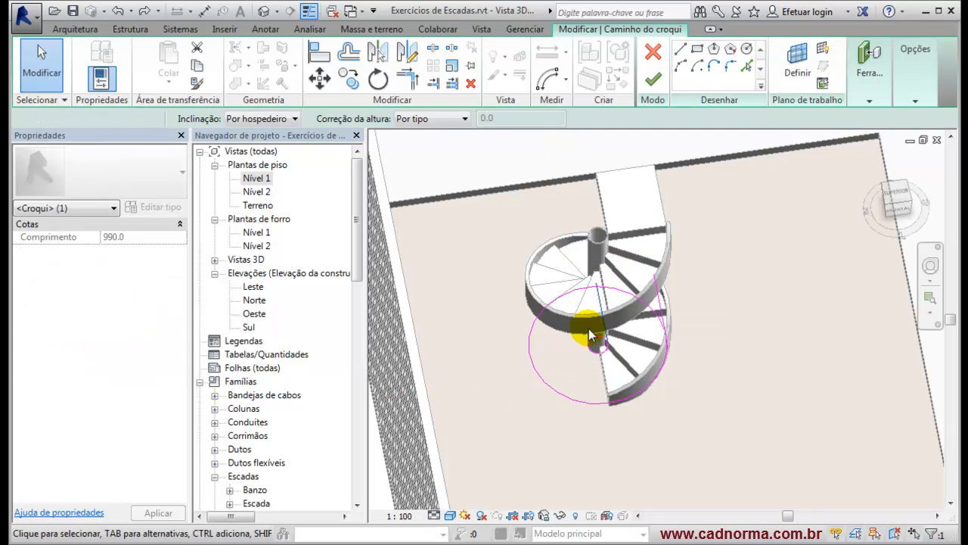
key("Delete")
left_click(604, 350)
key("Delete")
left_click(653, 79)
key("Escape")
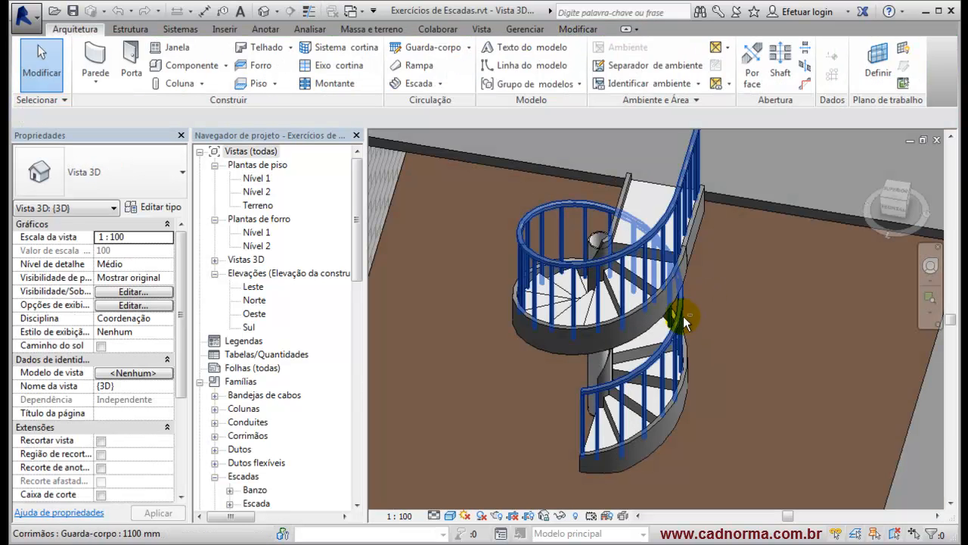
mouse_move(708, 334)
middle_mouse_down("shift")
mouse_move(724, 339)
mouse_move(713, 335)
middle_mouse_up("shift")
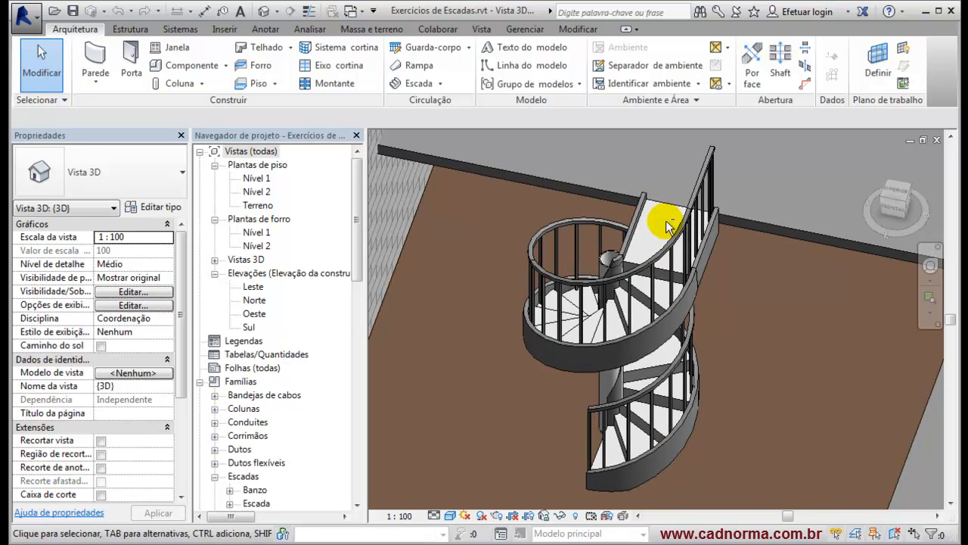
scroll(738, 321, "down", 2)
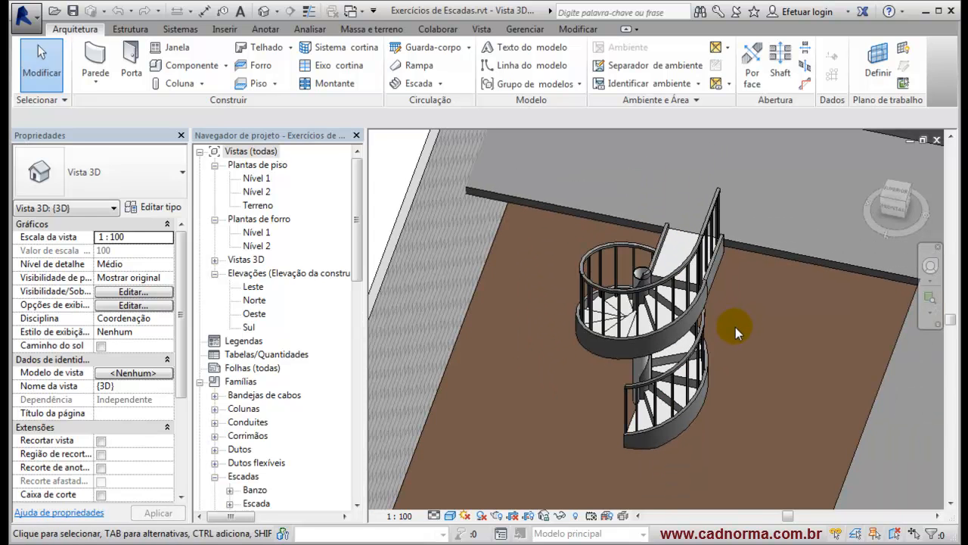
scroll(735, 327, "up", 2)
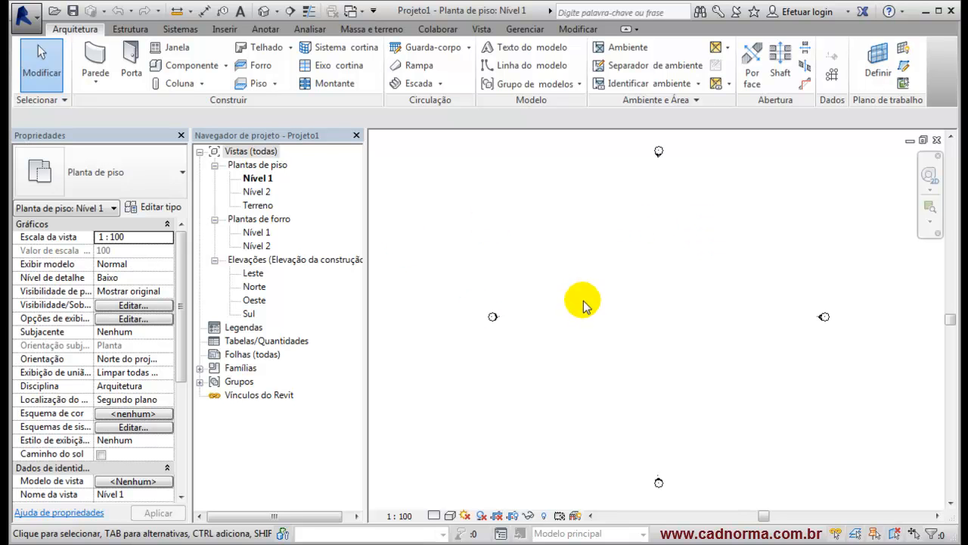
Step: In the Nível 1 plan of Projeto1, start an Escada monolítica stair and create a straight vertical run of 8 risers, 1960 mm long
left_click(417, 84)
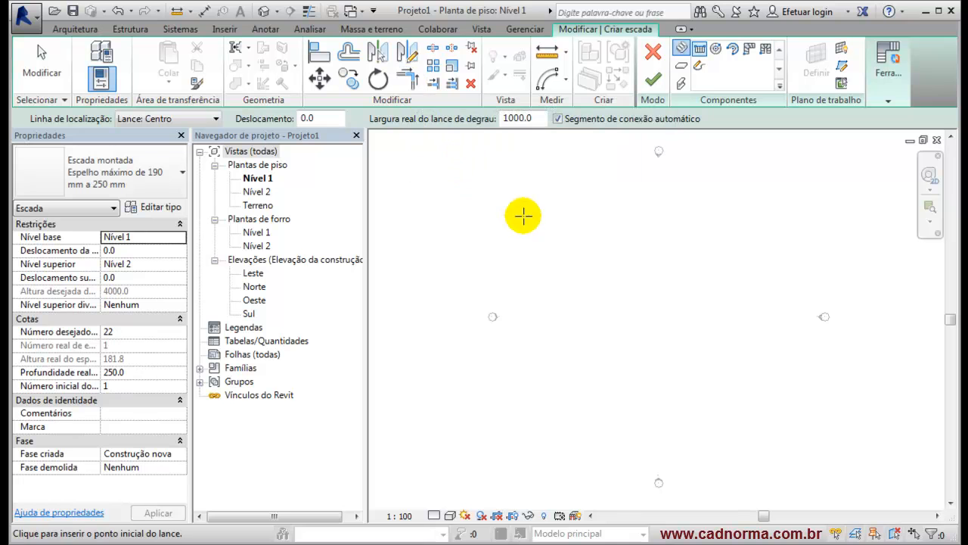
left_click(182, 174)
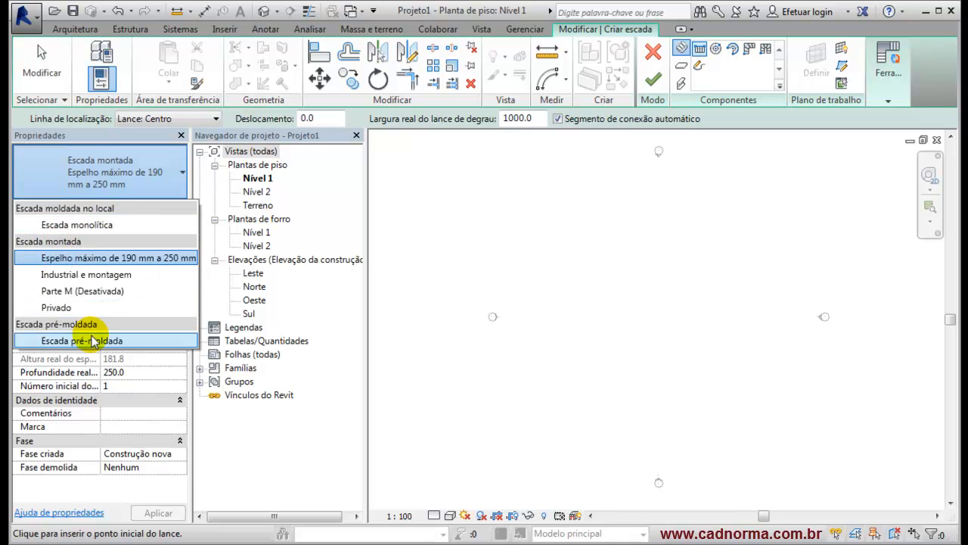
left_click(84, 224)
left_click(616, 379)
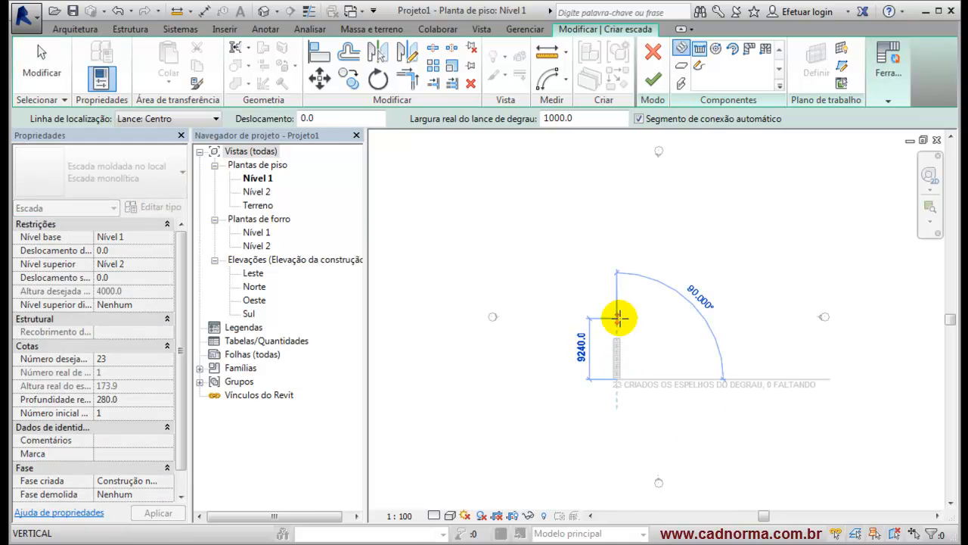
scroll(623, 355, "up", 8)
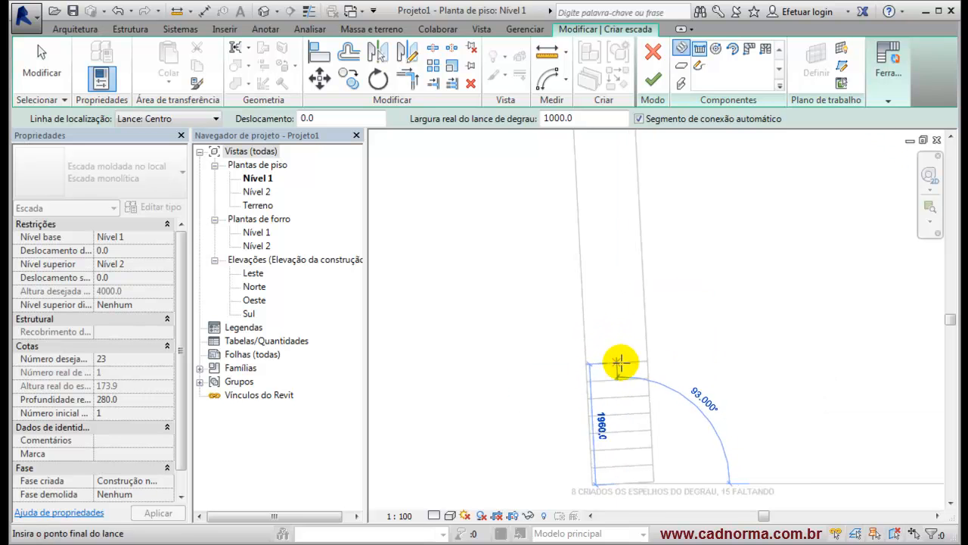
left_click(623, 358)
Step: Add a second aligned run with the remaining 15 risers, starting 1000 mm beyond the first run, and finish the staircase
left_click(623, 301)
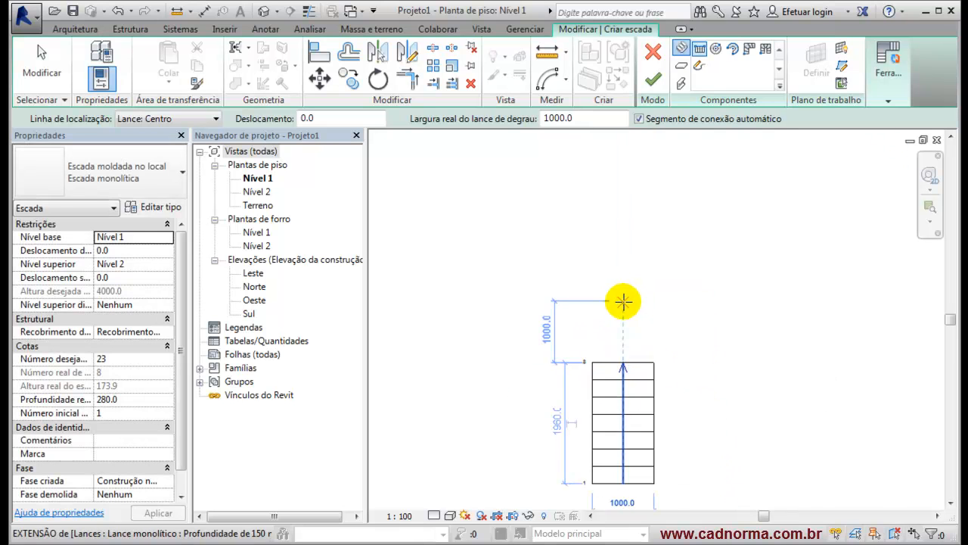
scroll(626, 203, "down", 1)
middle_click_drag(624, 203, 612, 261)
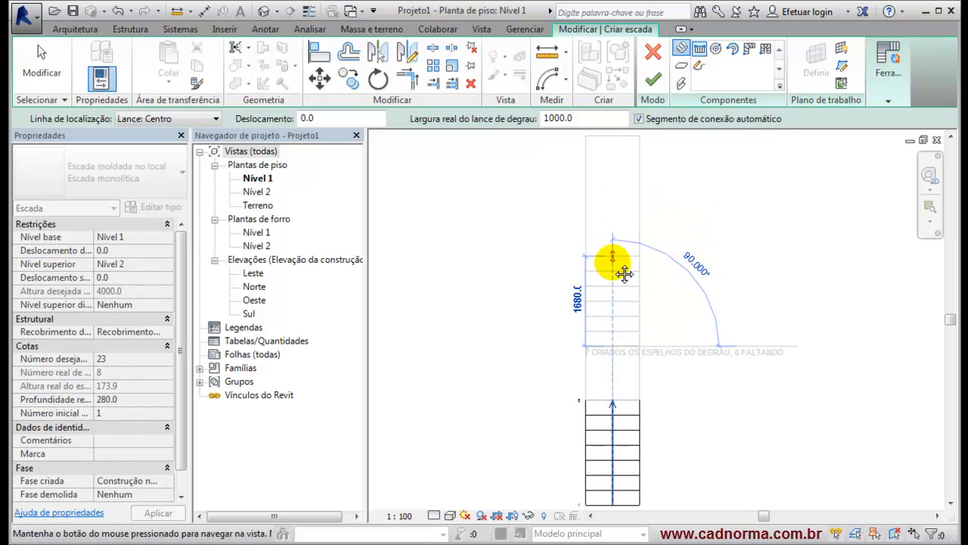
left_click(612, 135)
left_click(647, 84)
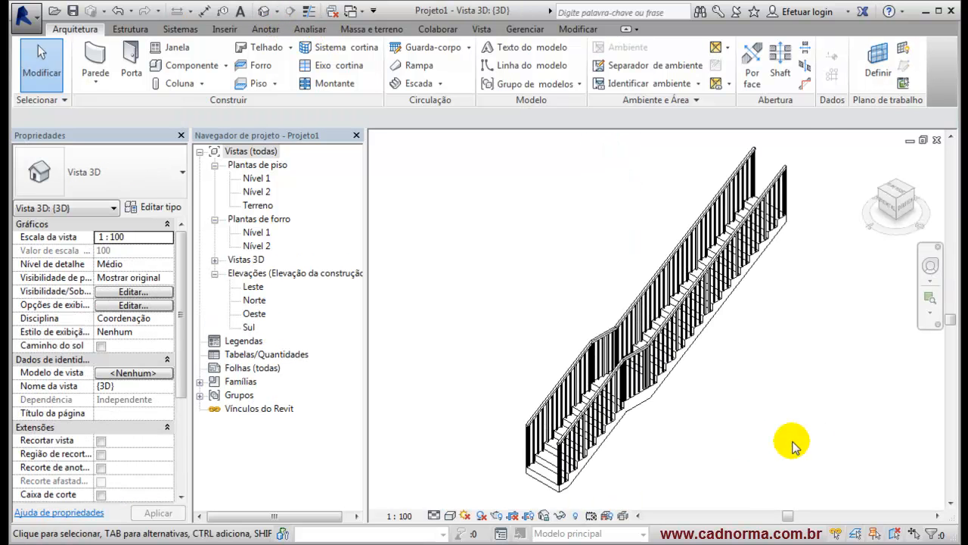
Step: Set the visual style of the 3D view showing the straight staircase to Cores consistentes
scroll(660, 411, "up", 5)
middle_click_drag(678, 407, 658, 363)
left_click(450, 515)
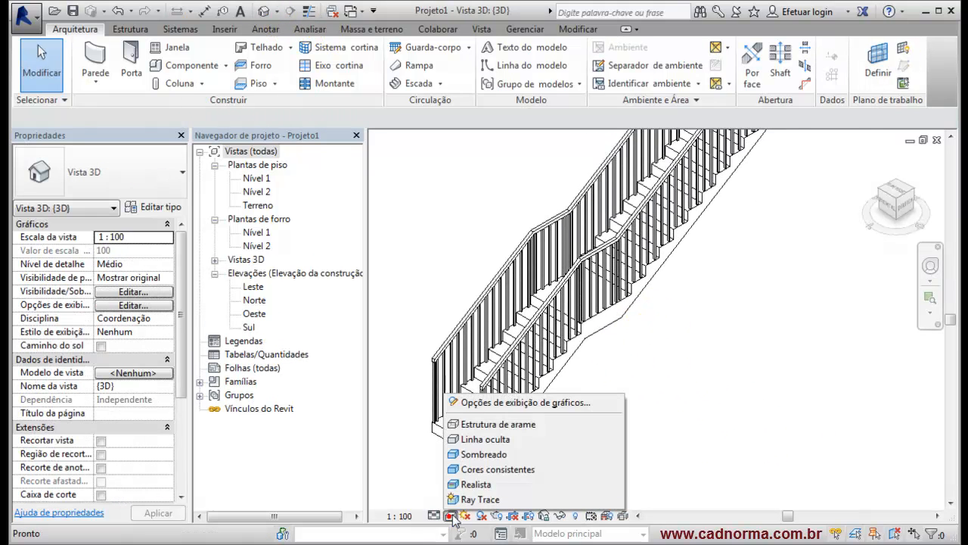
left_click(477, 467)
left_click(687, 367)
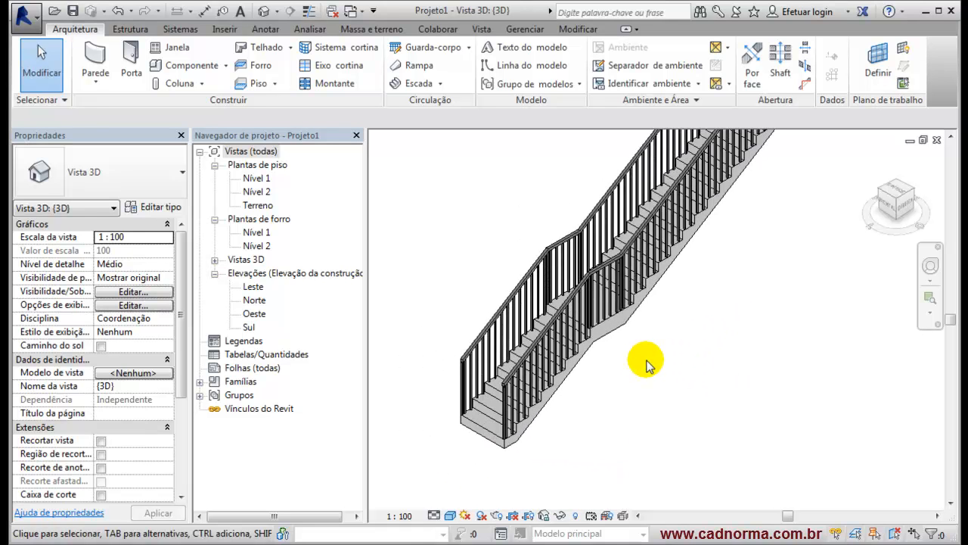
scroll(610, 404, "up", 2)
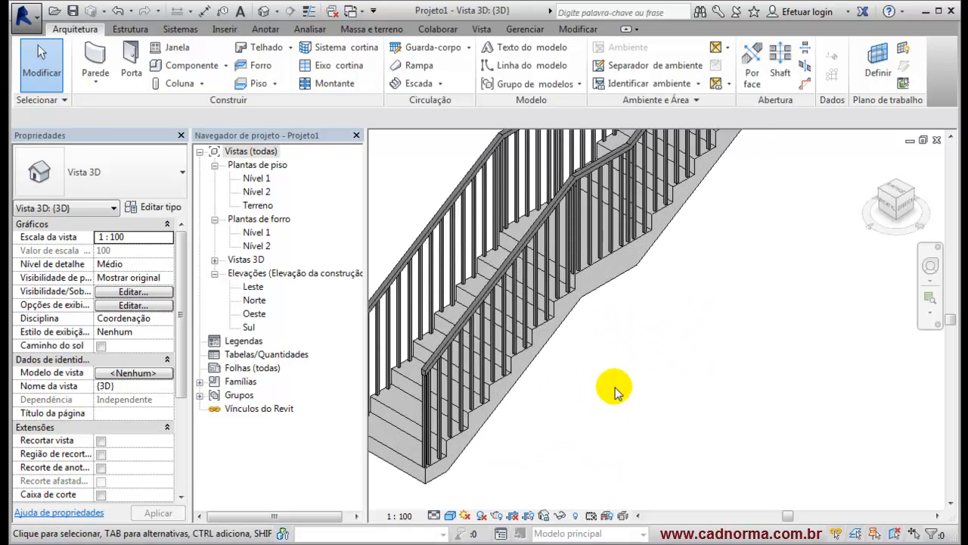
Step: Change the straight staircase's type from Escada monolítica to Escada pré-moldada
left_click(632, 267)
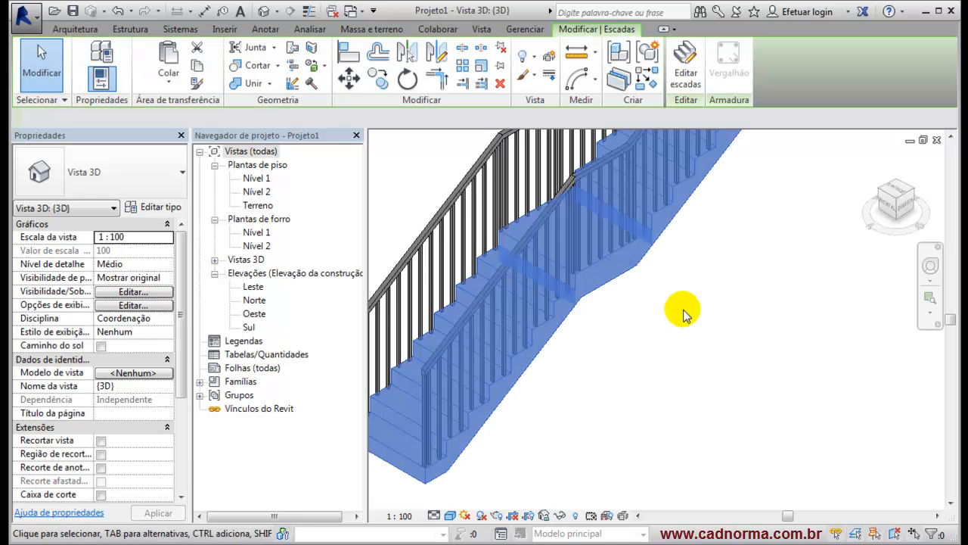
middle_click_drag(702, 307, 640, 372, "shift")
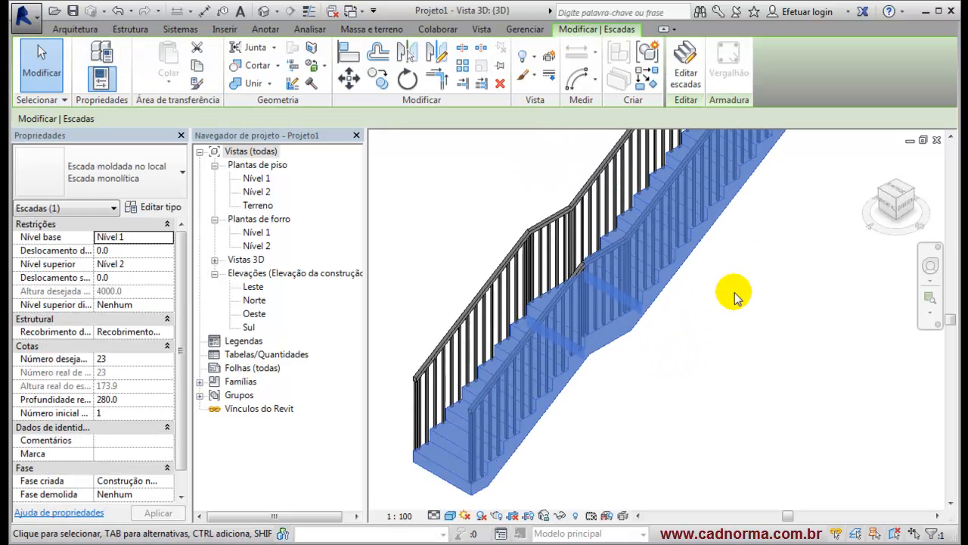
middle_click_drag(715, 320, 665, 387, "shift")
middle_click_drag(680, 336, 640, 366)
left_click(660, 354)
left_click(556, 410)
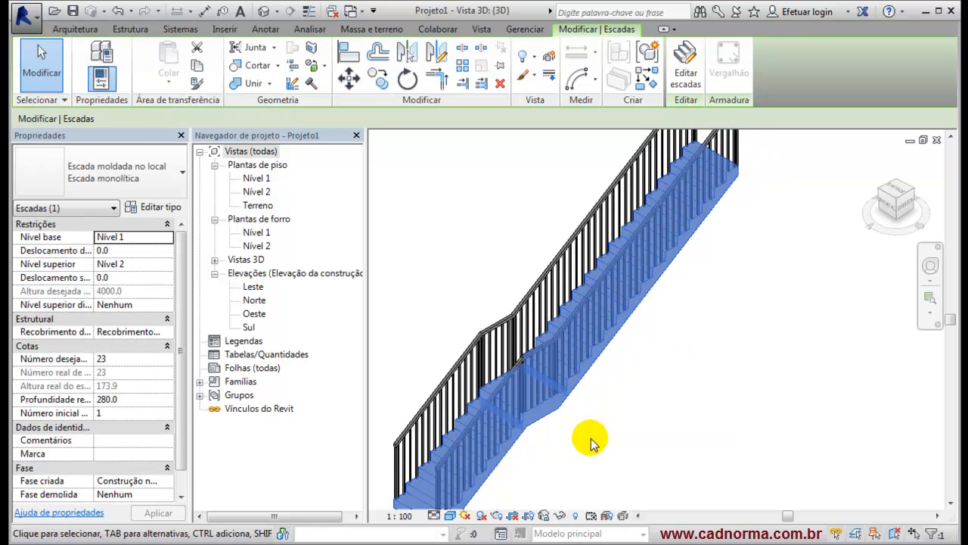
left_click(181, 172)
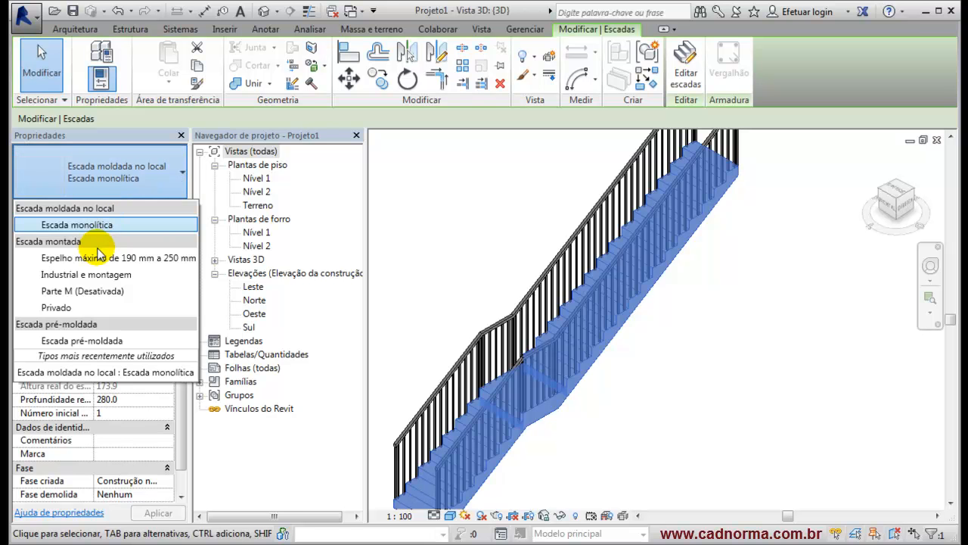
left_click(114, 341)
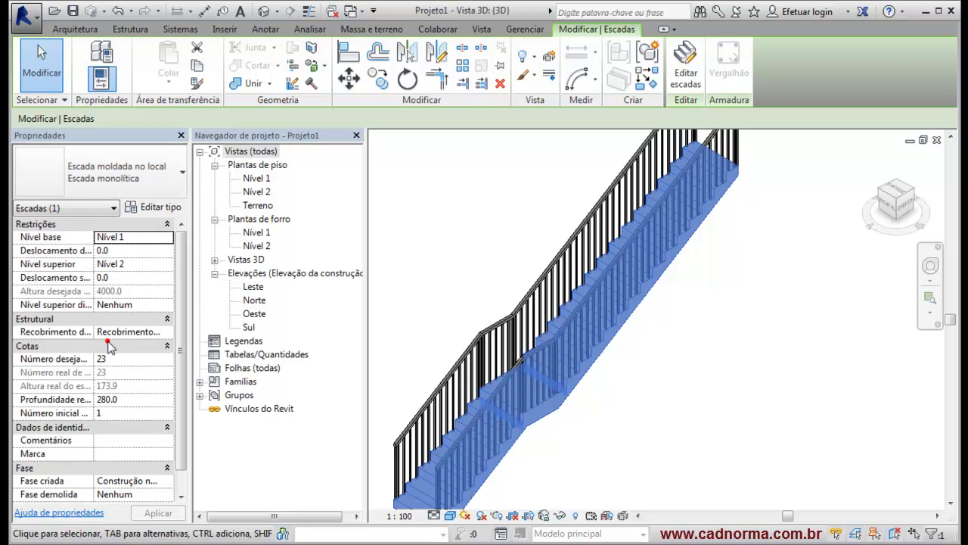
Step: Select the Escada pré-moldada staircase in the 3D view and open its type properties
left_click(766, 372)
scroll(590, 363, "up", 5)
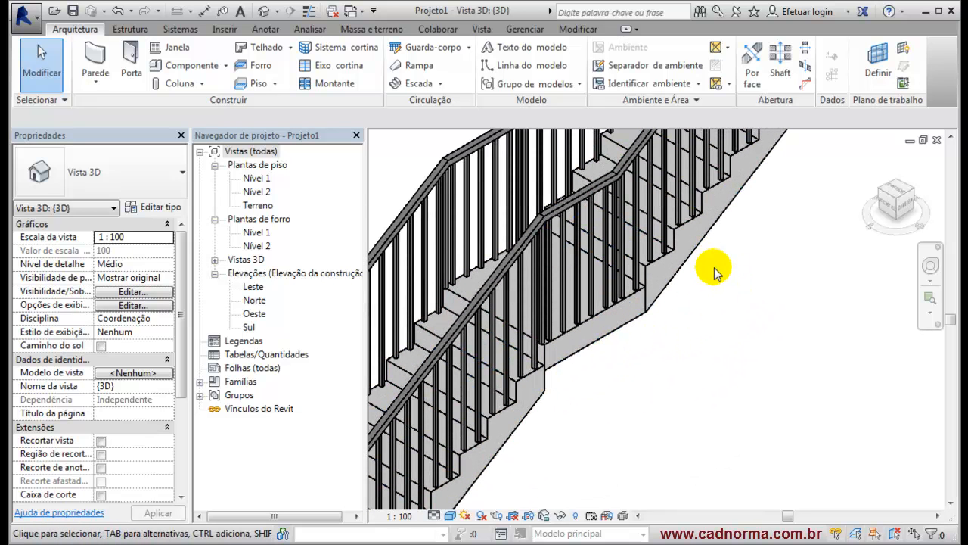
scroll(744, 331, "down", 5)
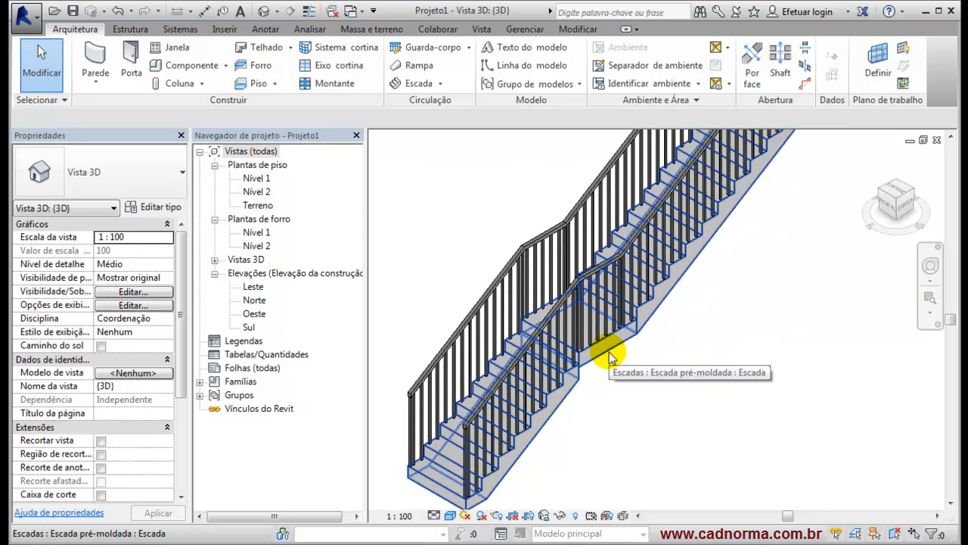
left_click(609, 353)
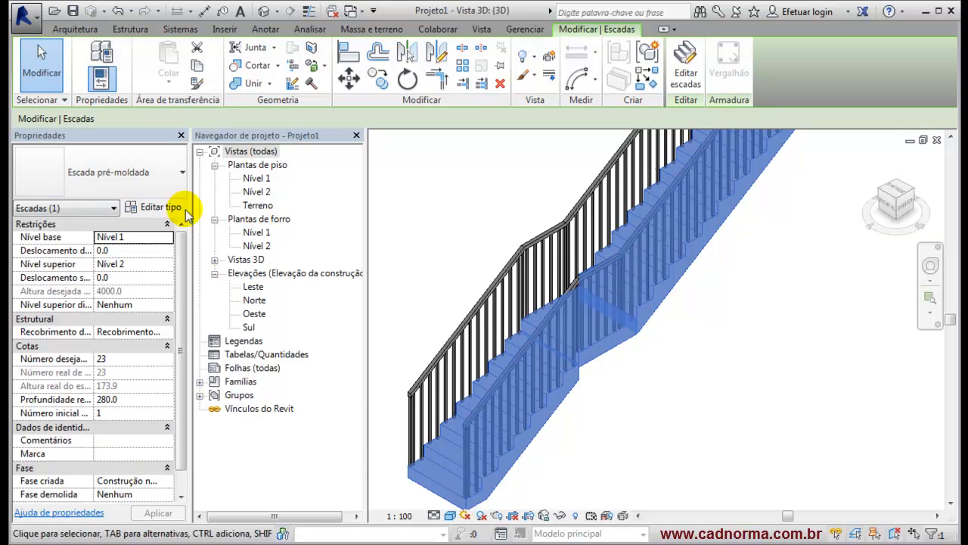
left_click(163, 210)
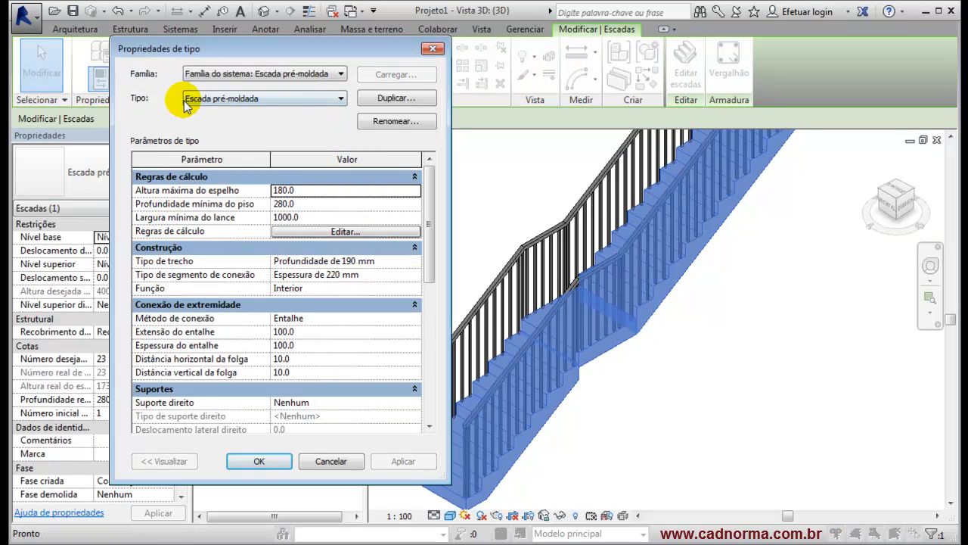
Step: Compare the type parameters of the Escada moldada no local family with those of the Escada pré-moldada family
left_click(341, 74)
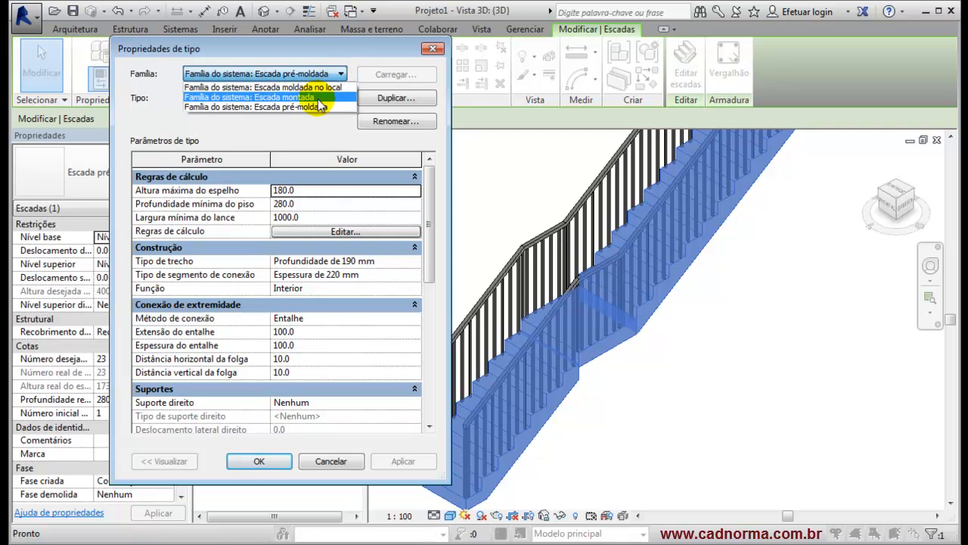
left_click(322, 87)
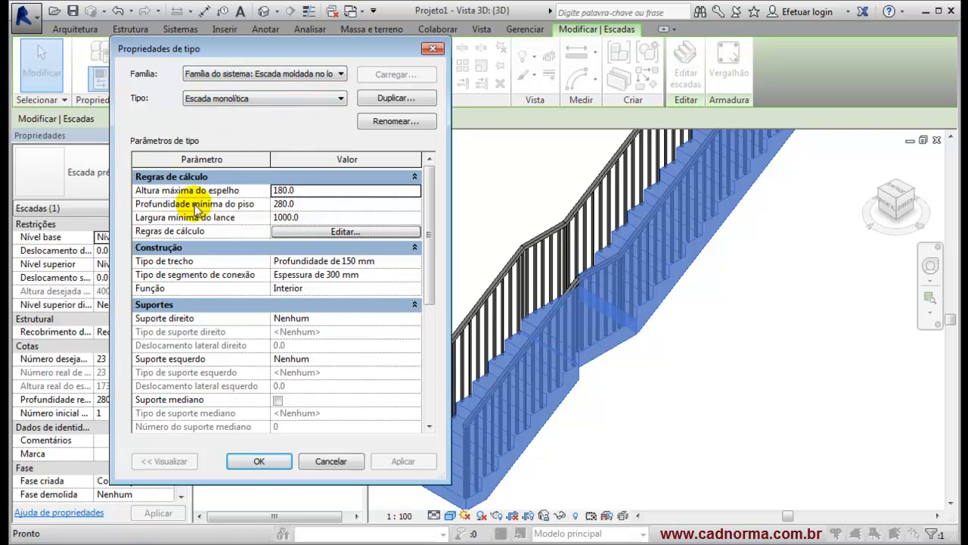
left_click(340, 74)
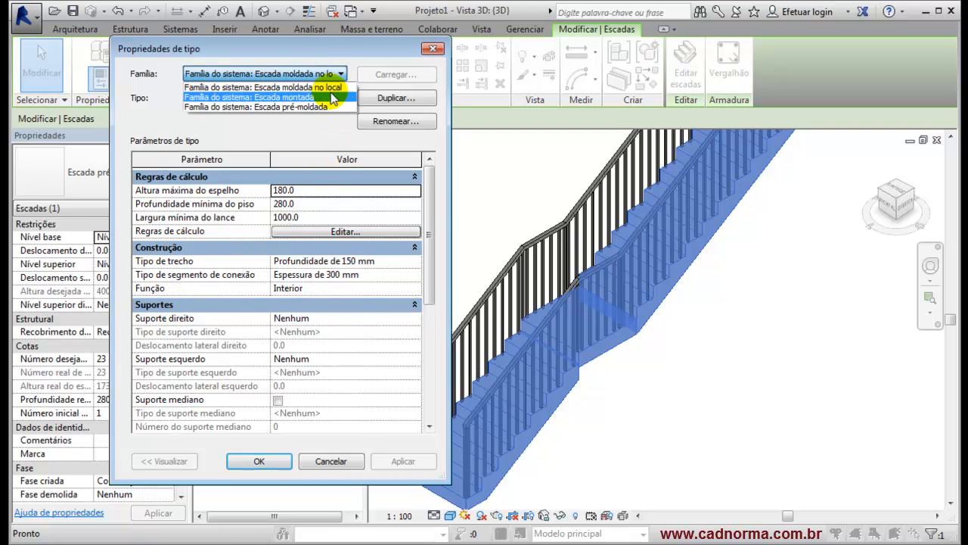
left_click(325, 106)
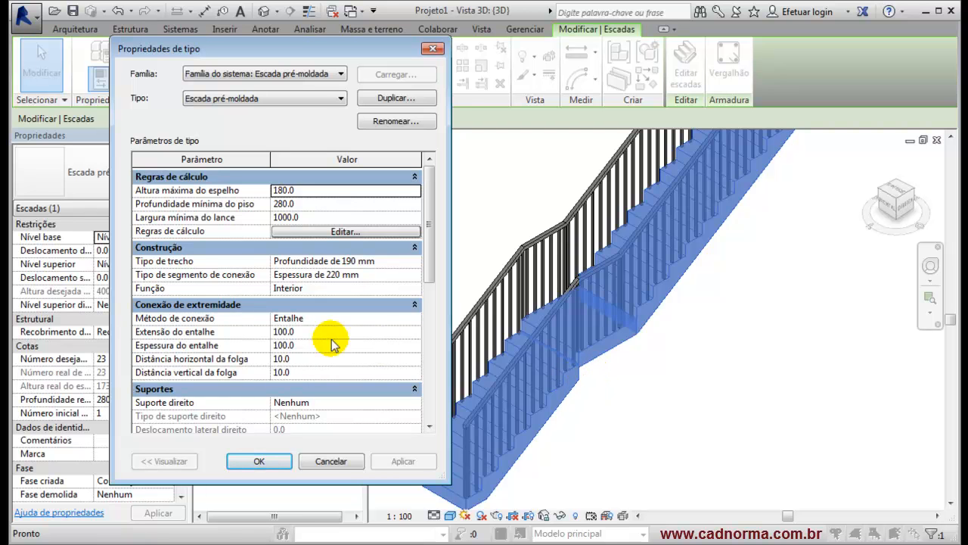
Step: Set the end connection method of the Escada pré-moldada type to Corte reto and apply the change
left_click(346, 321)
left_click(415, 319)
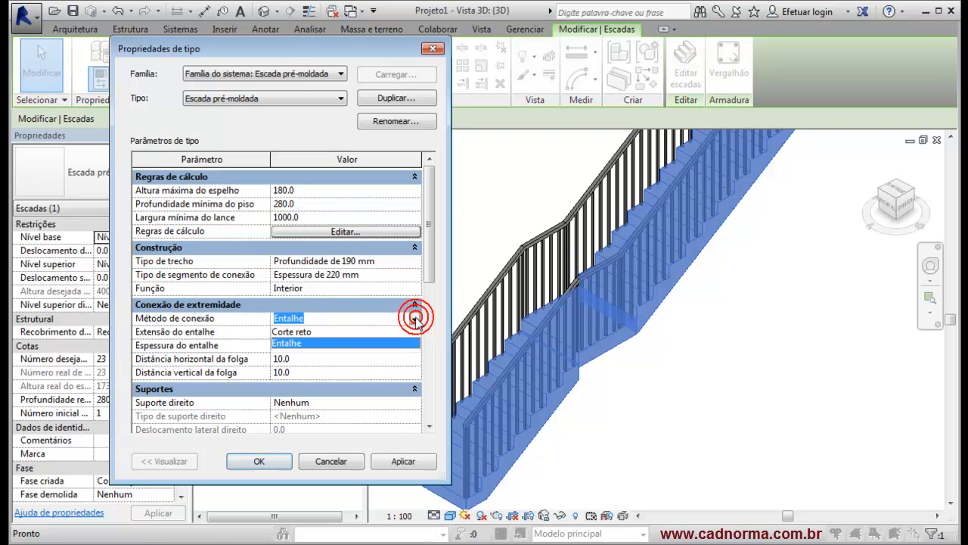
left_click(308, 333)
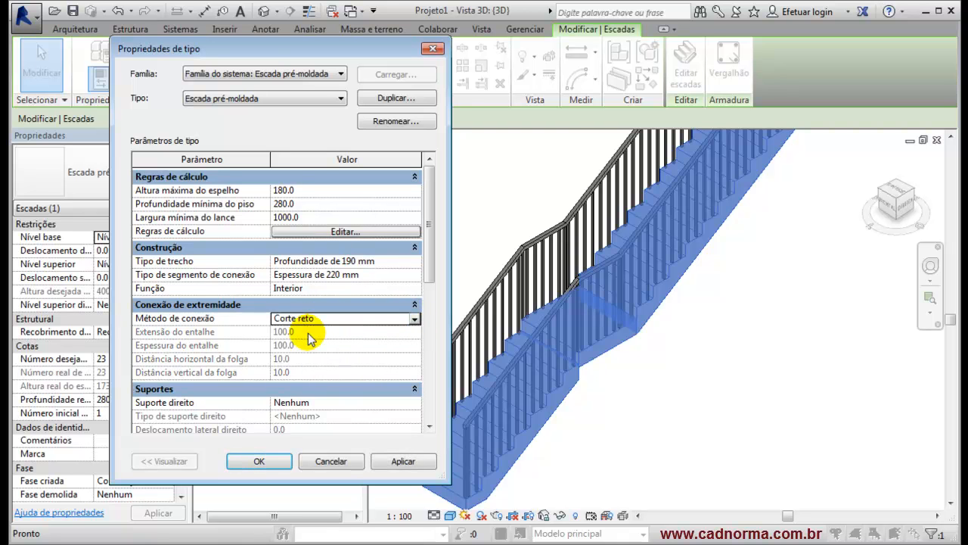
left_click(404, 461)
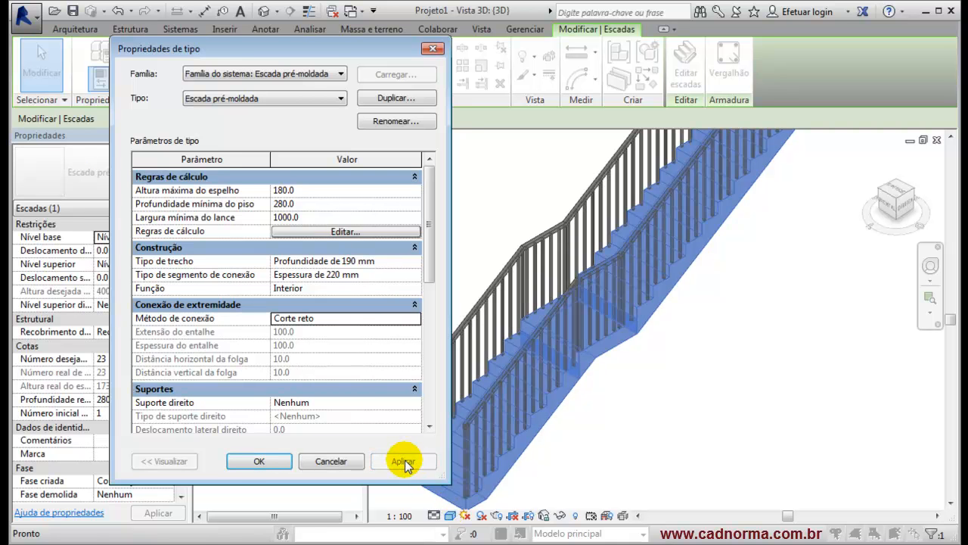
left_click(258, 461)
left_click(641, 384)
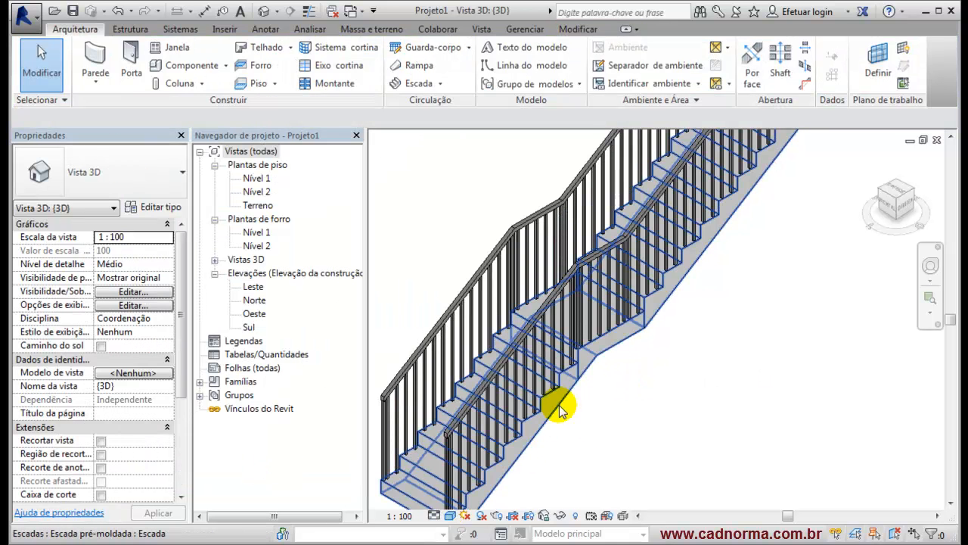
scroll(620, 382, "up", 4)
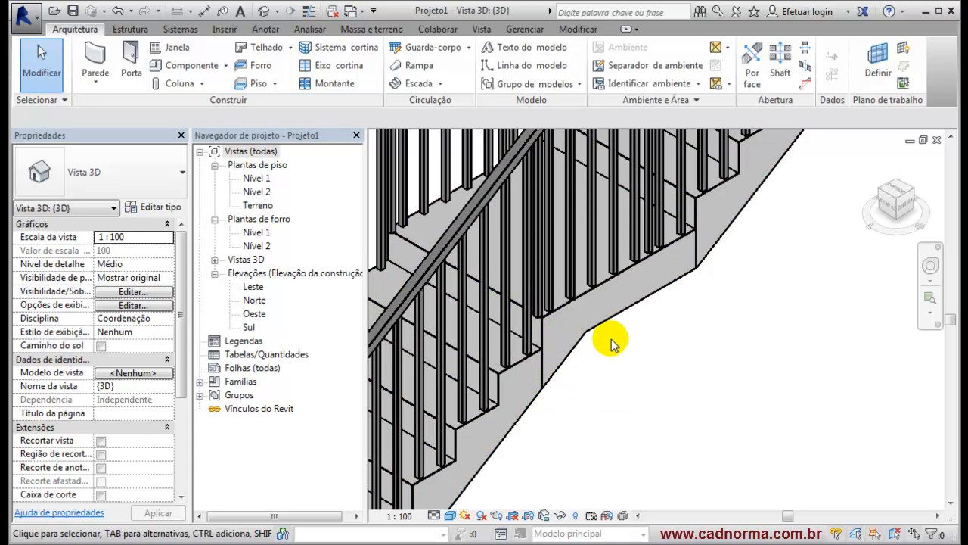
scroll(681, 318, "down", 4)
scroll(637, 376, "up", 3)
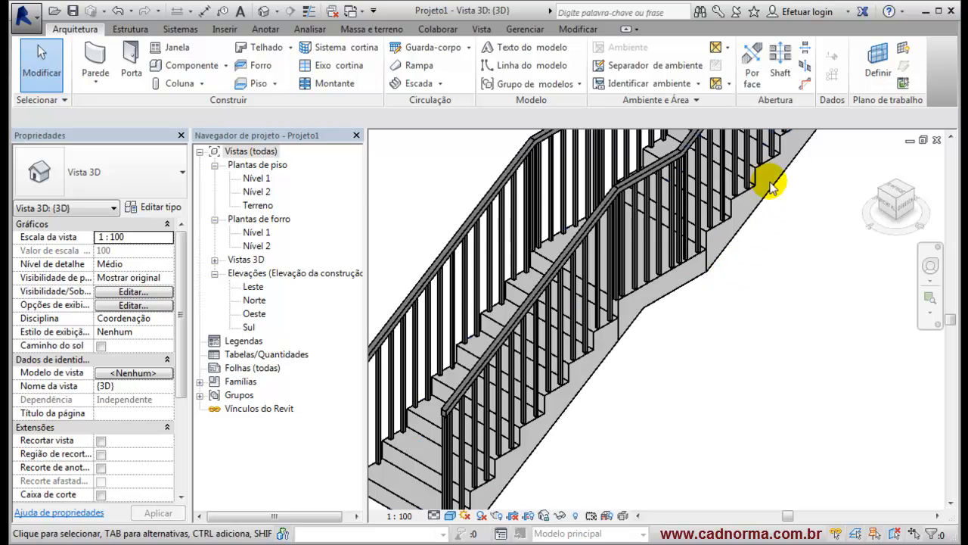
scroll(767, 257, "down", 3)
middle_click_drag(767, 269, 659, 385)
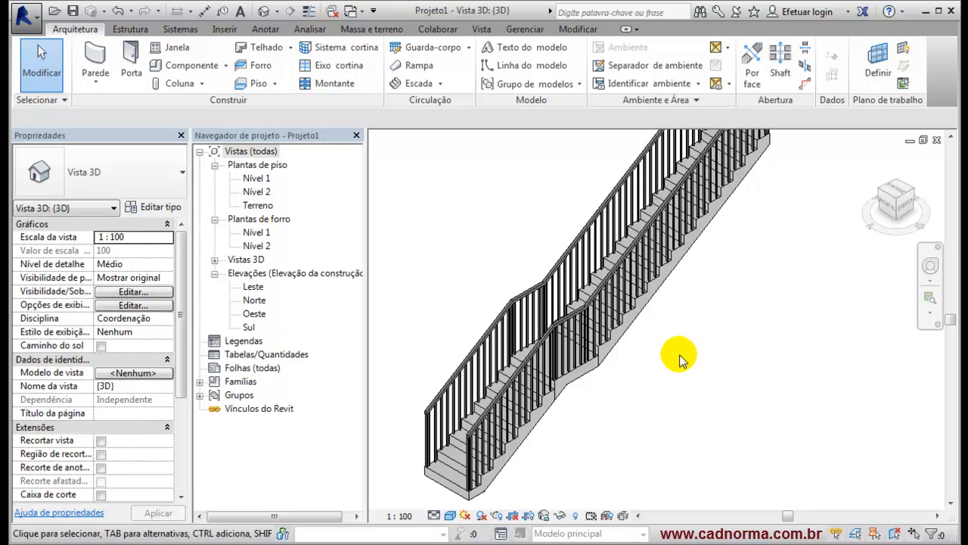
left_click(614, 340)
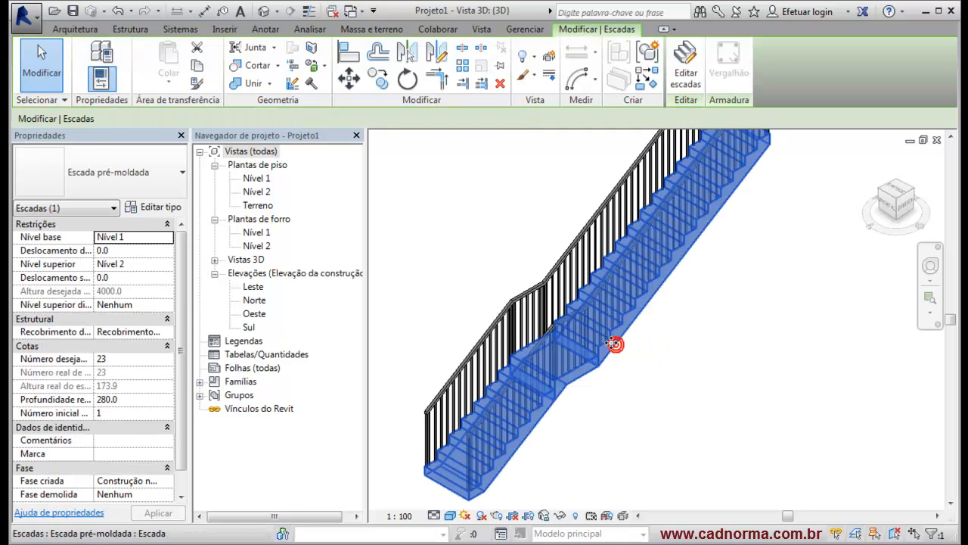
left_click(166, 208)
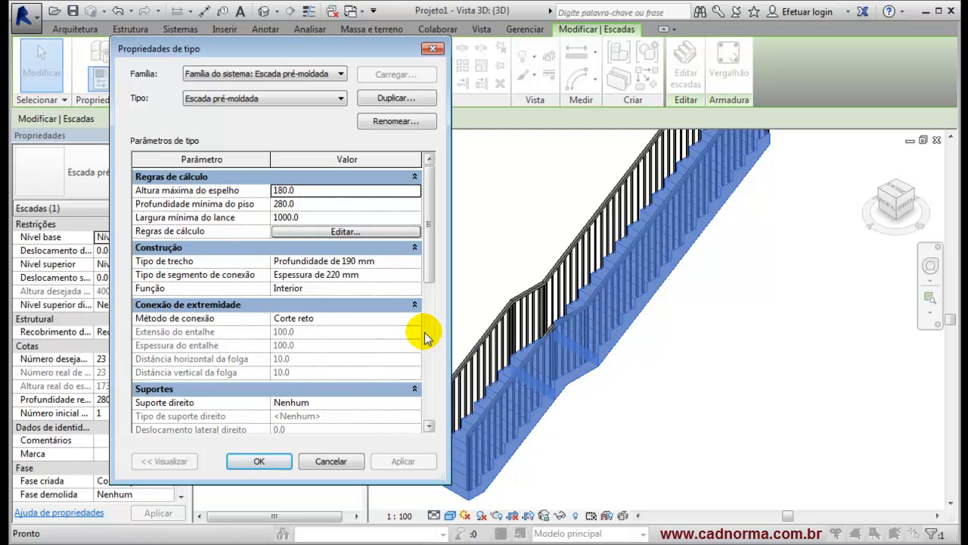
left_click(394, 319)
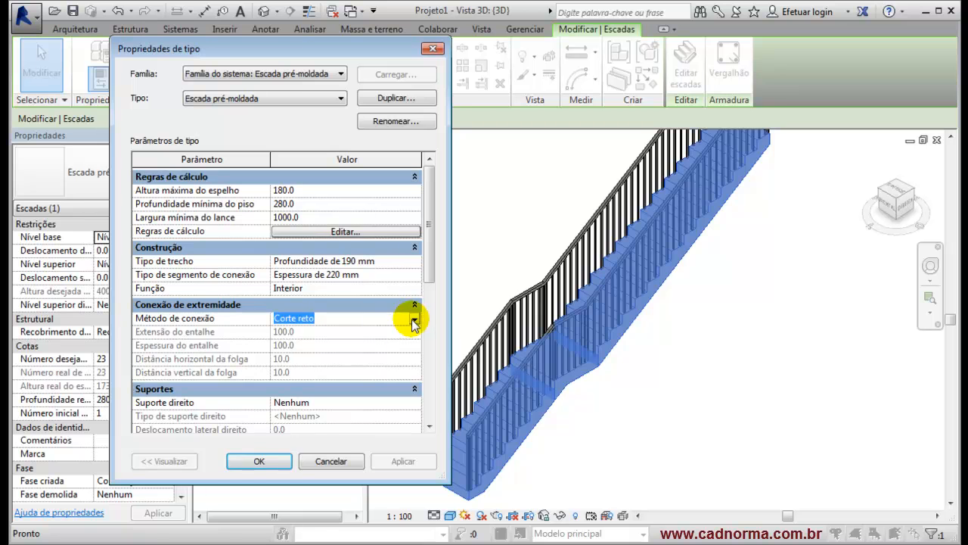
left_click(414, 321)
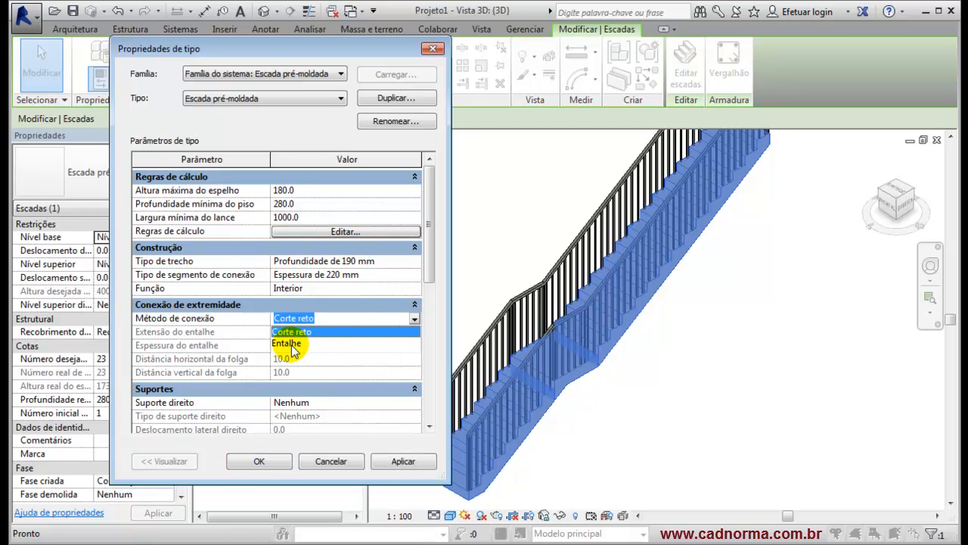
left_click(288, 343)
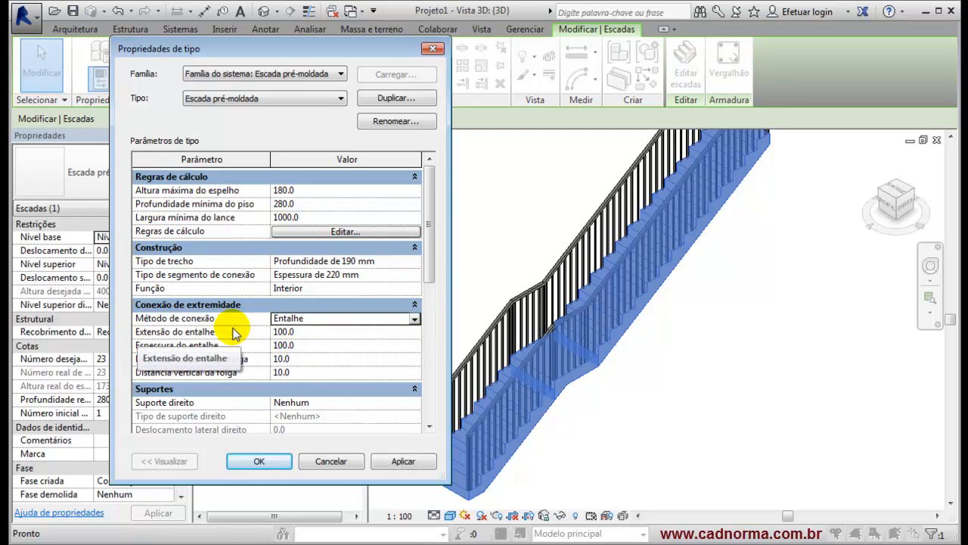
left_click(318, 331)
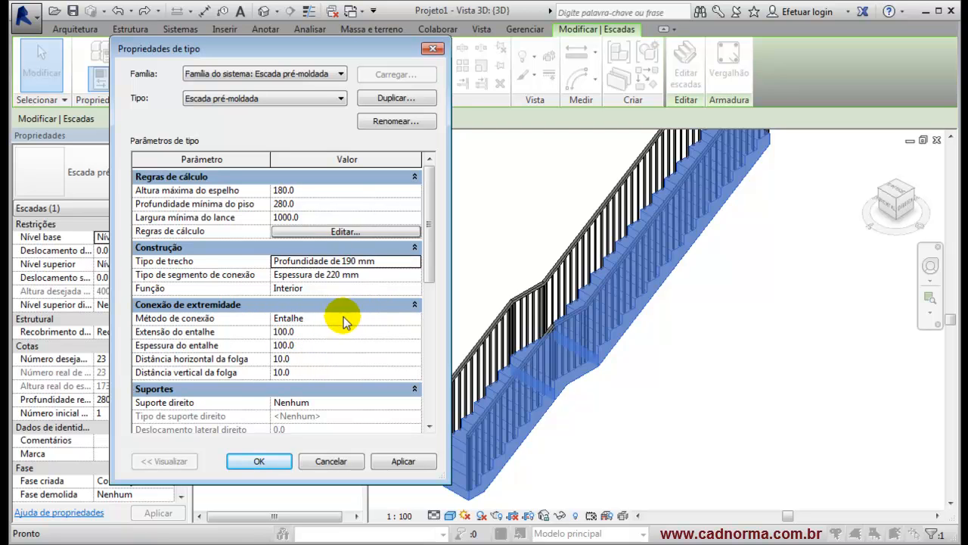
left_click(344, 319)
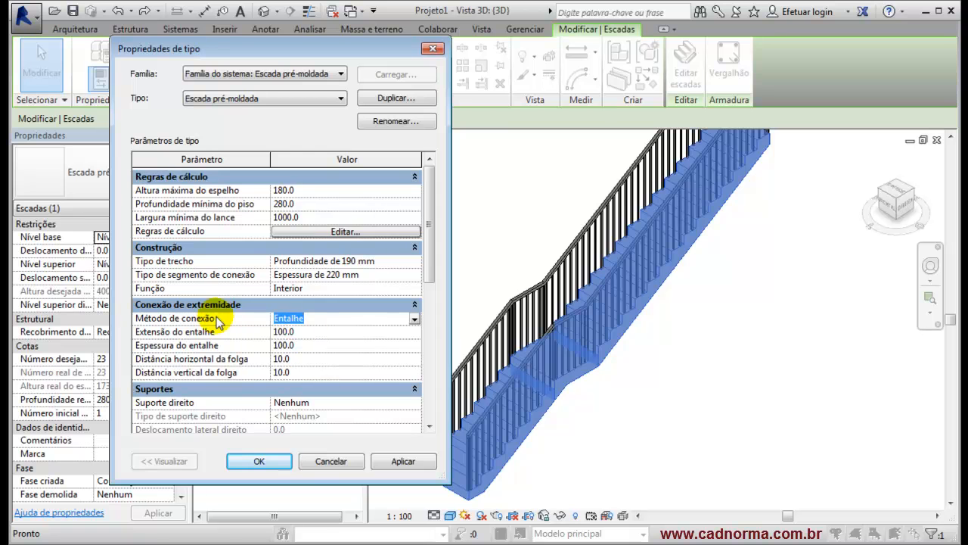
left_click(331, 461)
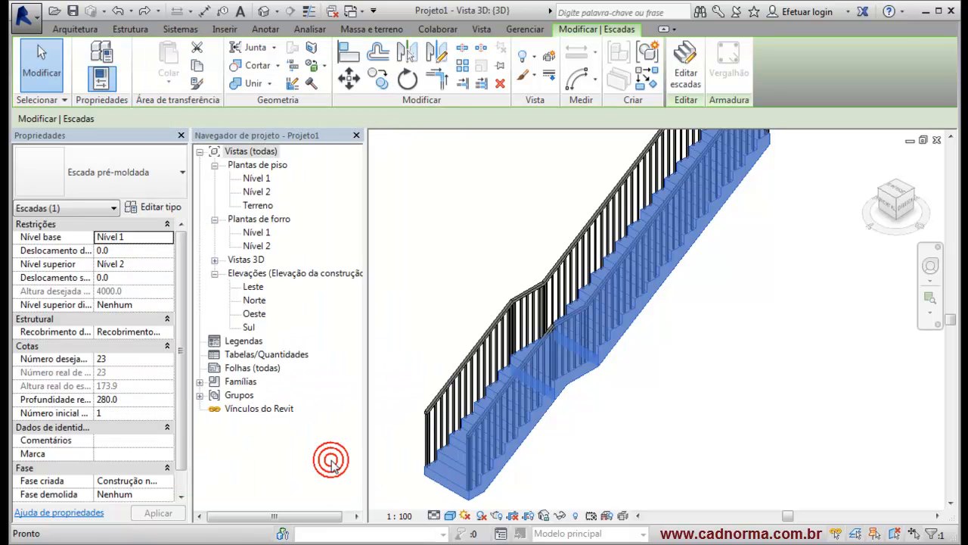
left_click(475, 261)
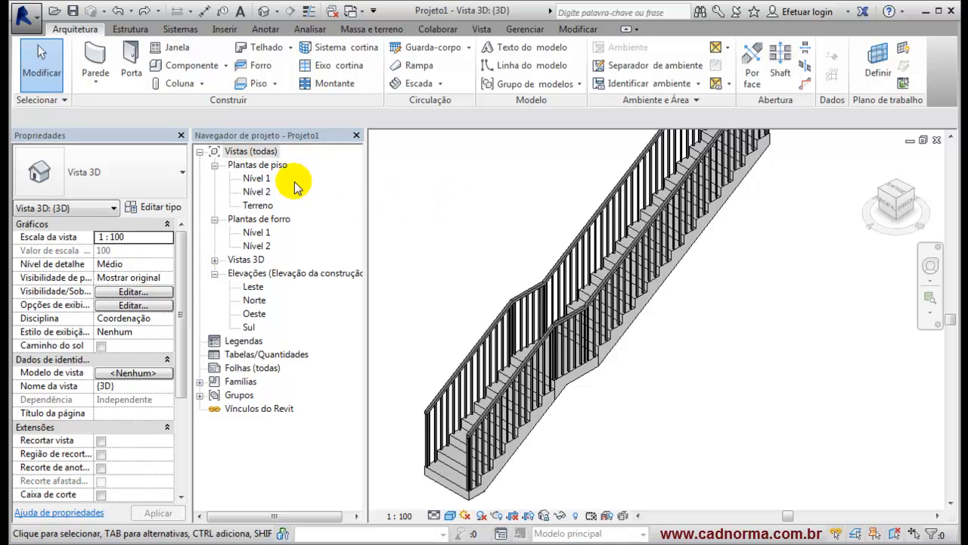
Step: In the Nível 1 plan, start an Escada montada stair of type Espelho máximo de 190 mm a 250 mm with a 9-riser vertical run, 2000 mm long
double_click(260, 179)
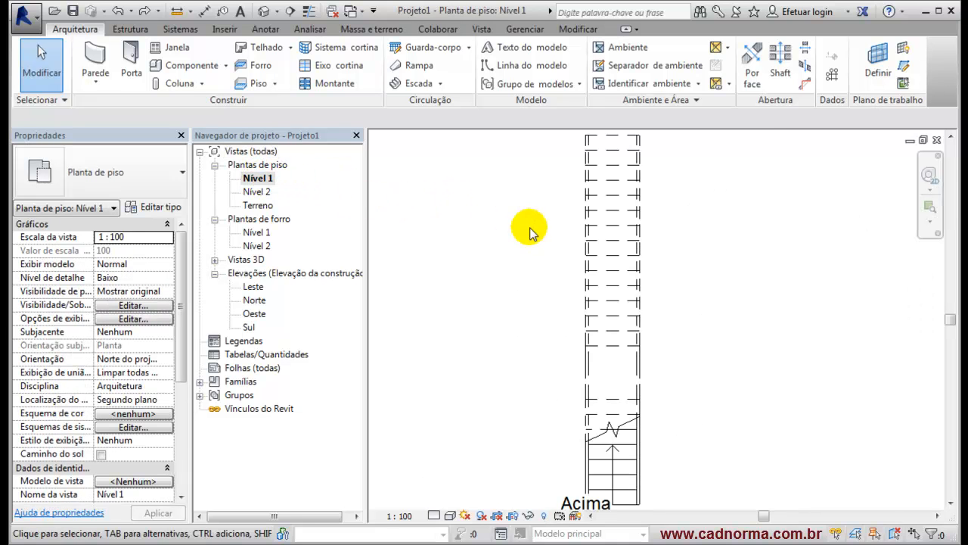
scroll(529, 219, "down", 1)
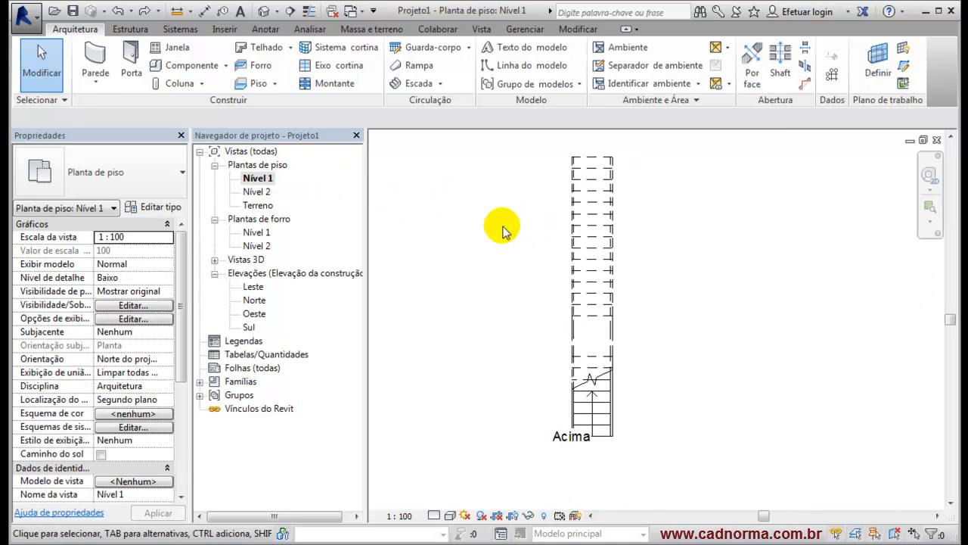
middle_click_drag(506, 231, 454, 234)
left_click(419, 83)
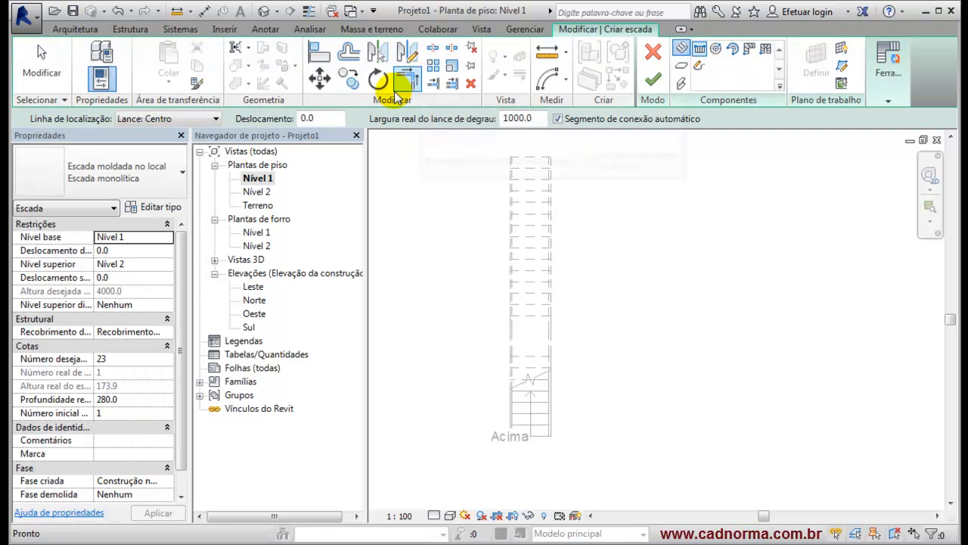
left_click(182, 183)
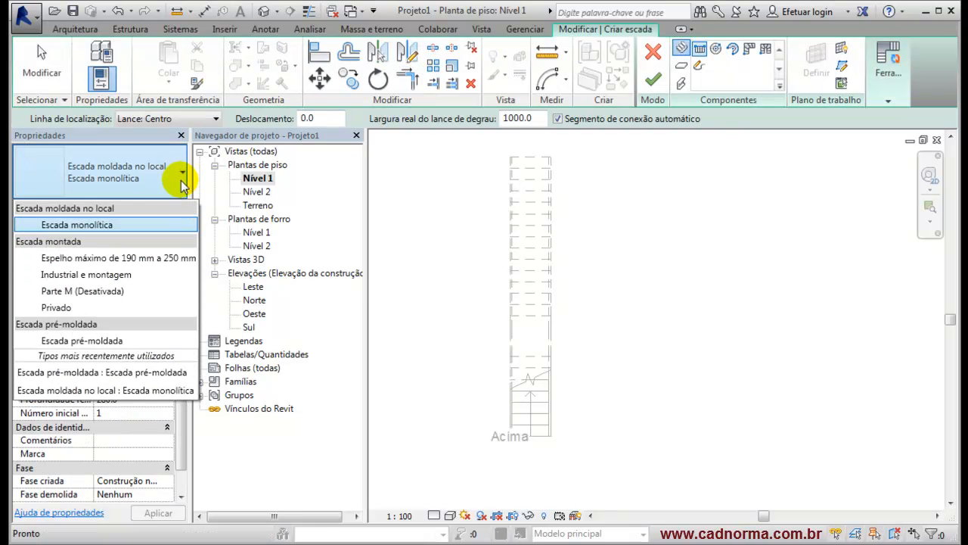
left_click(120, 258)
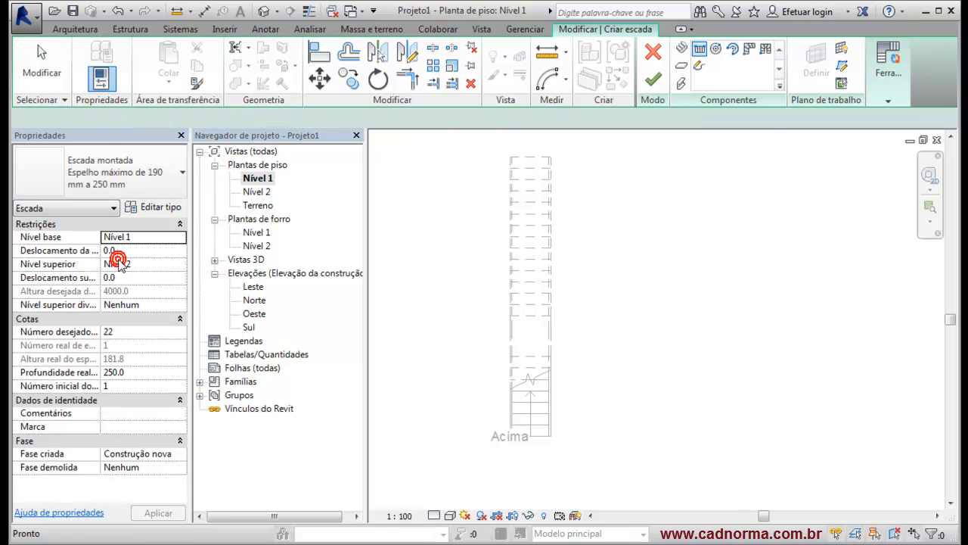
left_click(670, 441)
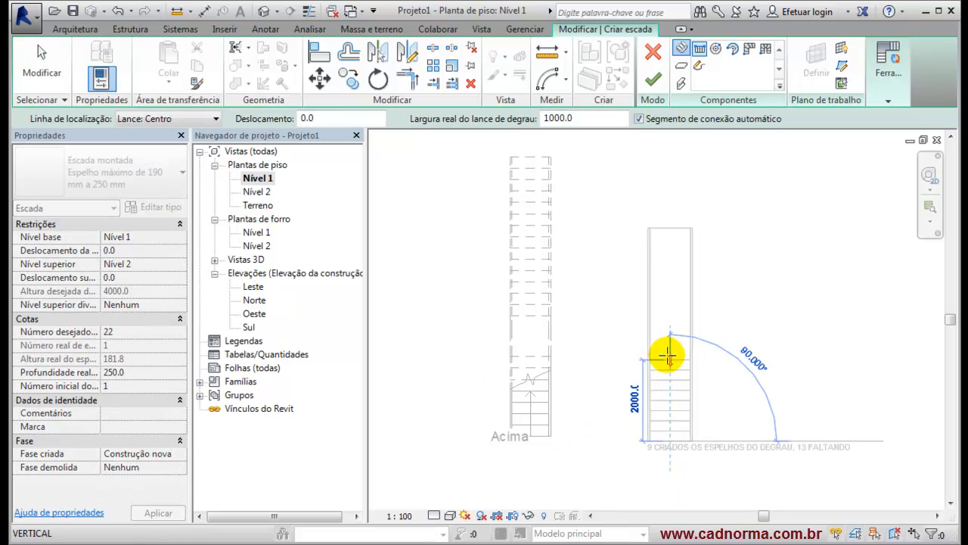
left_click(673, 352)
Step: Add a second aligned run with the remaining 13 risers beyond a landing gap, and finish the assembled staircase
left_click(672, 308)
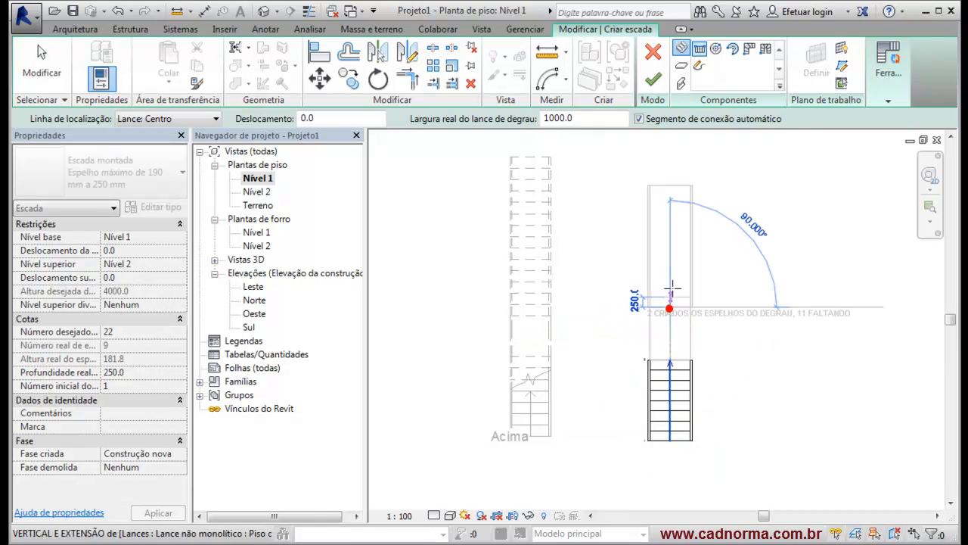
left_click(671, 178)
key("Escape")
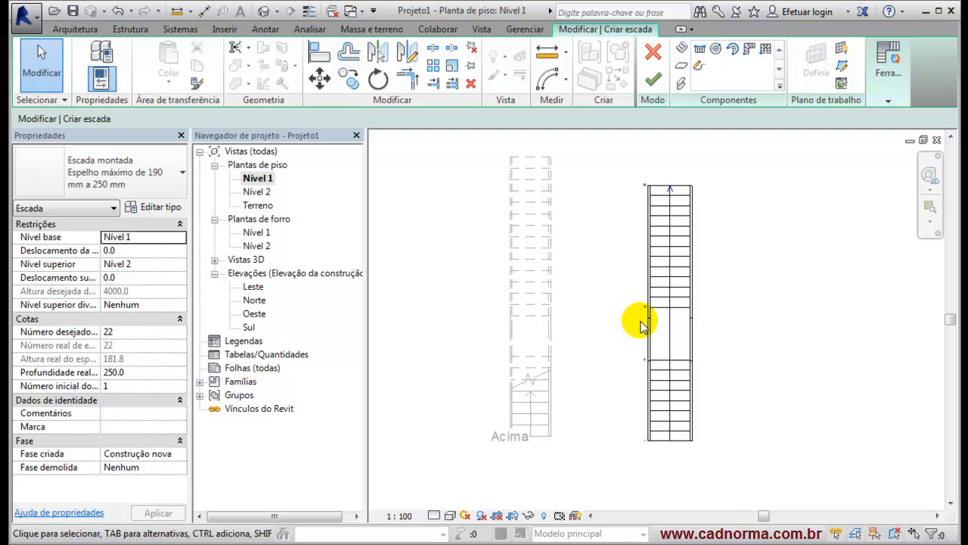
left_click(652, 80)
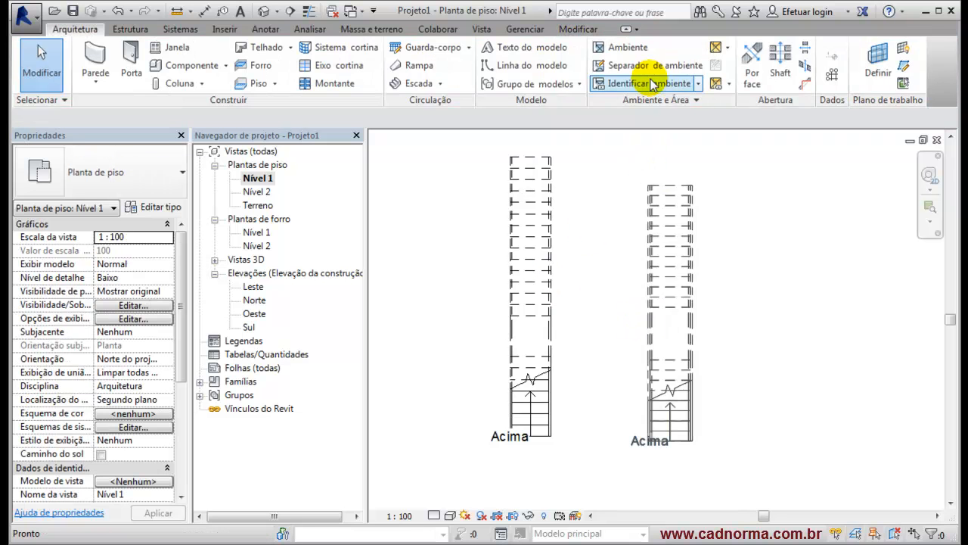
Step: Show both straight staircases in the 3D view and select the new Escada montada staircase
left_click(265, 13)
middle_click_drag(623, 367, 585, 243)
middle_click_drag(687, 385, 701, 359, "shift")
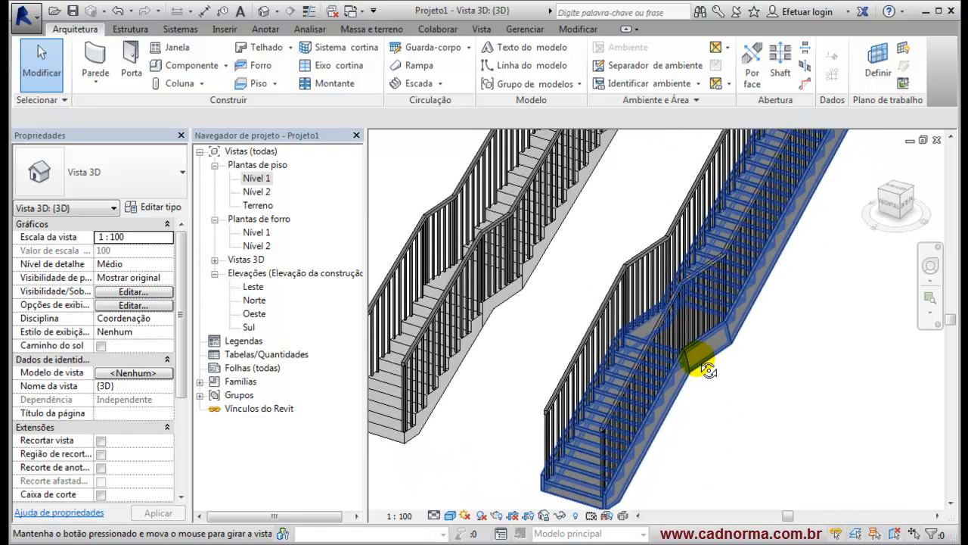
left_click(563, 498)
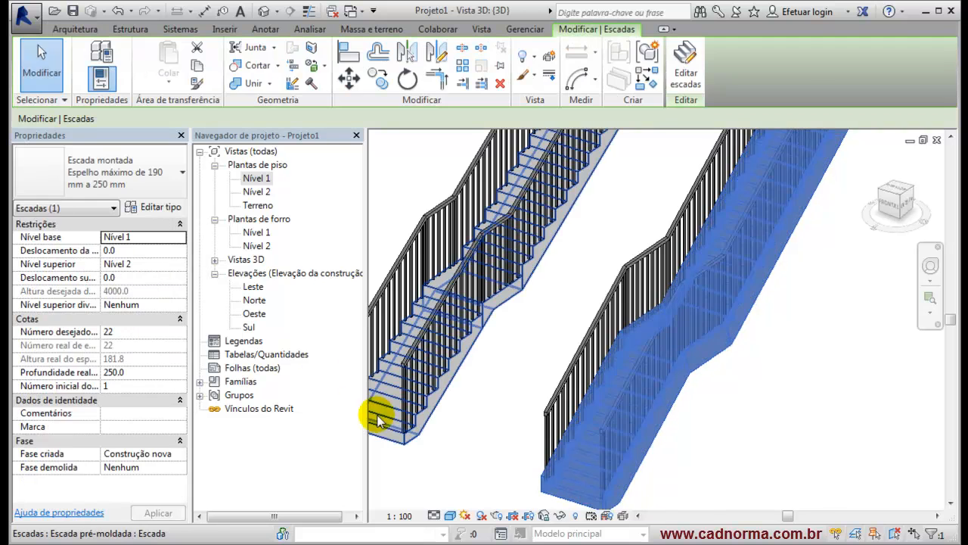
Step: Review the run type settings within the Escada montada type properties and discard that inner dialog without changes
left_click(159, 209)
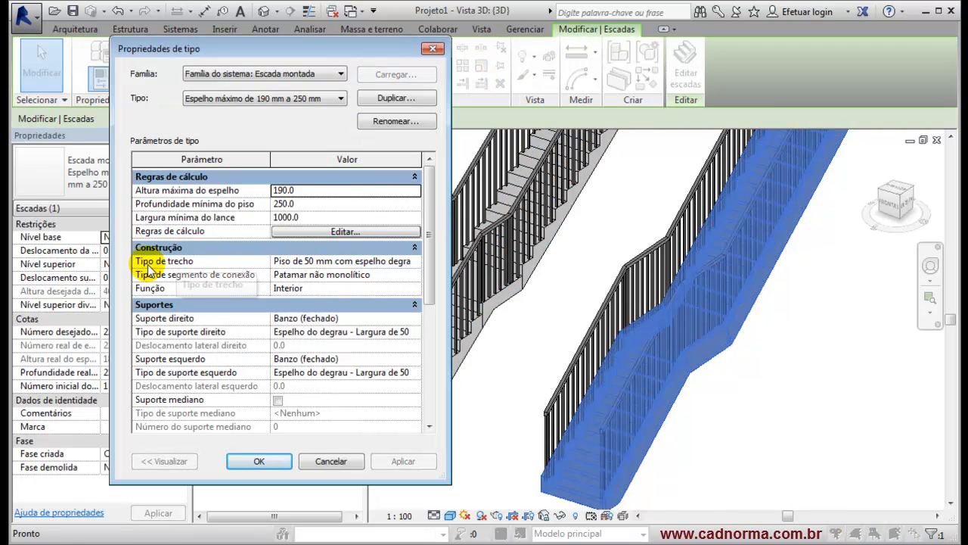
left_click(415, 260)
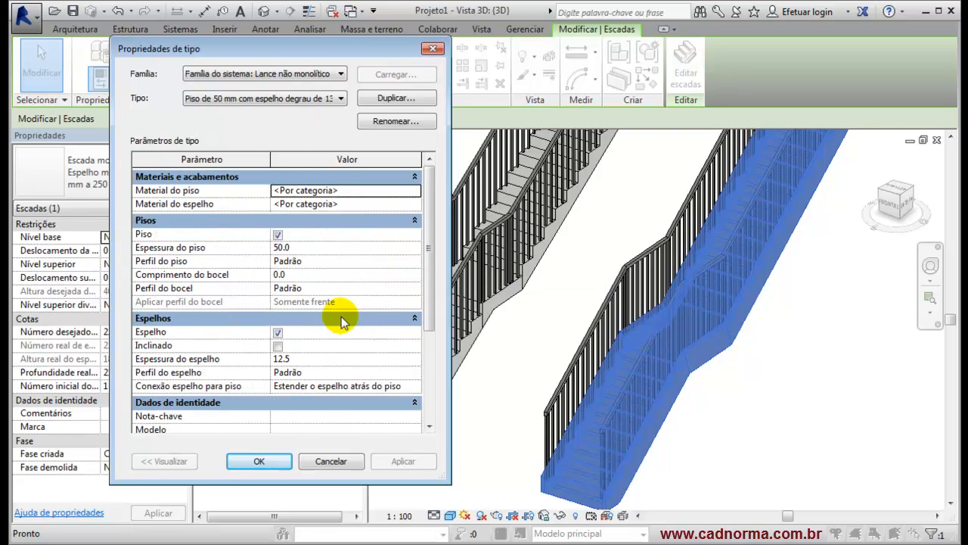
left_click(331, 461)
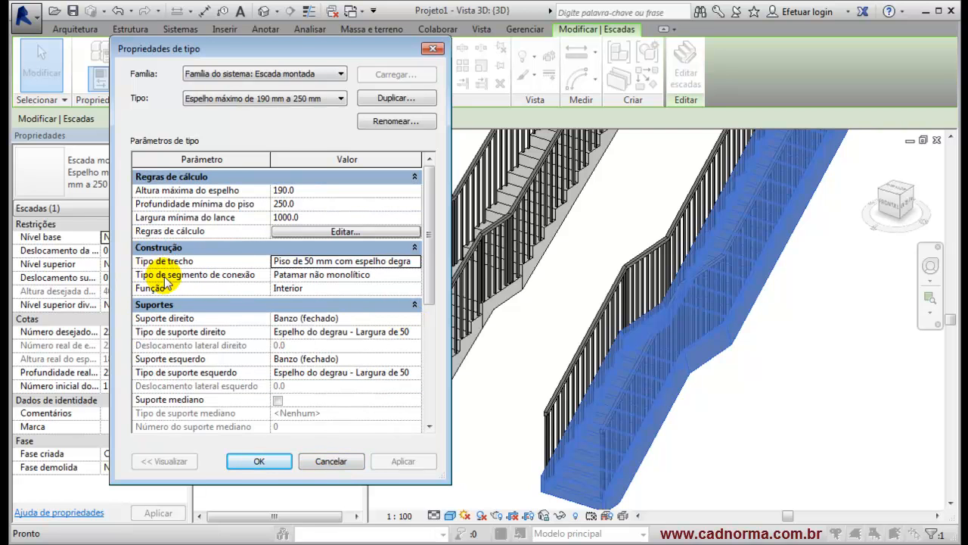
Step: Set the assembled stair type's landing type to Patamar monolítico, Espessura de 220 mm, accept the type properties and deselect the stair
left_click(395, 274)
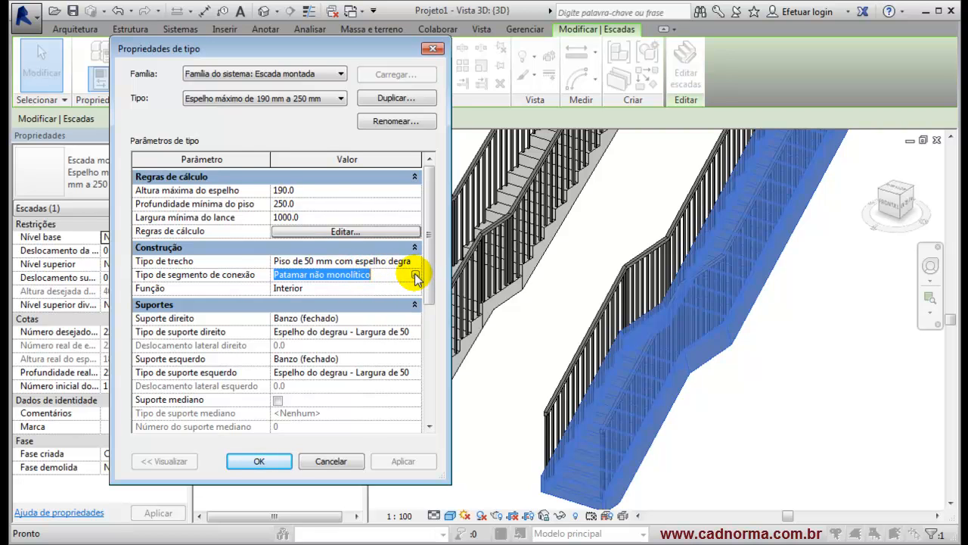
left_click(415, 276)
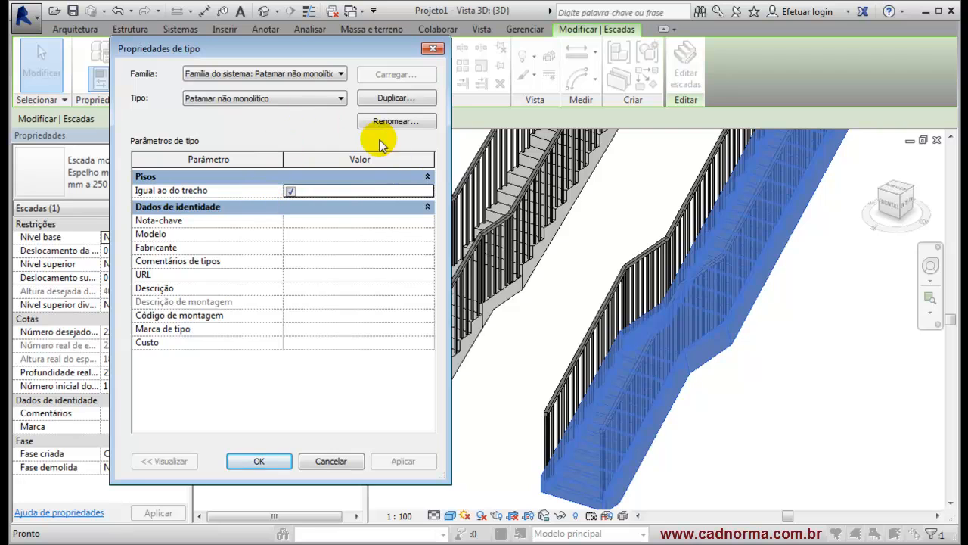
left_click(342, 98)
left_click(342, 100)
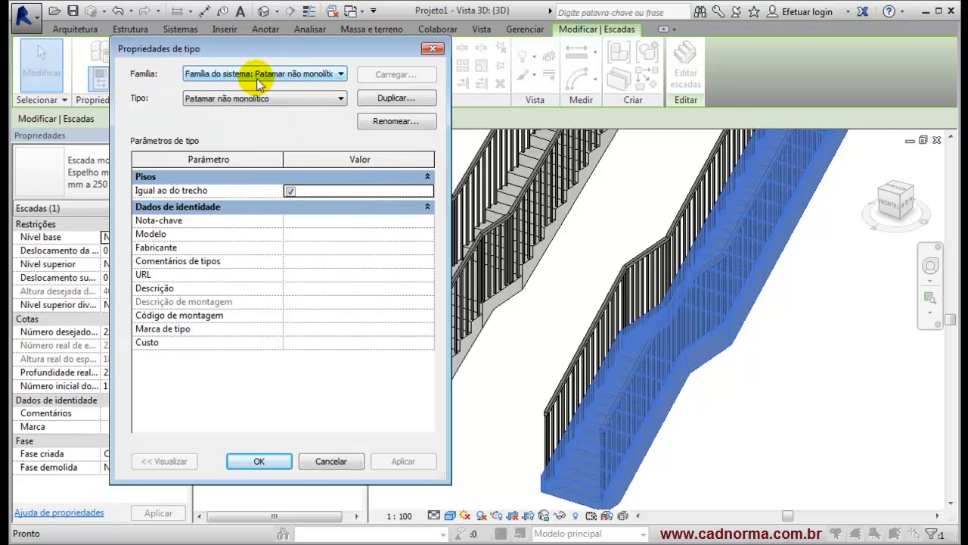
left_click(341, 75)
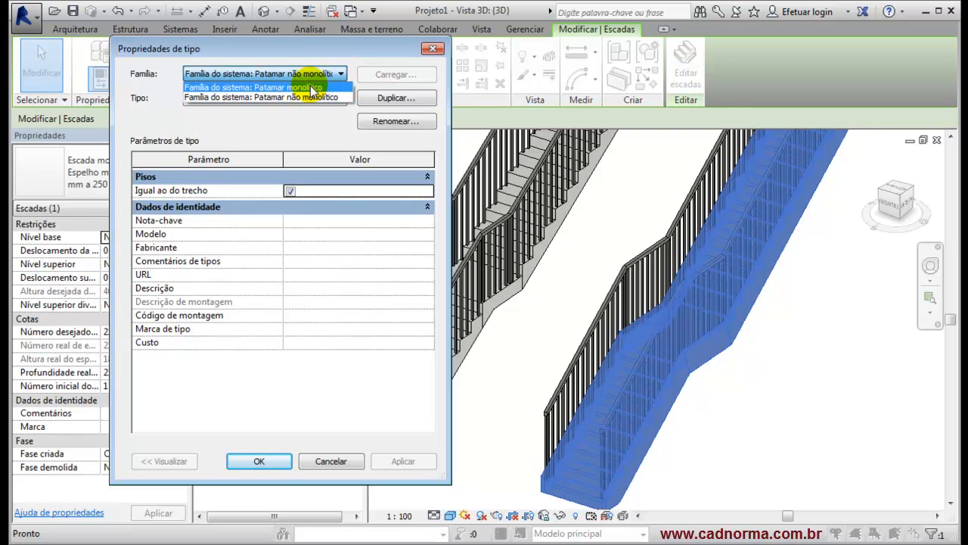
left_click(308, 87)
left_click(341, 99)
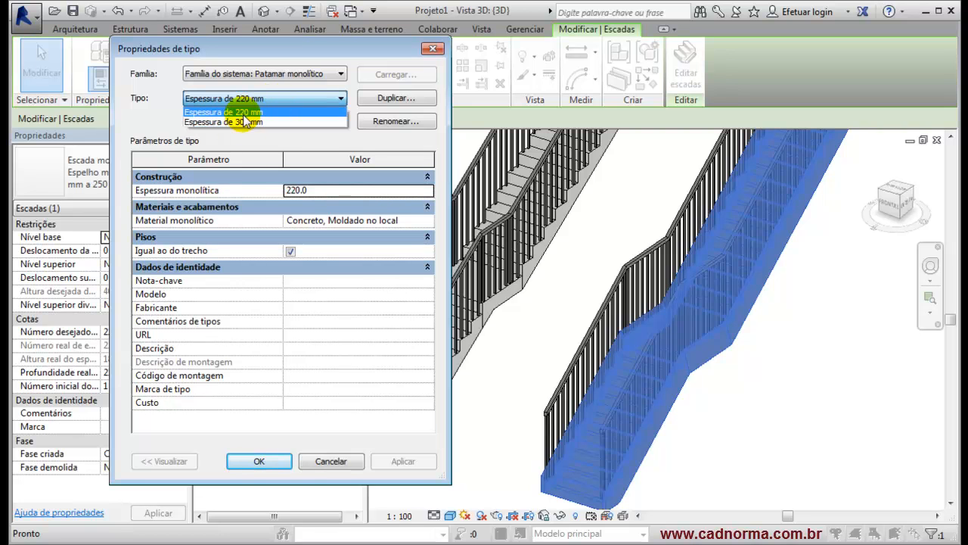
left_click(214, 112)
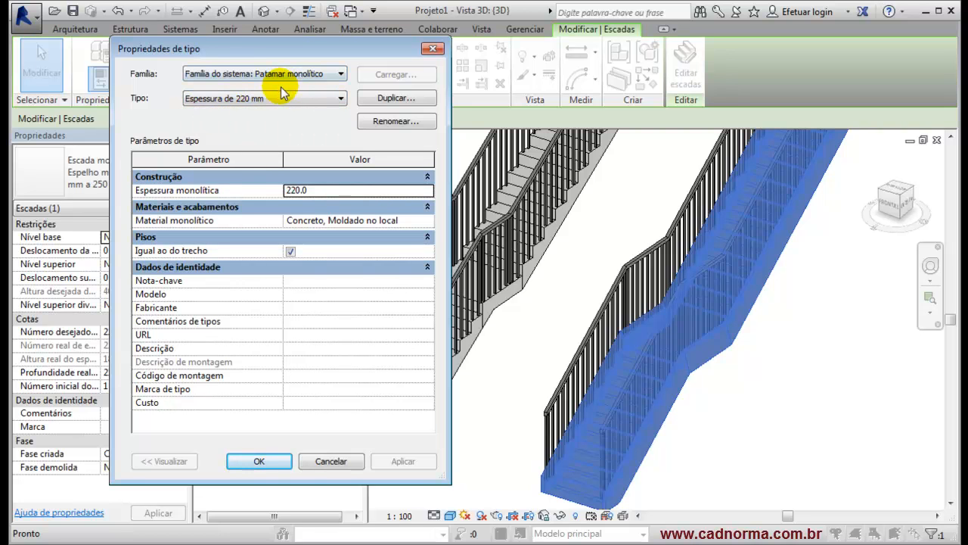
left_click(259, 461)
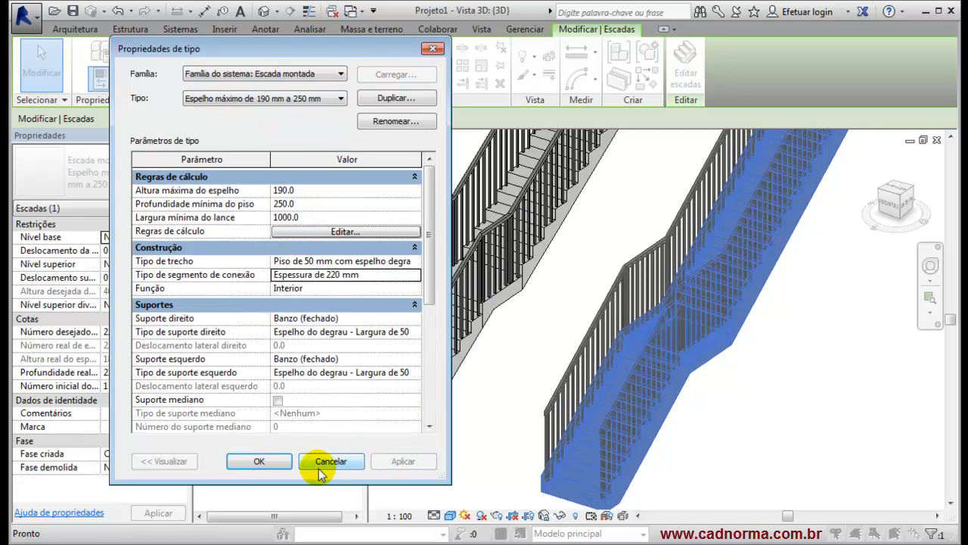
left_click(258, 461)
left_click(718, 381)
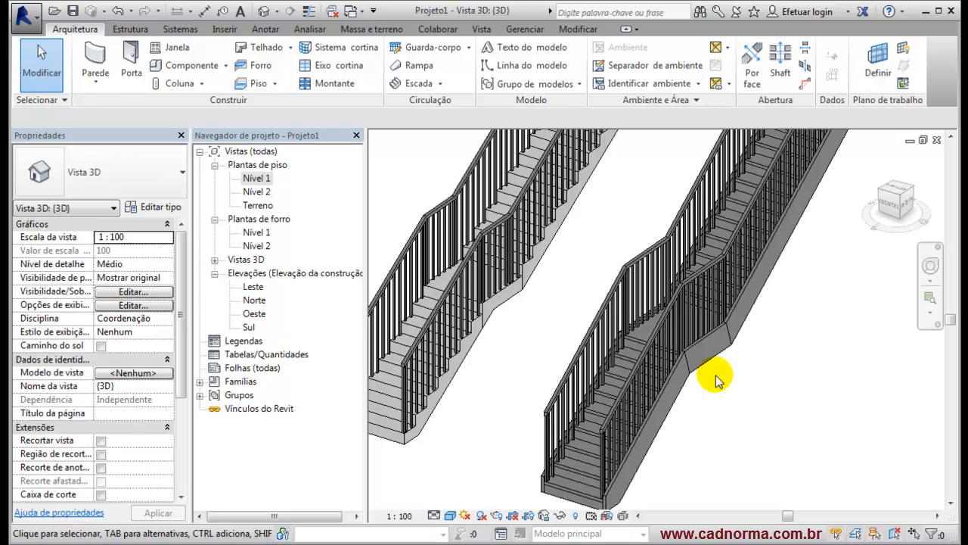
Step: Examine the assembled staircase's landing from underneath and up close, and return to an overall view of both staircases
middle_click_drag(709, 389, 707, 327, "shift")
left_click(731, 306)
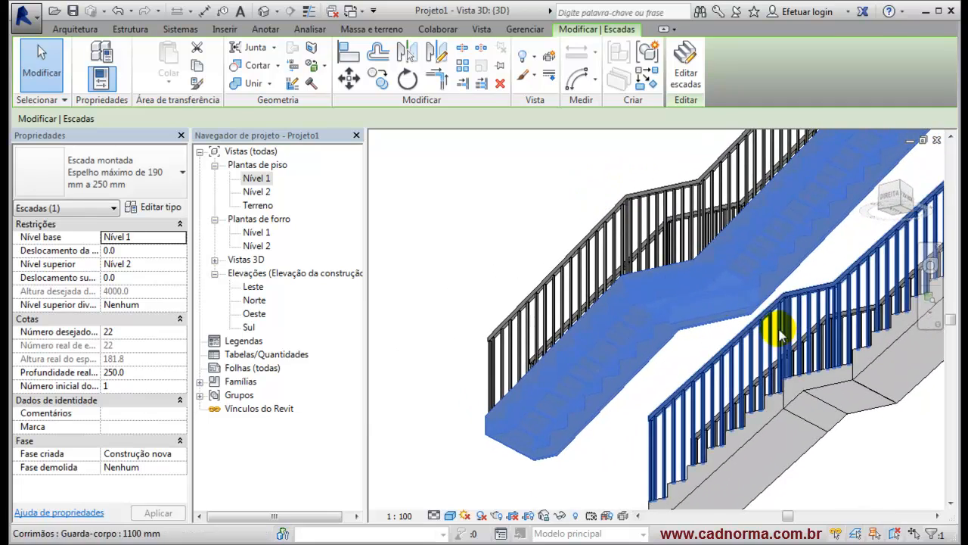
scroll(811, 272, "up", 1)
left_click(661, 352)
scroll(661, 352, "up", 1)
scroll(700, 336, "up", 1)
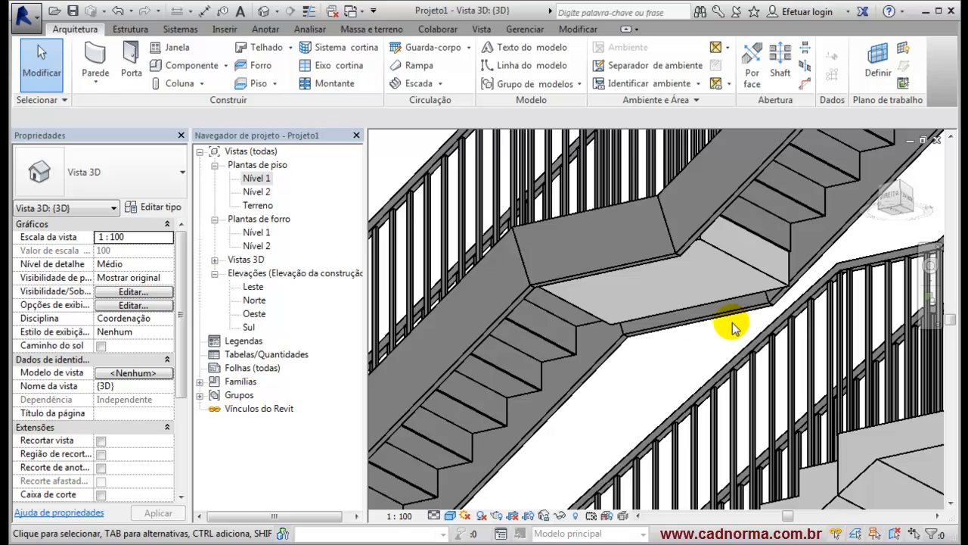
scroll(674, 313, "down", 5)
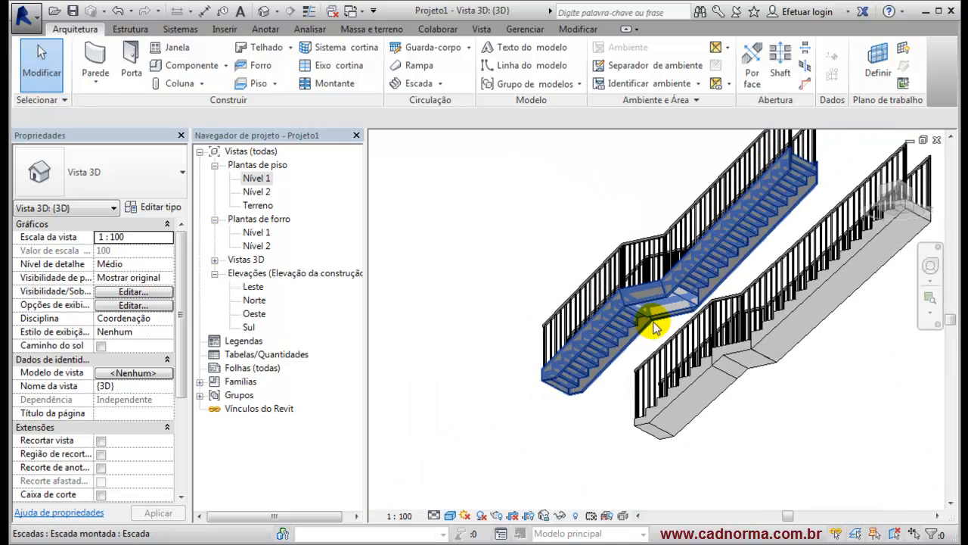
middle_click_drag(652, 323, 699, 420, "shift")
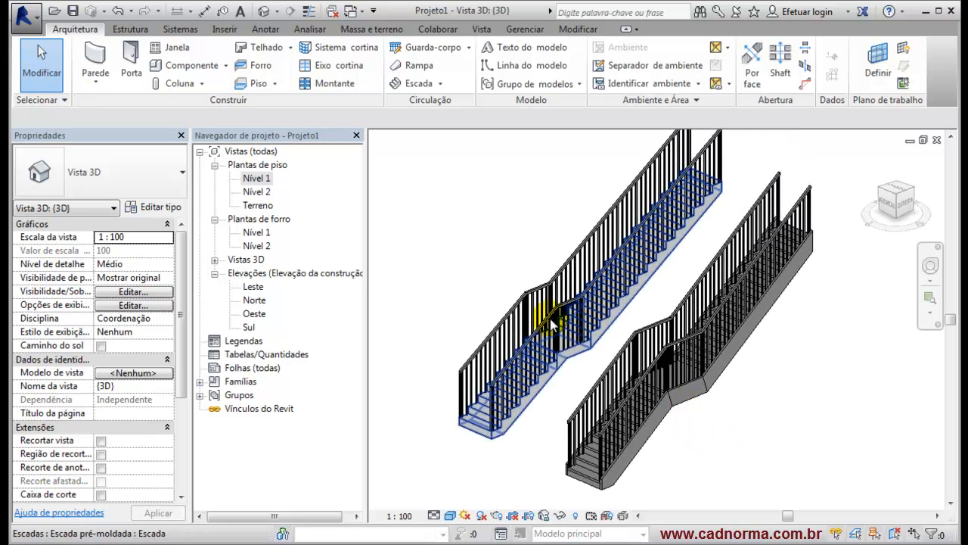
Step: Start a component-based stair to review the available cast-in-place, assembled and precast types, and cancel it
left_click(423, 84)
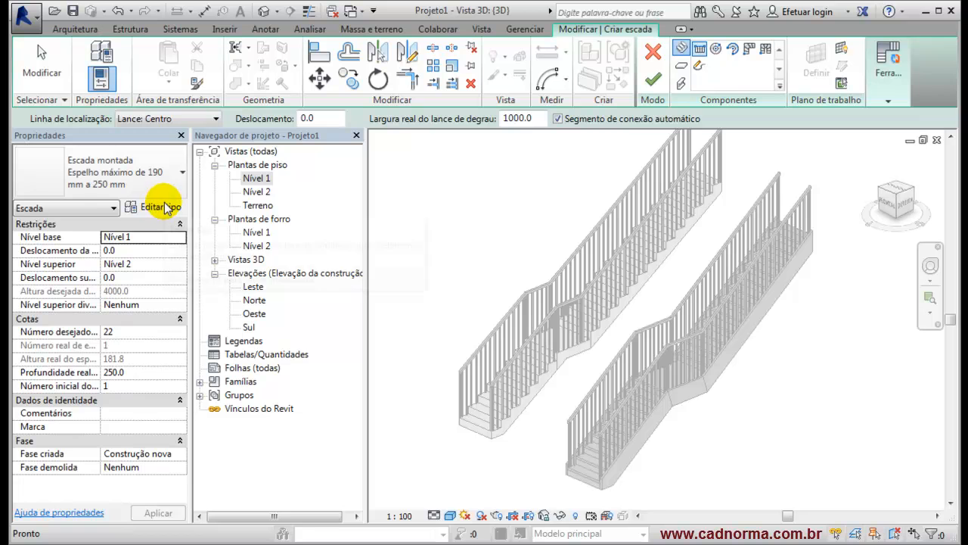
left_click(181, 172)
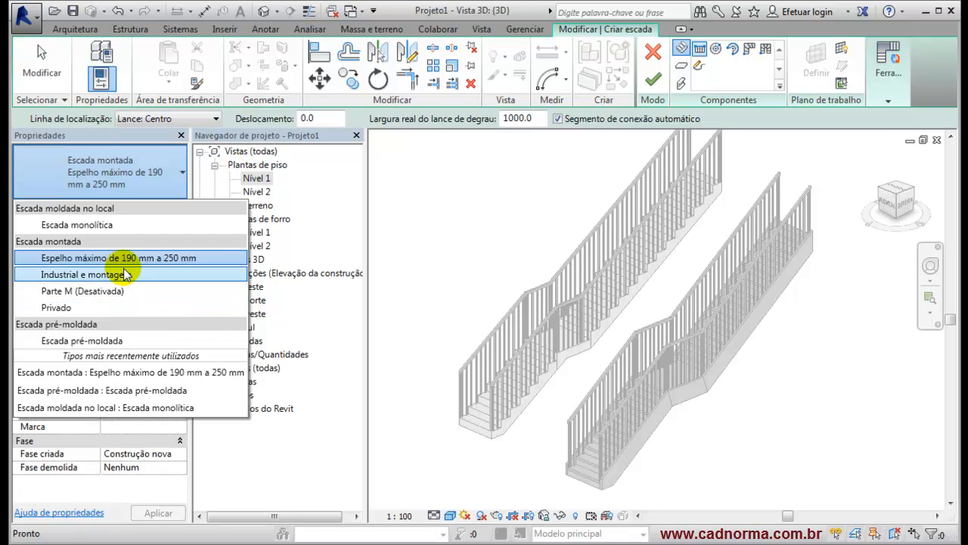
left_click(399, 282)
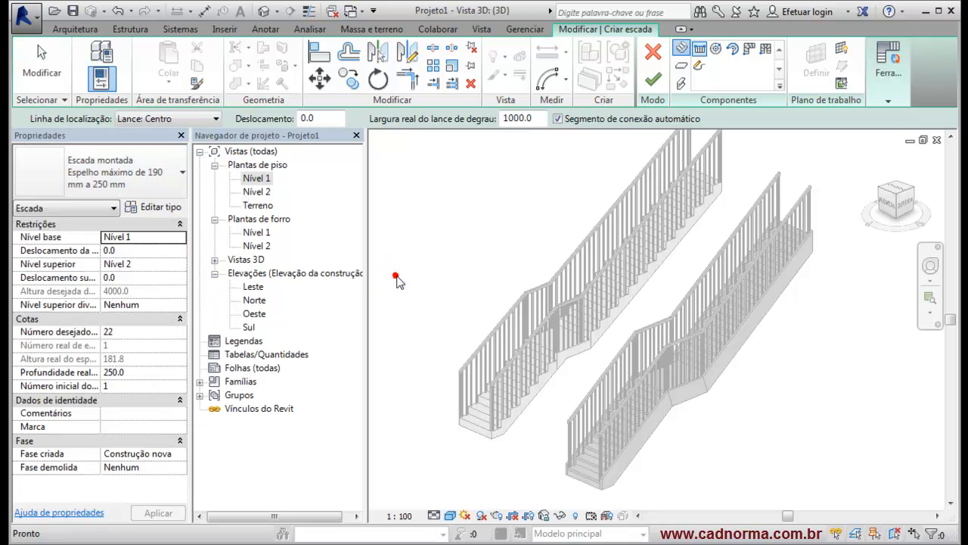
left_click(654, 54)
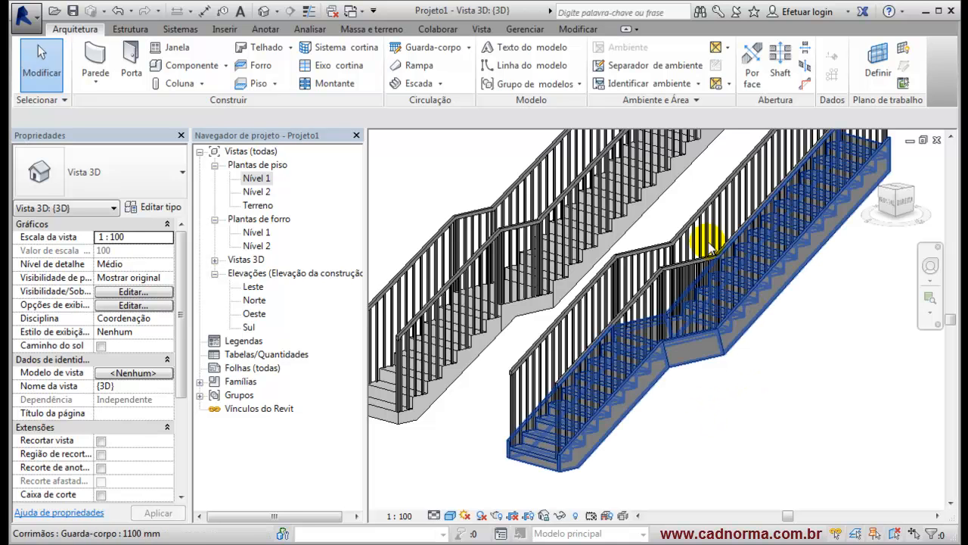
Step: Expand the Escadas families in the project, list the Banzo and Escada types, and inspect the Escada family's Escada monolítica type
left_click(199, 386)
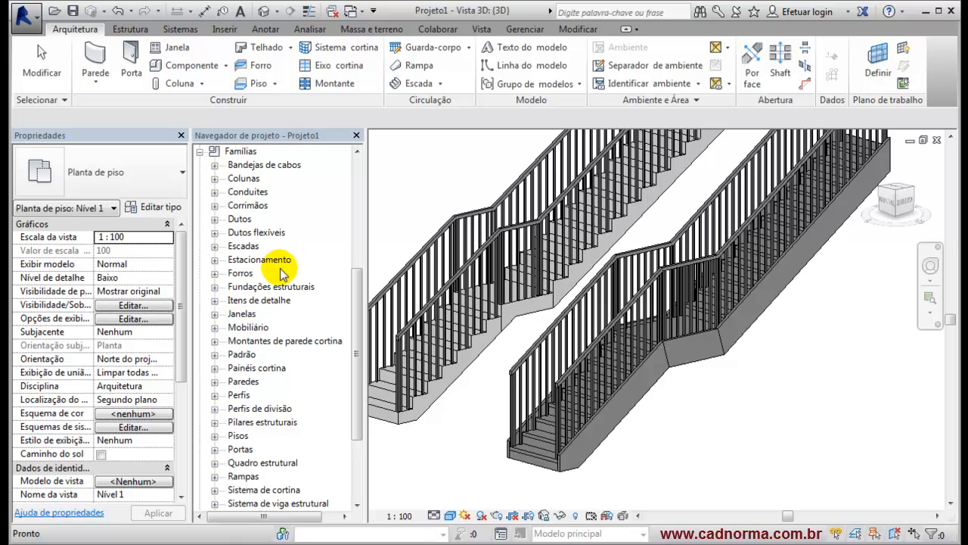
left_click(215, 247)
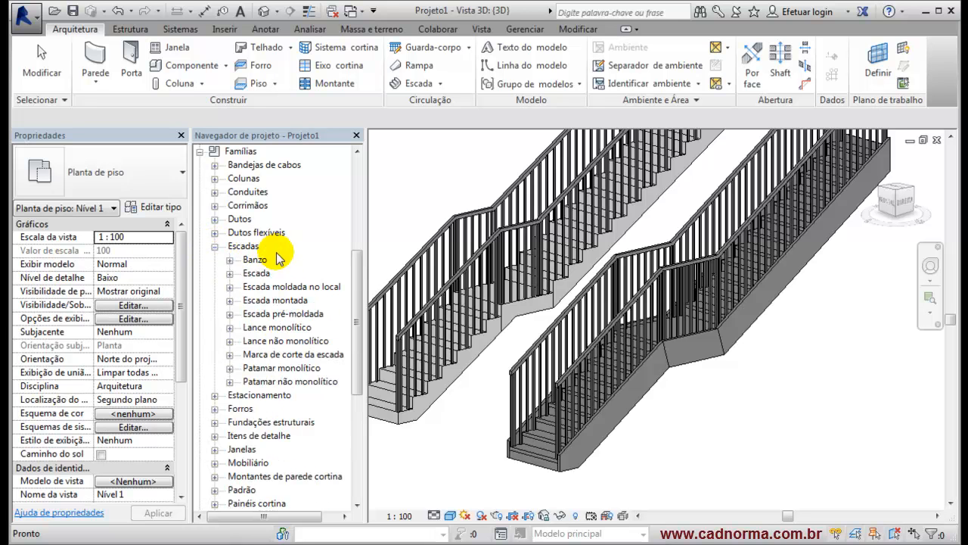
left_click(229, 260)
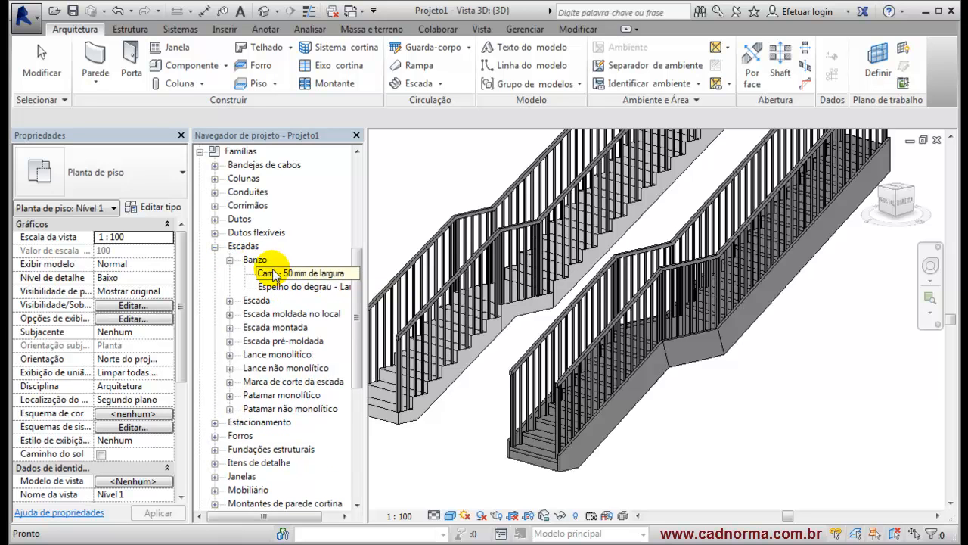
left_click(229, 301)
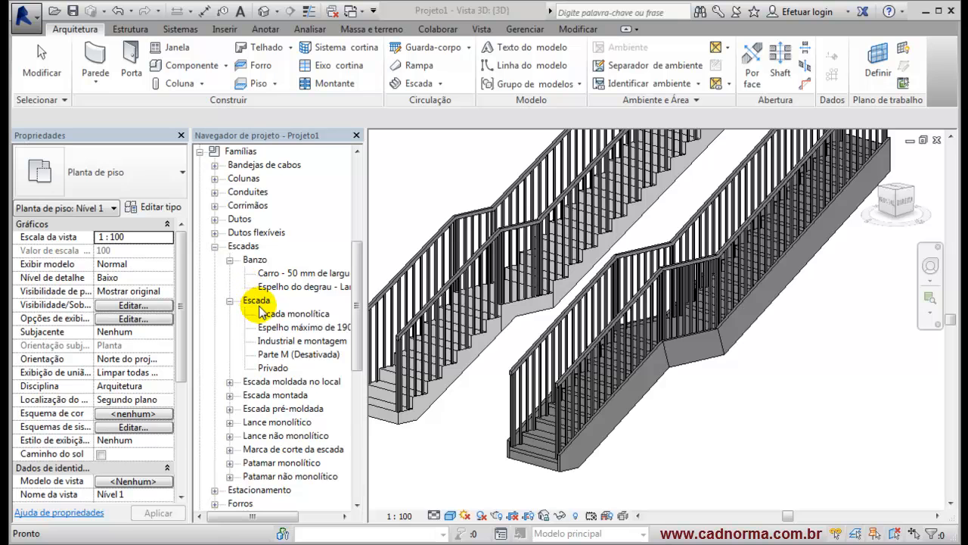
left_click(279, 315)
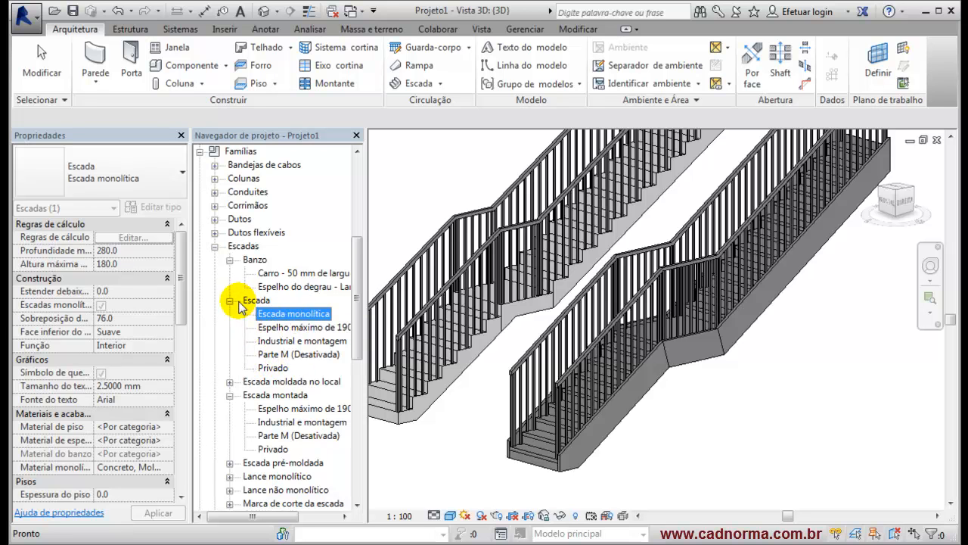
Step: Start a stair by sketch to review which Escada types it offers, and leave the sketch without drawing
left_click(440, 83)
left_click(443, 138)
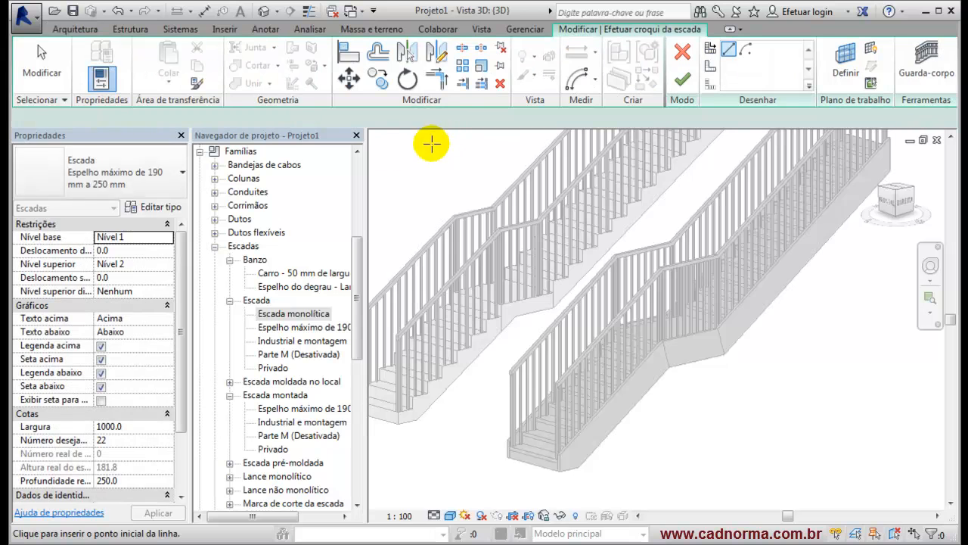
left_click(177, 184)
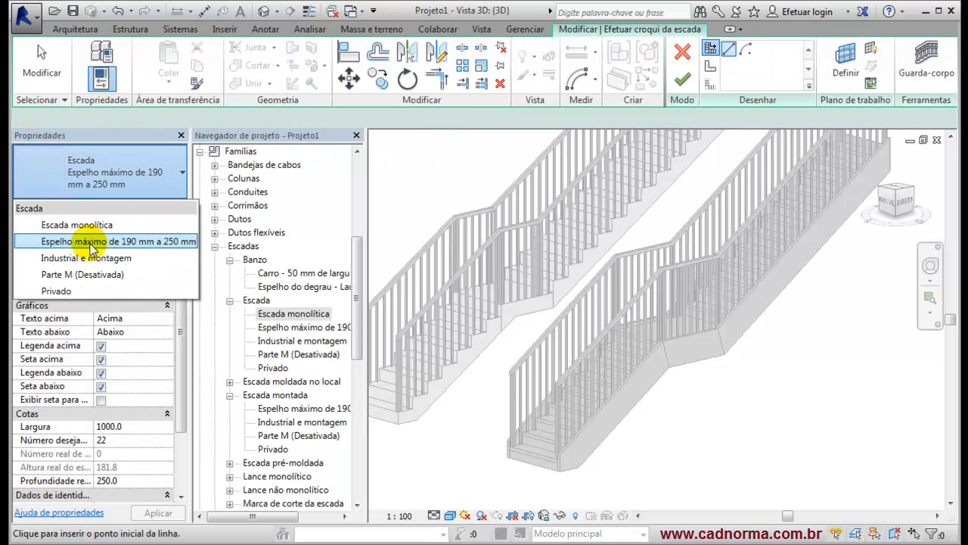
left_click(178, 173)
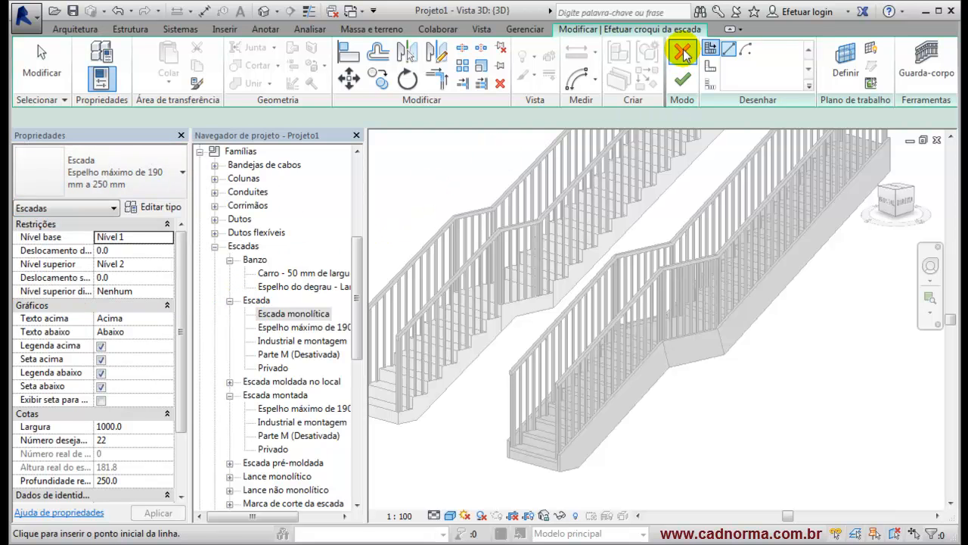
left_click(682, 79)
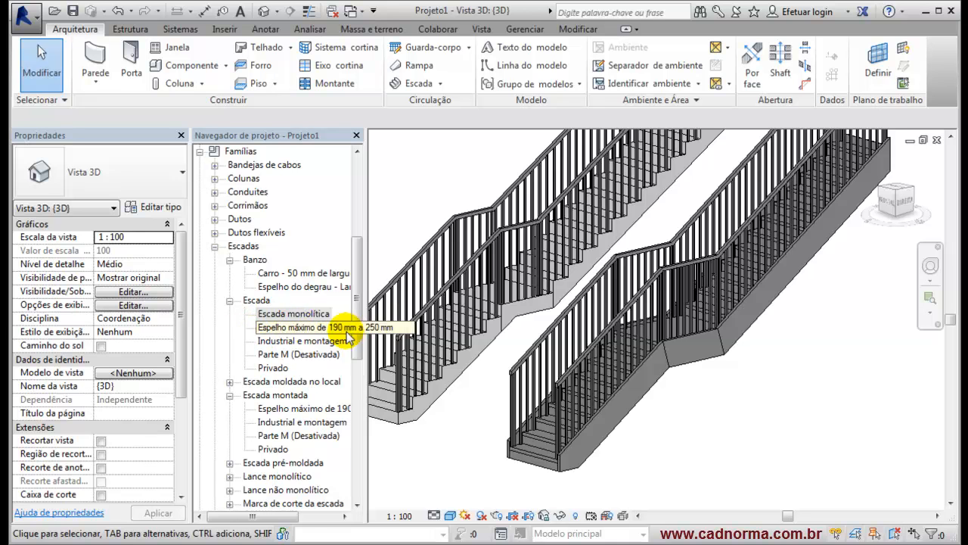
Step: Review the type properties of Escada monolítica in the Escada moldada no local family and close them without changes
left_click_drag(356, 326, 357, 349)
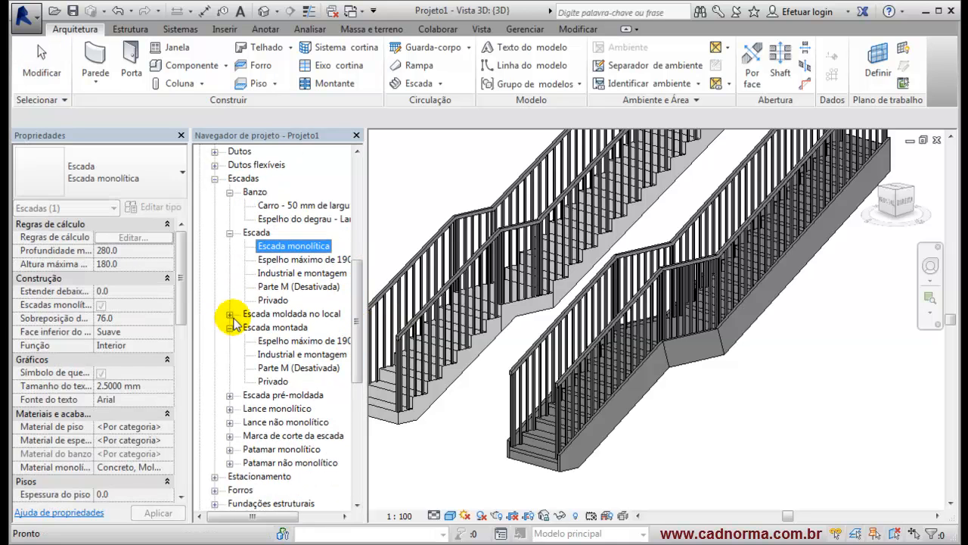
left_click(230, 315)
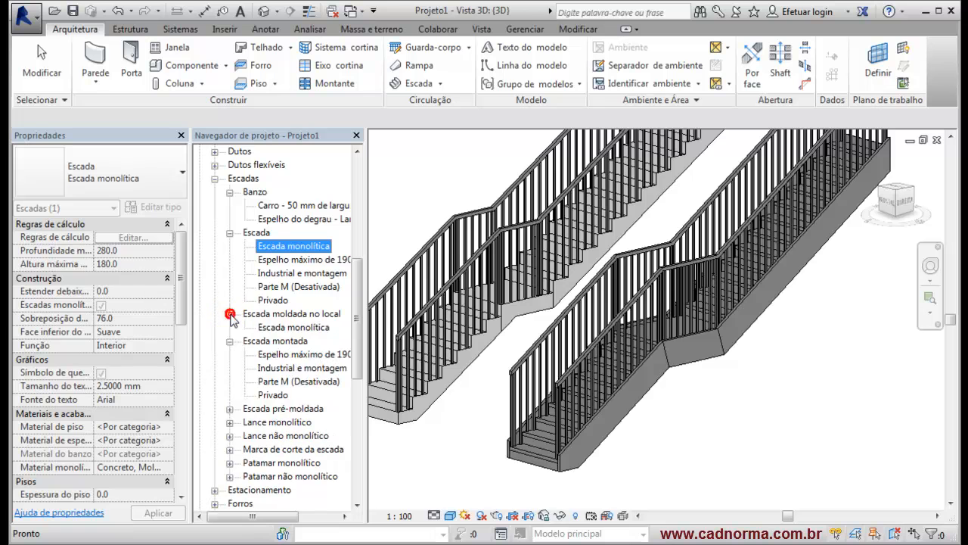
left_click(282, 328)
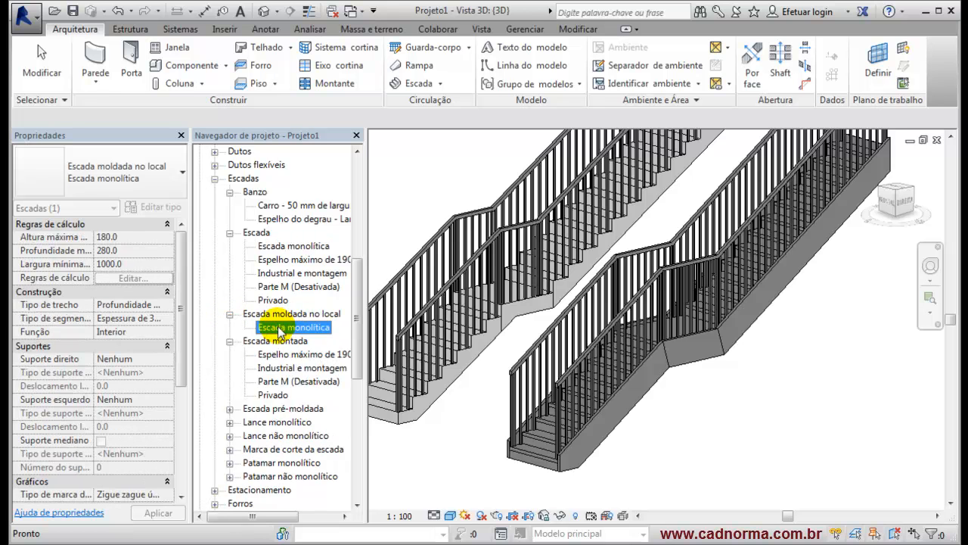
double_click(280, 328)
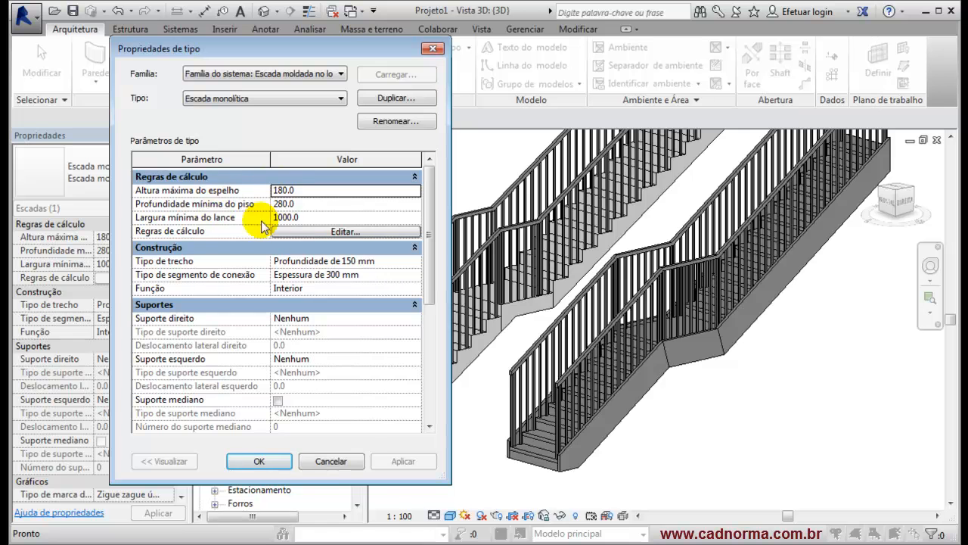
left_click_drag(357, 42, 681, 80)
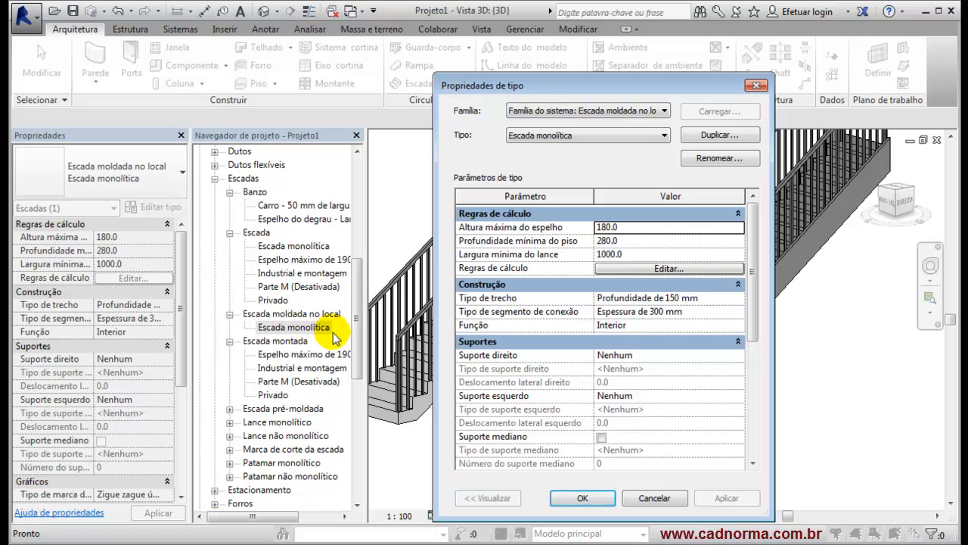
left_click(654, 498)
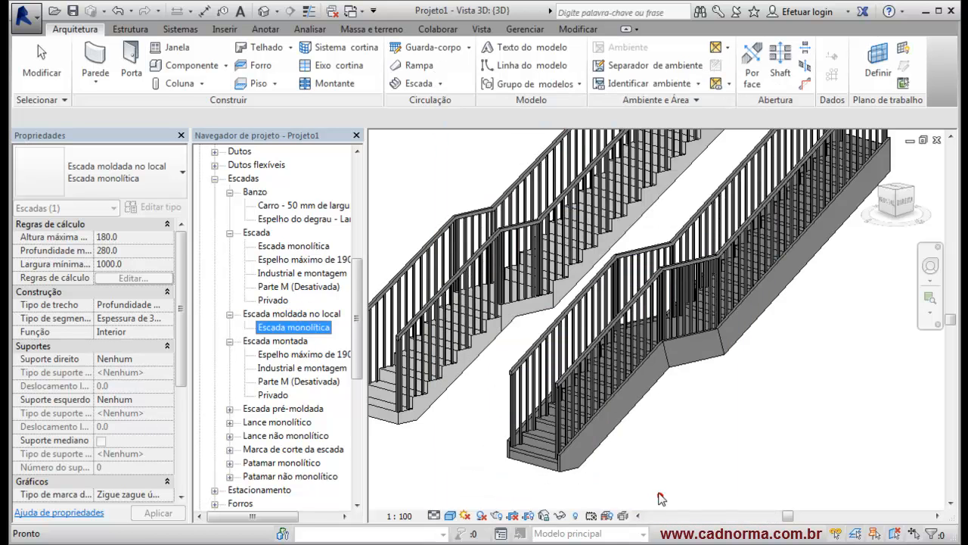
Step: Inspect each type of the Escada family in turn, from Escada monolítica to Privado
left_click(256, 232)
left_click(292, 247)
left_click(293, 259)
left_click(291, 273)
left_click(285, 287)
left_click(282, 301)
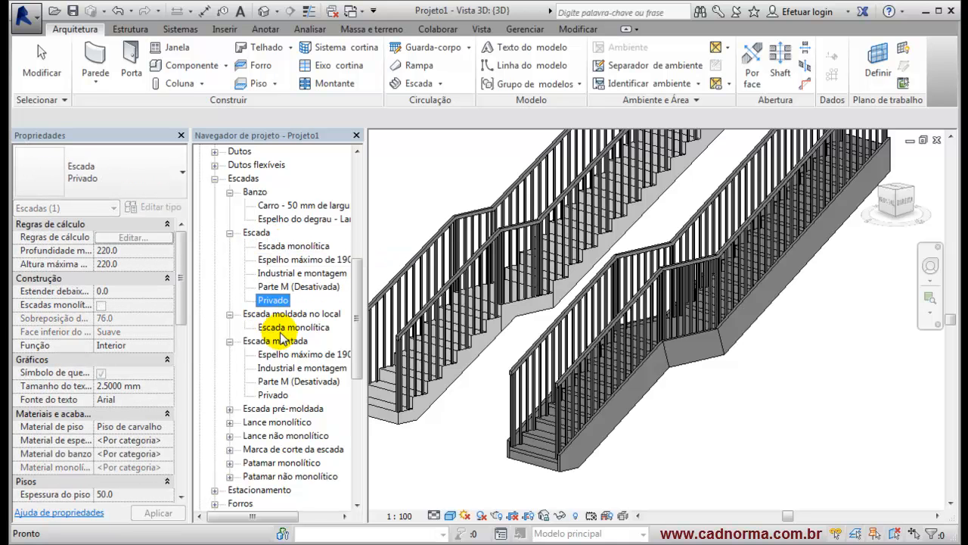
Step: Inspect the types of the Escada moldada no local, Escada montada and Escada pré-moldada families one by one
left_click(286, 328)
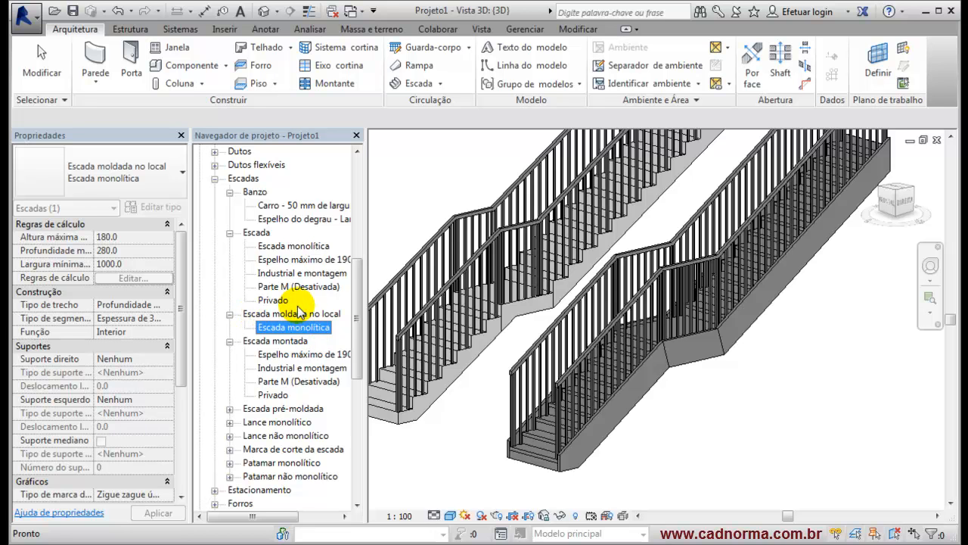
left_click(261, 356)
left_click(264, 368)
left_click(275, 382)
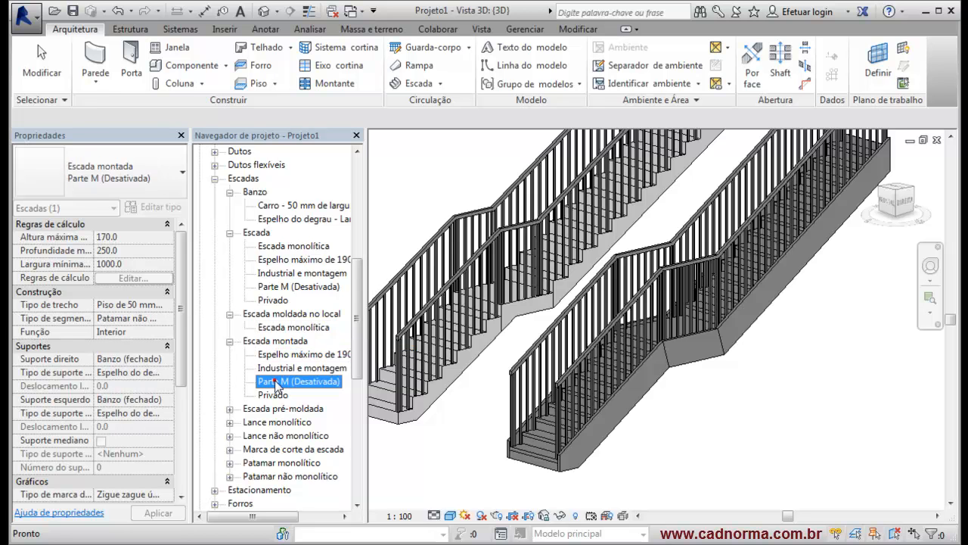
left_click(272, 395)
left_click(229, 408)
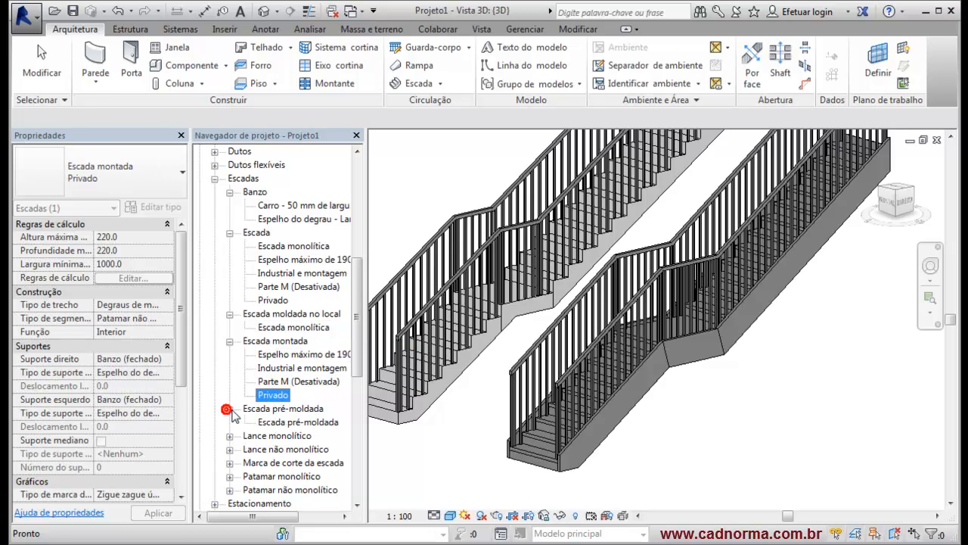
left_click(292, 422)
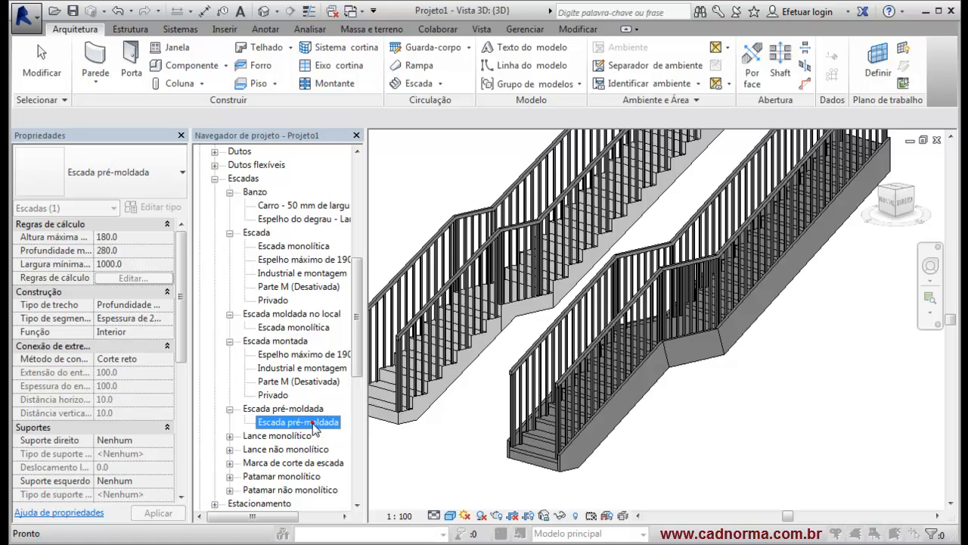
Step: Try the Entalhe connection method in Escada pré-moldada's type properties, check its help illustration, and discard the change
double_click(313, 422)
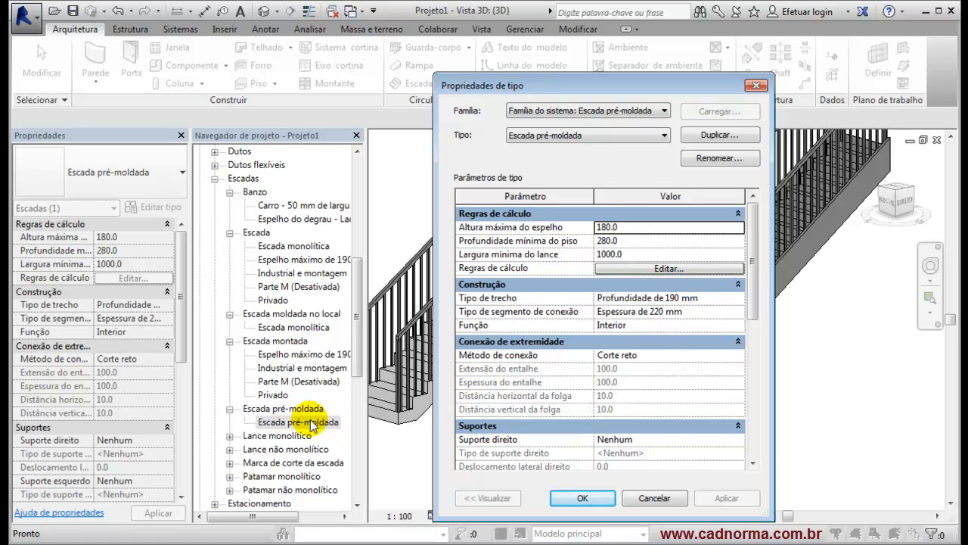
left_click(668, 355)
left_click(739, 355)
left_click(611, 382)
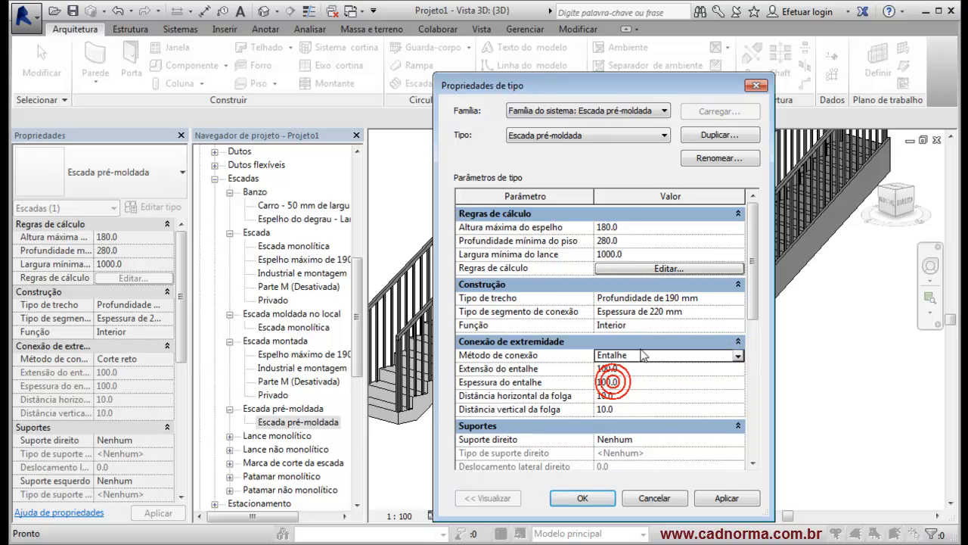
key("F1")
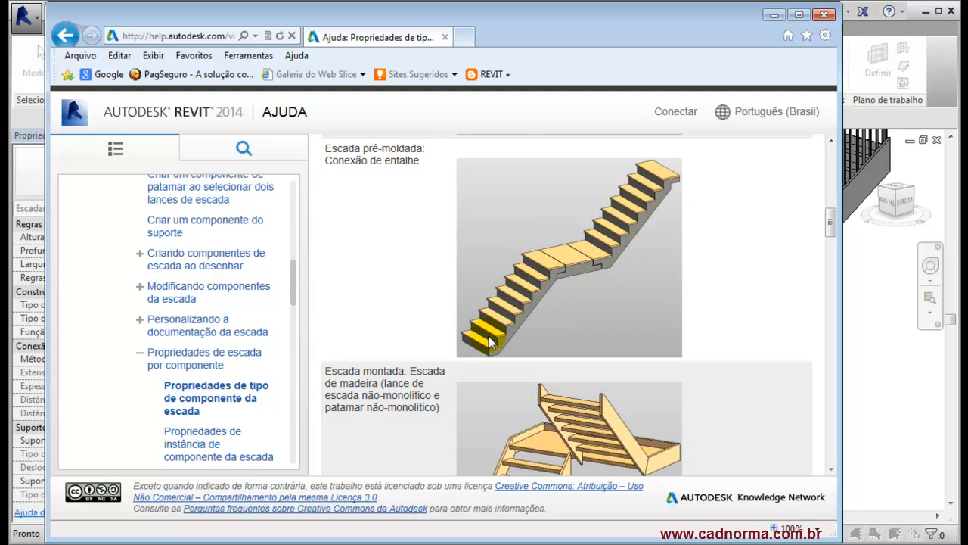
left_click(774, 15)
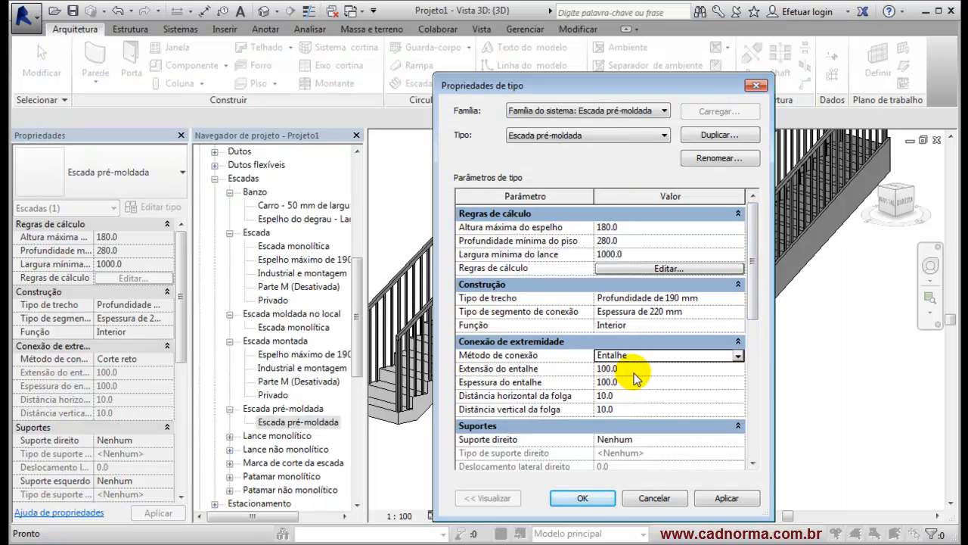
left_click(655, 498)
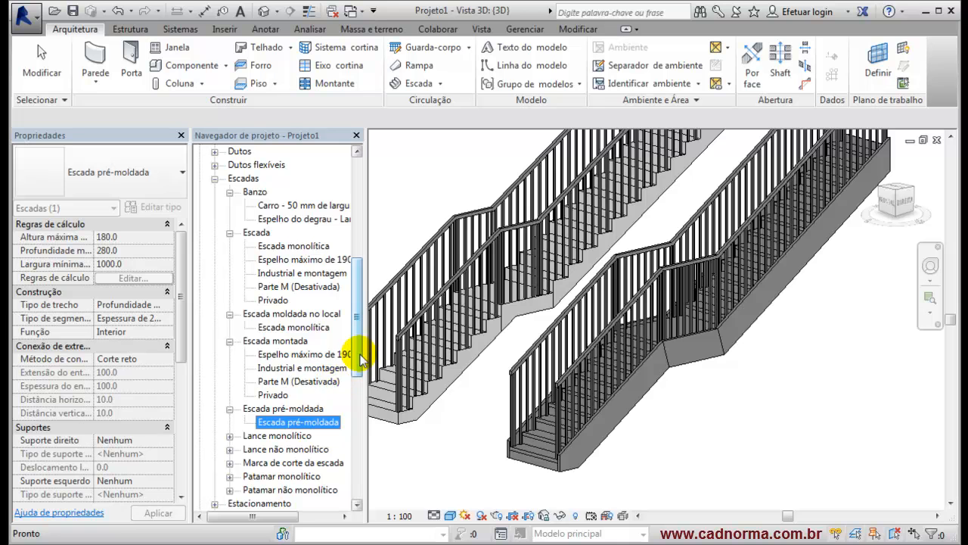
Step: Review the type properties of Escada montada's Espelho máximo de 190 mm a 250 mm, including Tipo de trecho, and close them without changes
scroll(359, 366, "down", 1)
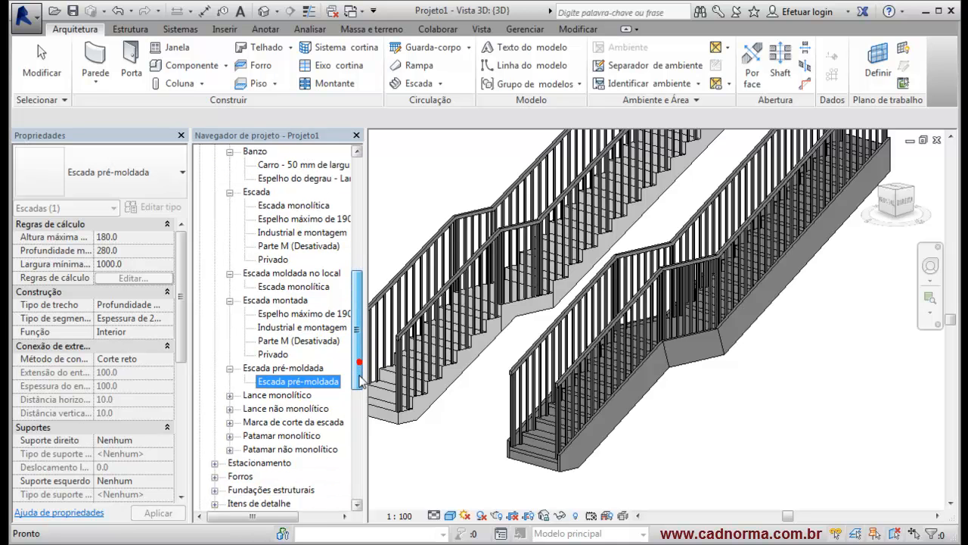
left_click(277, 316)
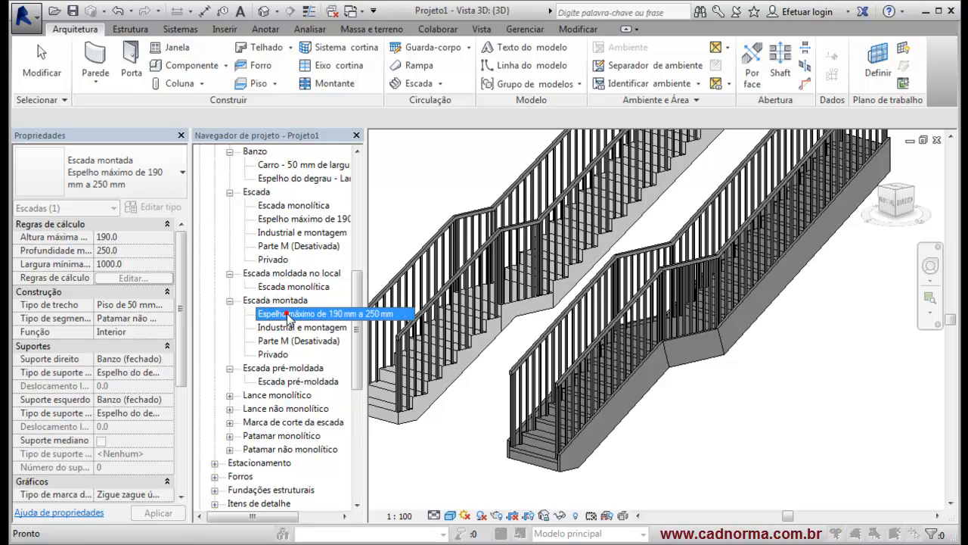
double_click(288, 319)
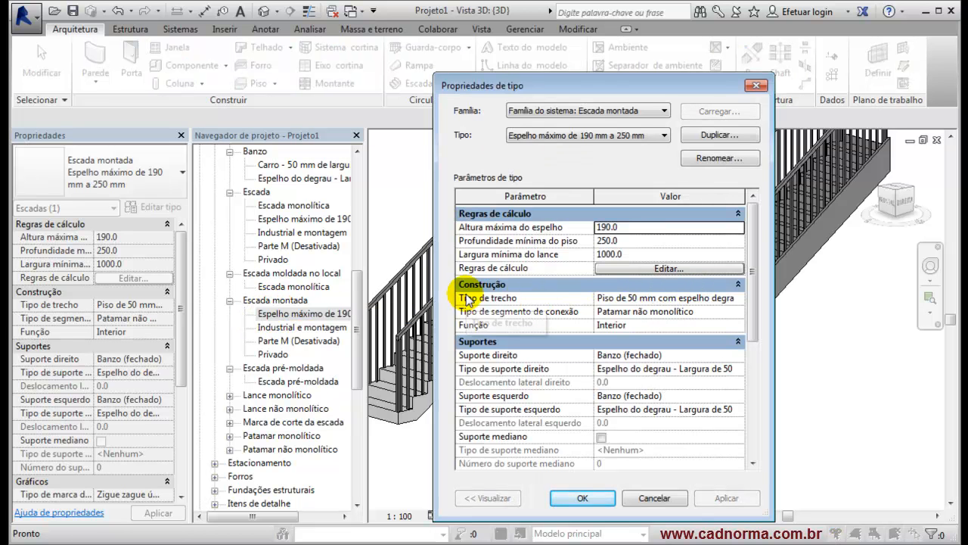
left_click(670, 301)
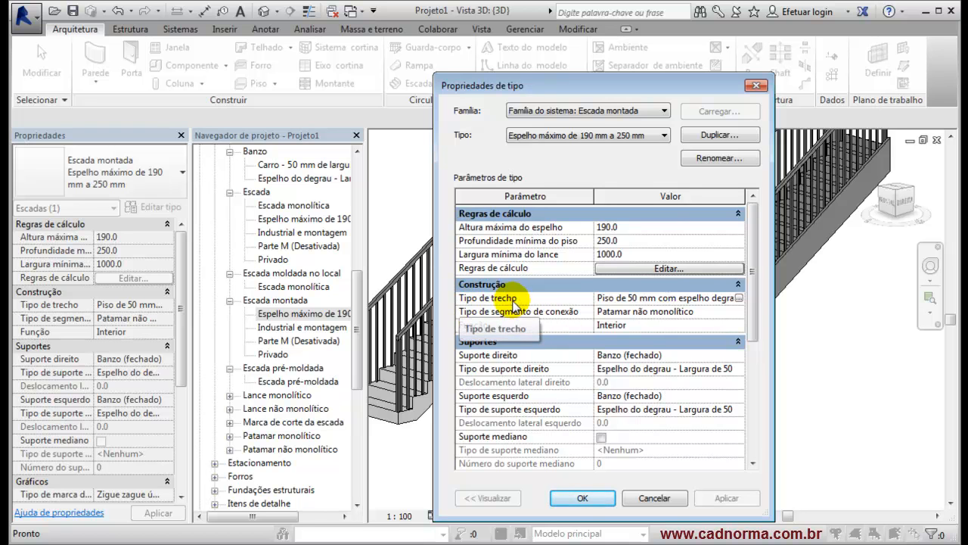
left_click(650, 497)
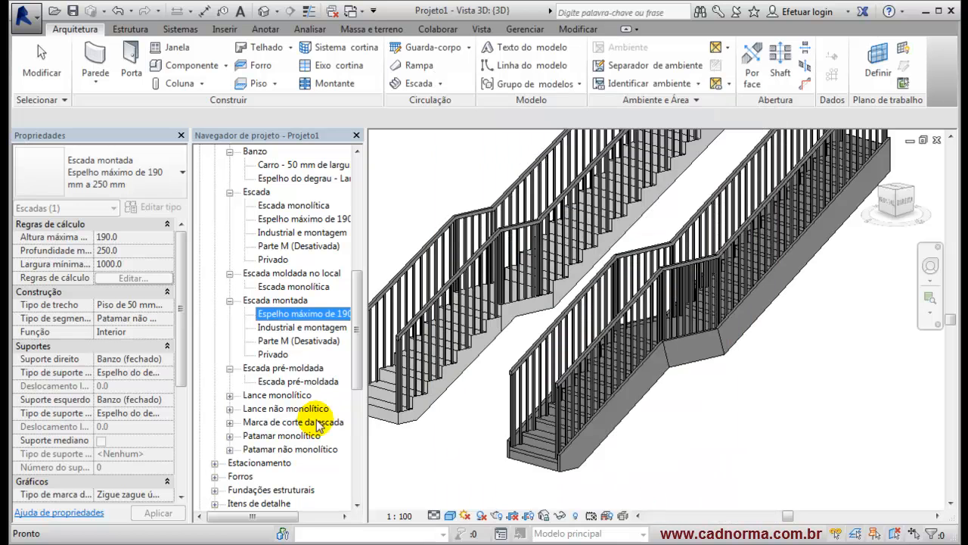
Step: Expand the Lance monolítico family and inspect its Profundidade de 150 mm and 190 mm types
left_click(229, 395)
scroll(356, 371, "down", 3)
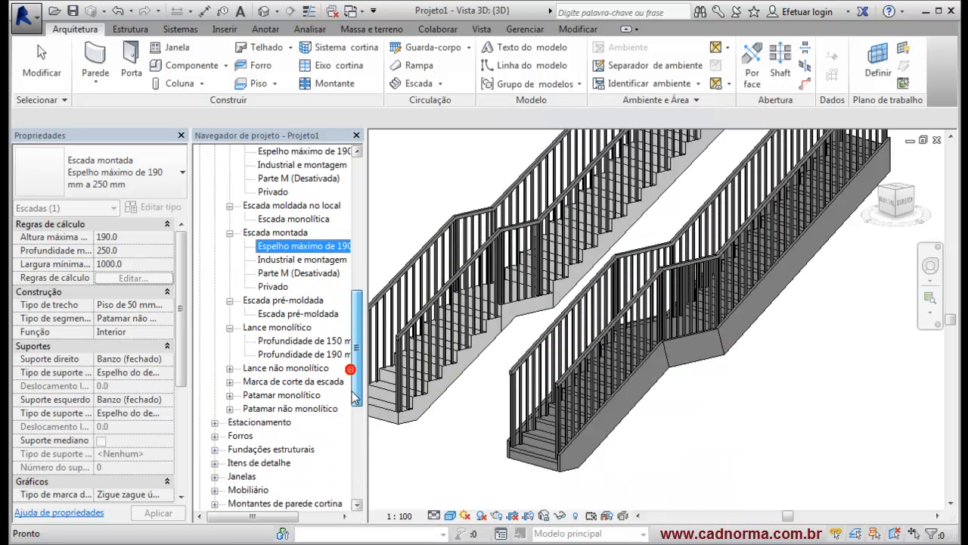
left_click(303, 327)
left_click(303, 340)
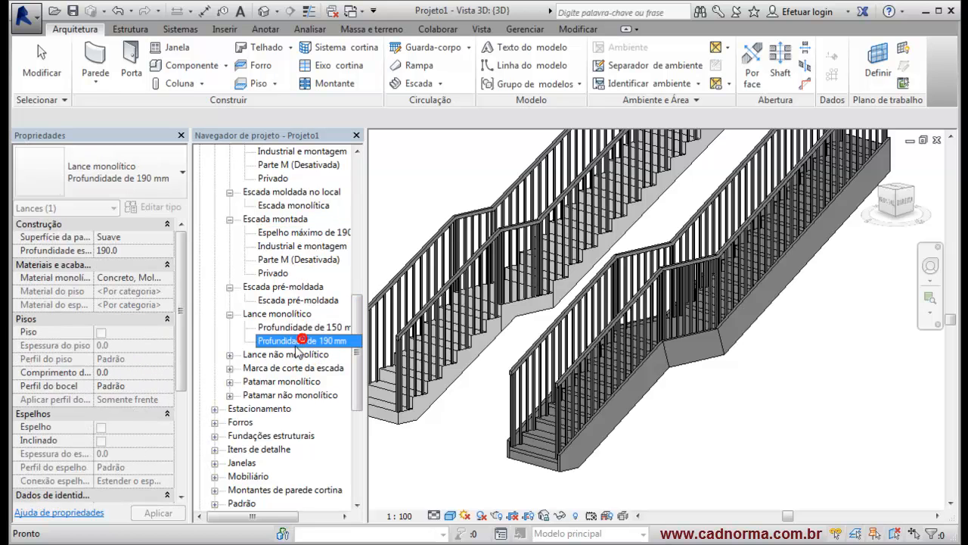
Step: Expand the Lance não monolítico family, inspect its types, and view the wooden-step type's properties without changing them
left_click(229, 355)
left_click(282, 368)
left_click(278, 380)
double_click(278, 370)
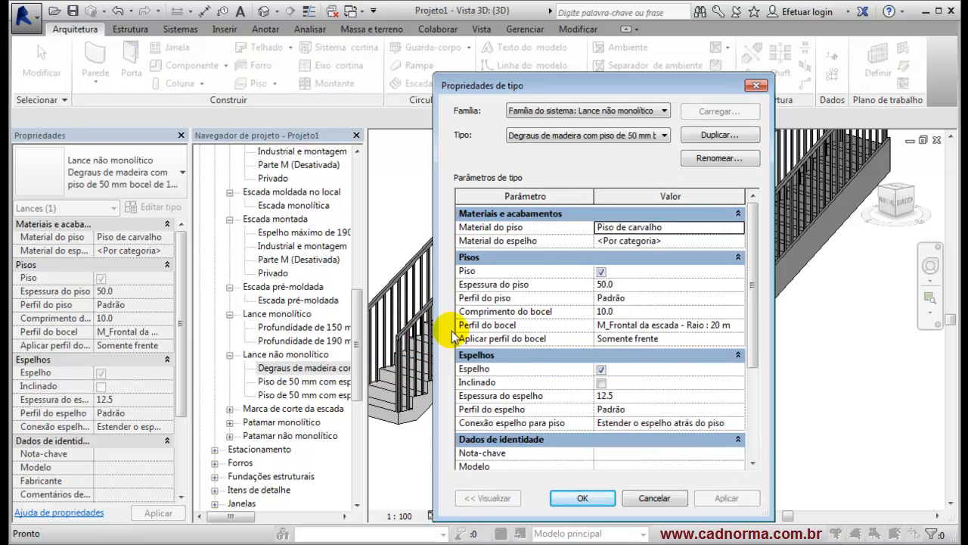
left_click(648, 498)
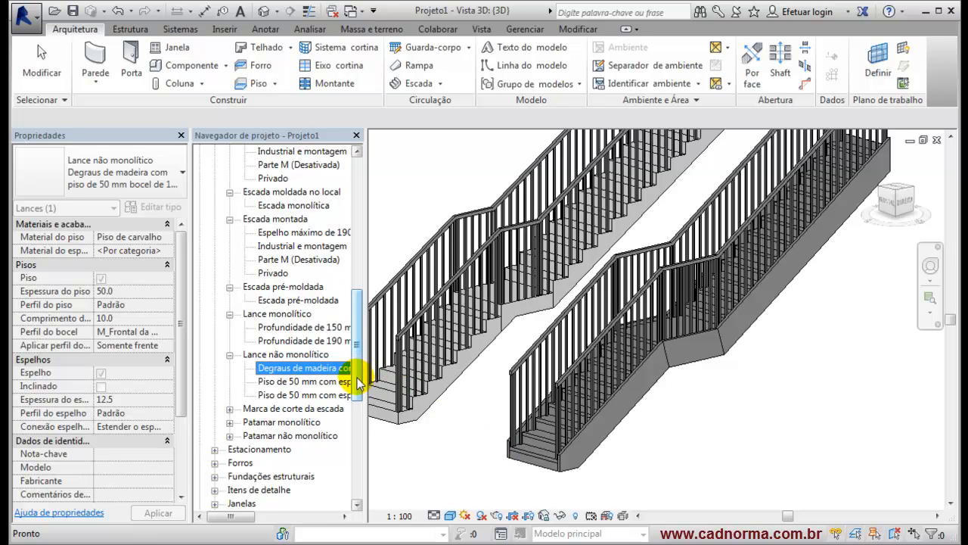
Step: Reopen the wooden-step run type's properties, examine its tread, nosing and riser parameters, and close without changes
double_click(266, 374)
scroll(754, 263, "up", 1)
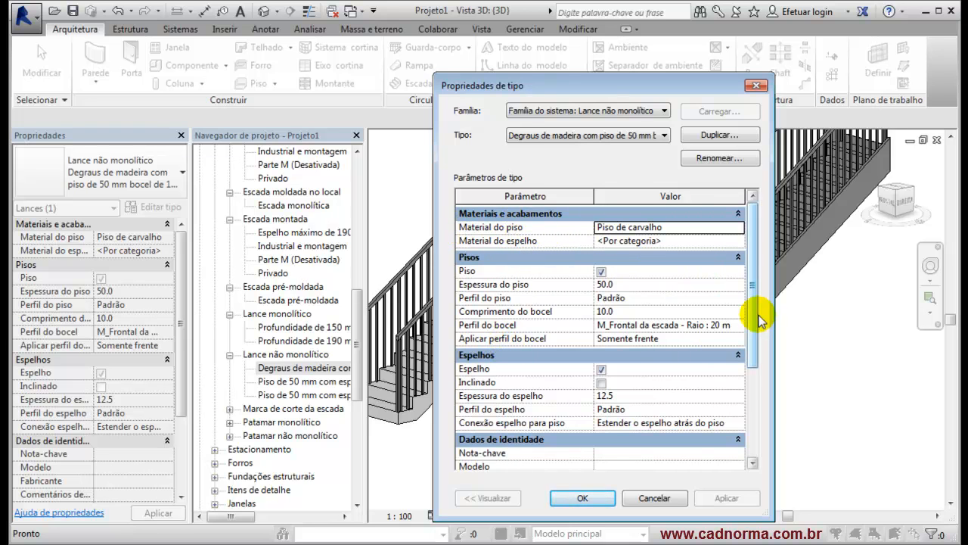
mouse_move(754, 322)
left_mouse_down()
mouse_move(761, 381)
mouse_move(743, 335)
mouse_move(762, 318)
left_mouse_up()
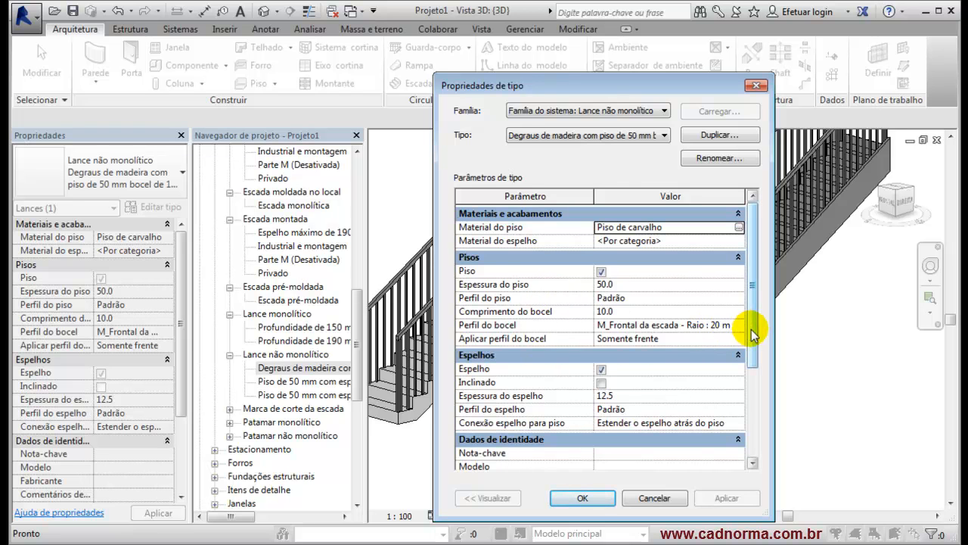
scroll(753, 333, "down", 3)
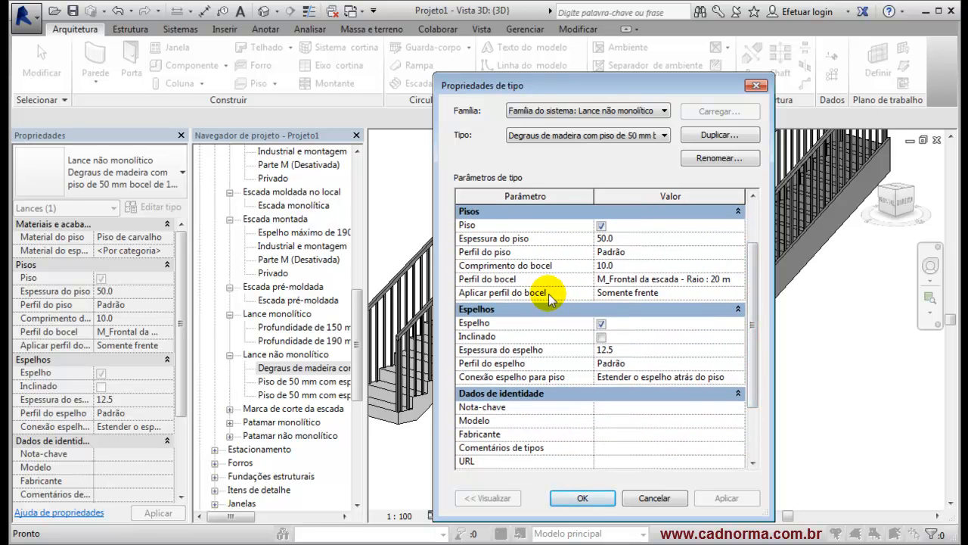
left_click(655, 498)
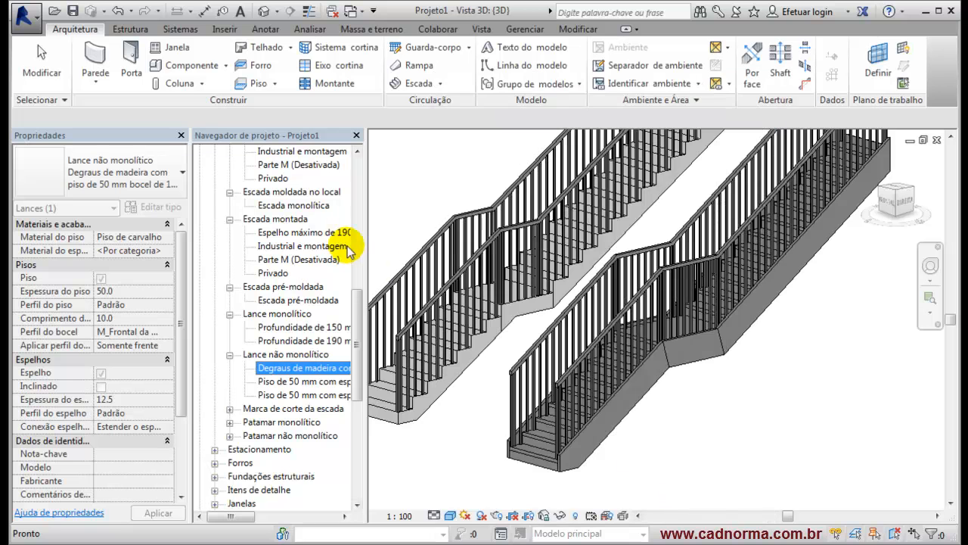
Step: Review the type properties of Banzo's Carro - 50 mm de largura and close them without changes
scroll(353, 306, "up", 4)
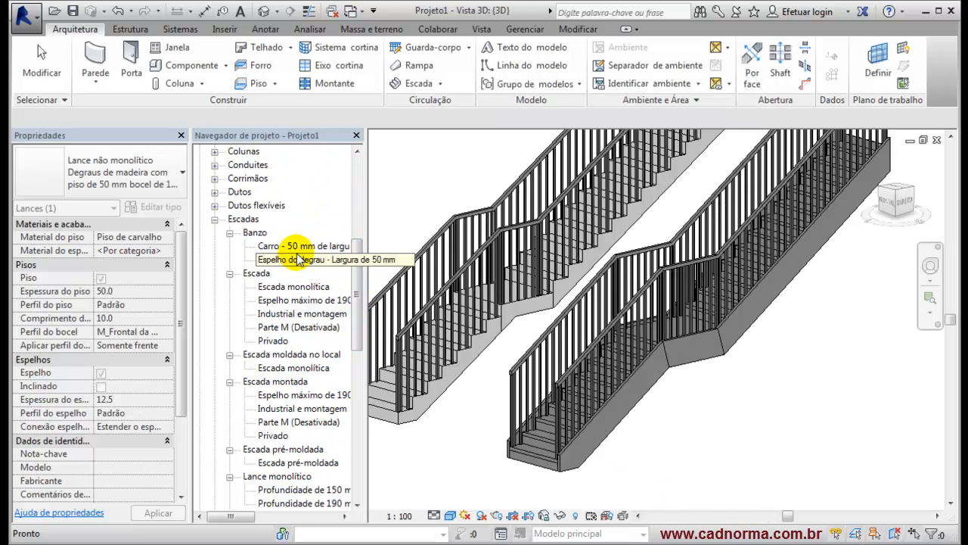
left_click(295, 247)
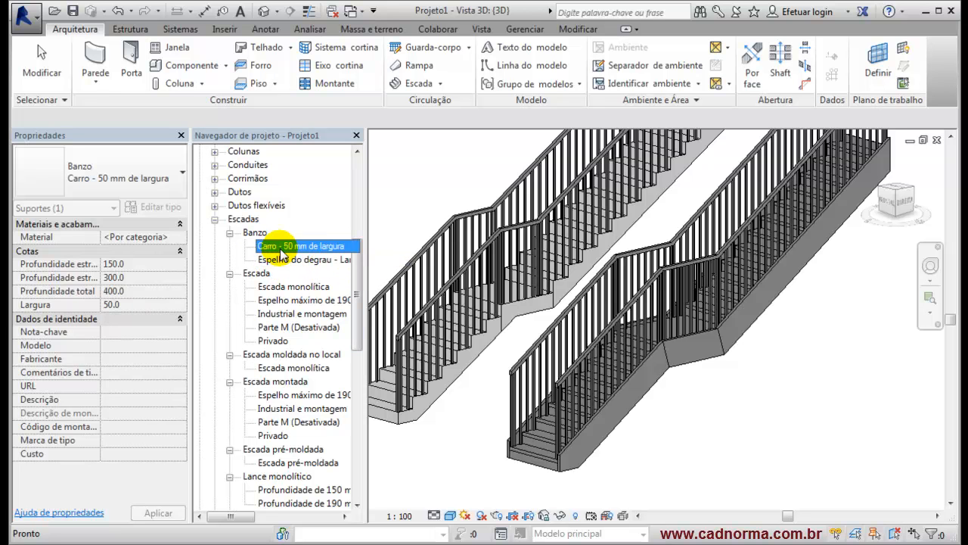
double_click(281, 249)
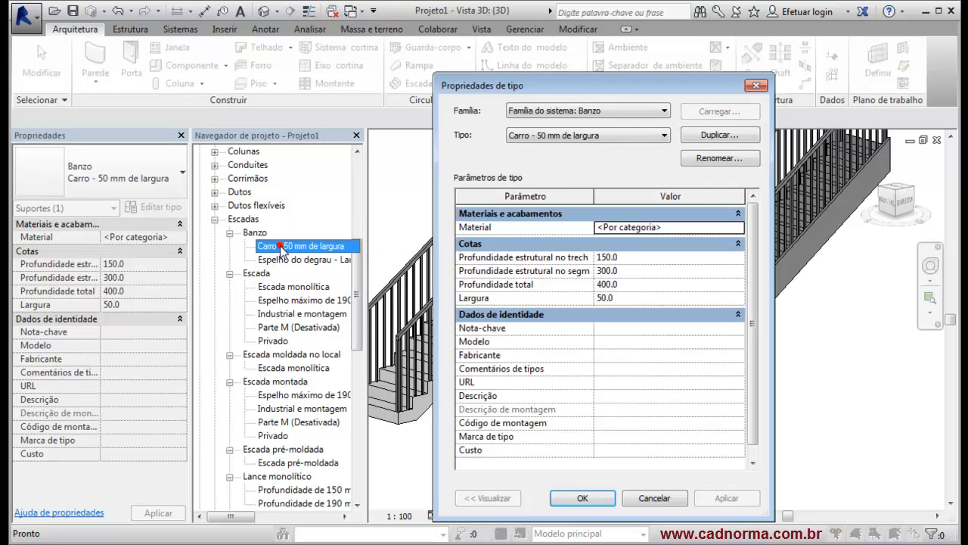
left_click(655, 497)
Step: Expand the Patamar monolítico and Patamar não monolítico families to list their landing types
left_click_drag(364, 309, 363, 356)
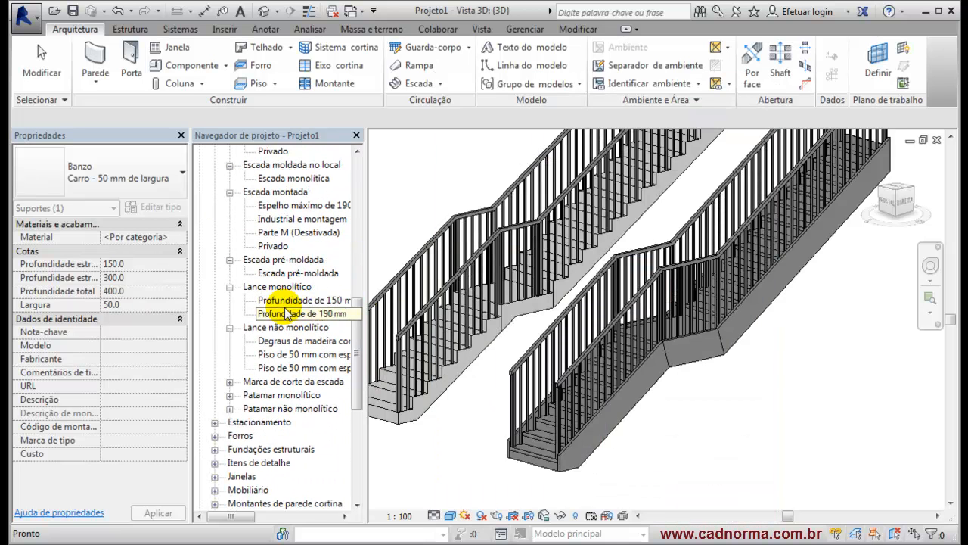
left_click(230, 395)
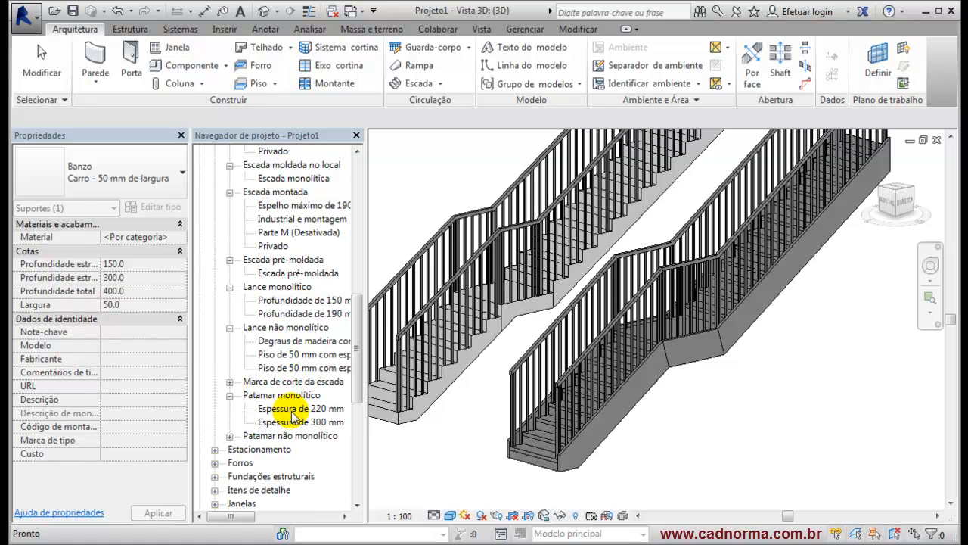
left_click(230, 436)
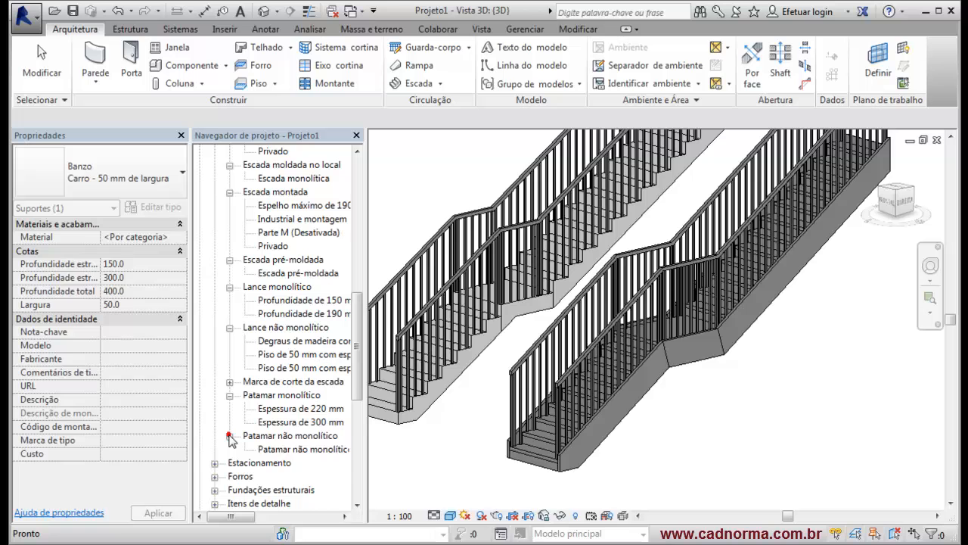
Step: Try disabling Igual ao do trecho for Patamar não monolítico, examine its tread thickness and nosing length, and discard the change
double_click(302, 449)
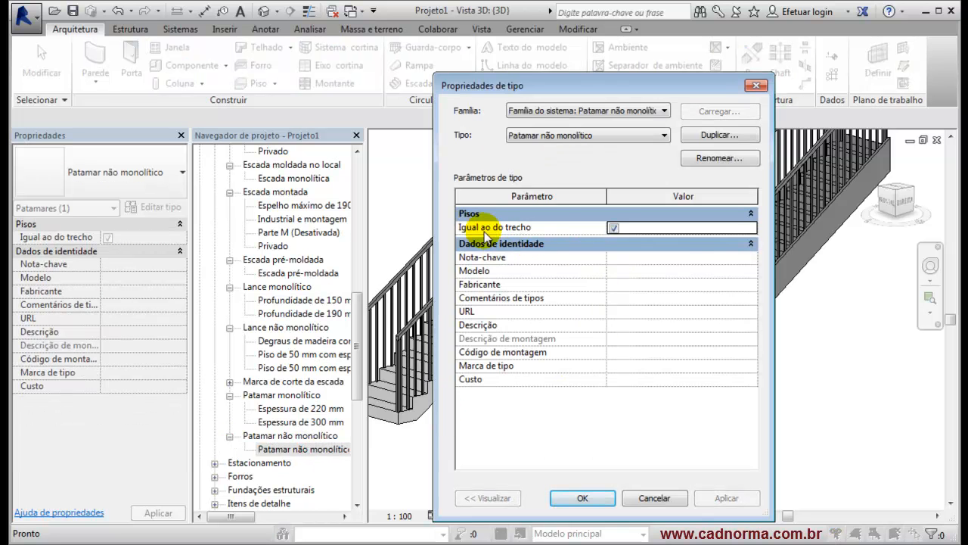
left_click(613, 228)
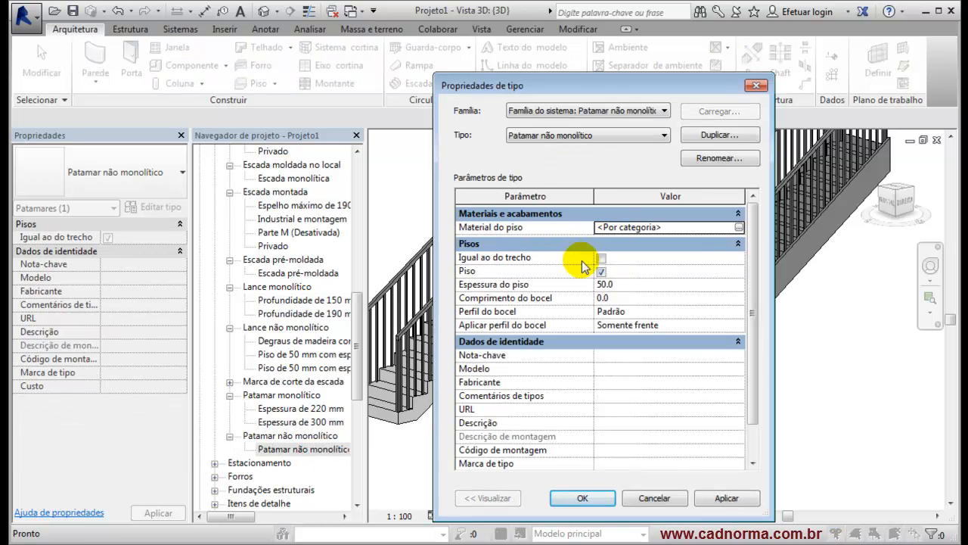
left_click(644, 286)
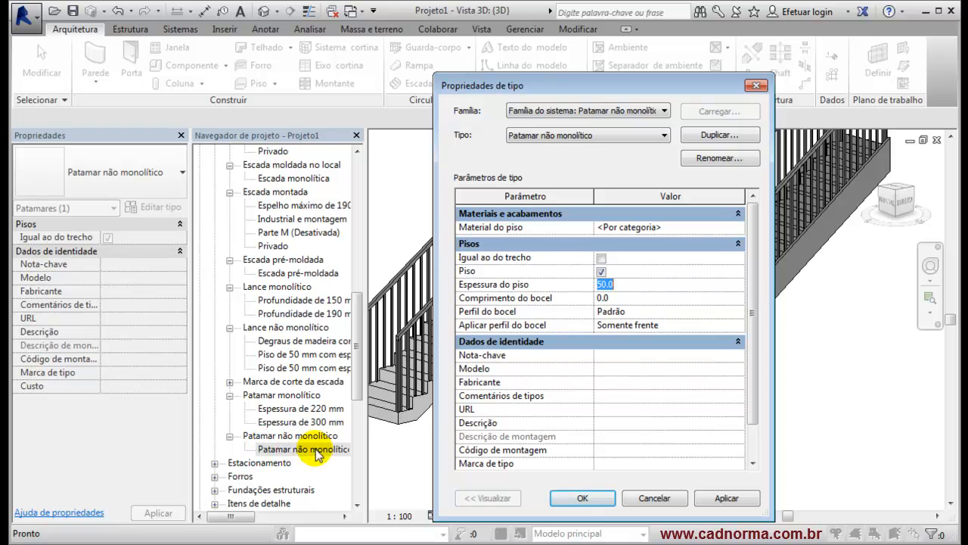
left_click(634, 297)
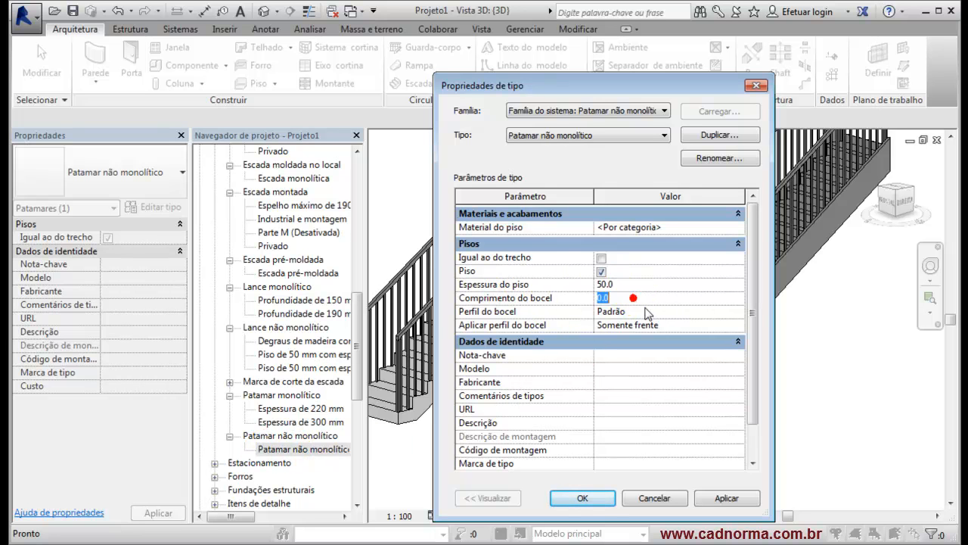
left_click(654, 498)
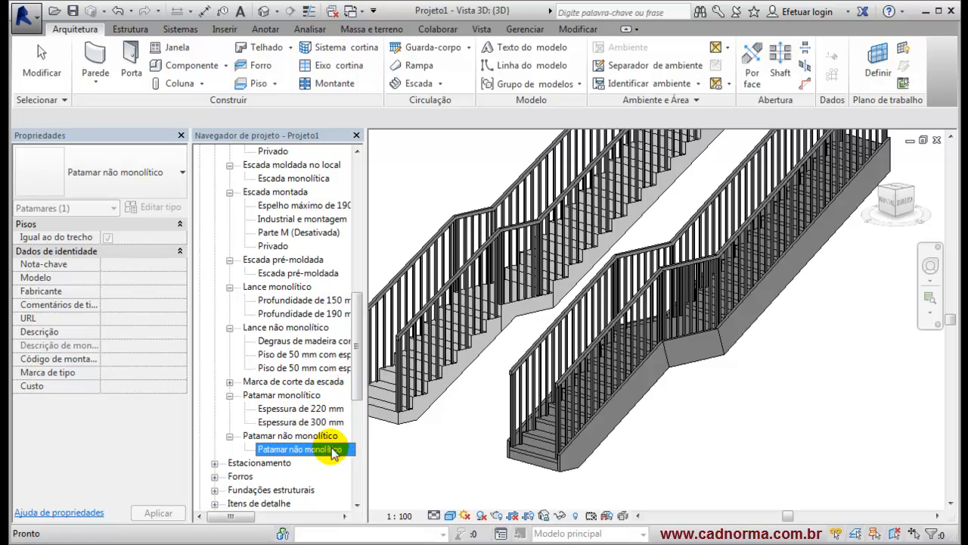
Step: Point out the Patamar monolítico and Patamar não monolítico families, and select the Escada pré-moldada type for inspection
left_click(282, 395)
left_click(280, 436)
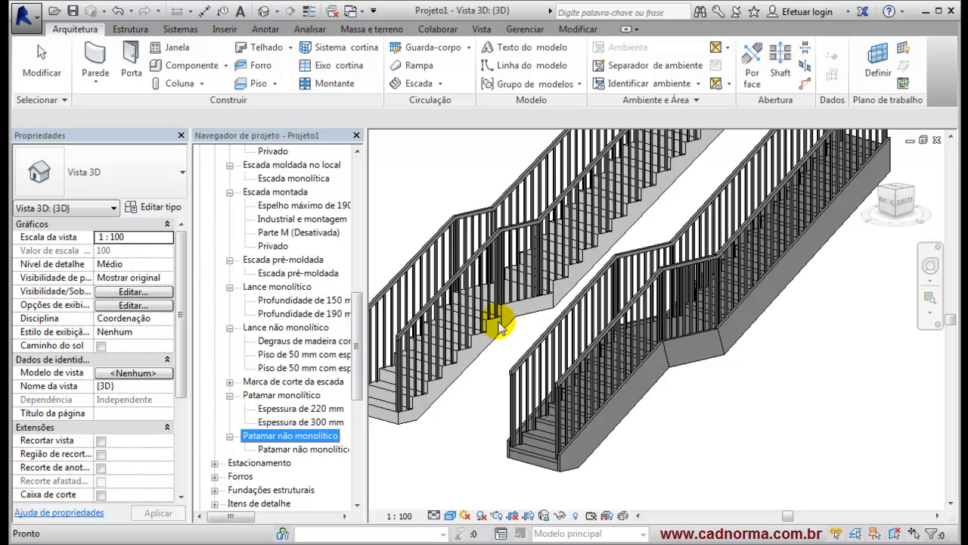
scroll(357, 331, "up", 2)
left_click(340, 339)
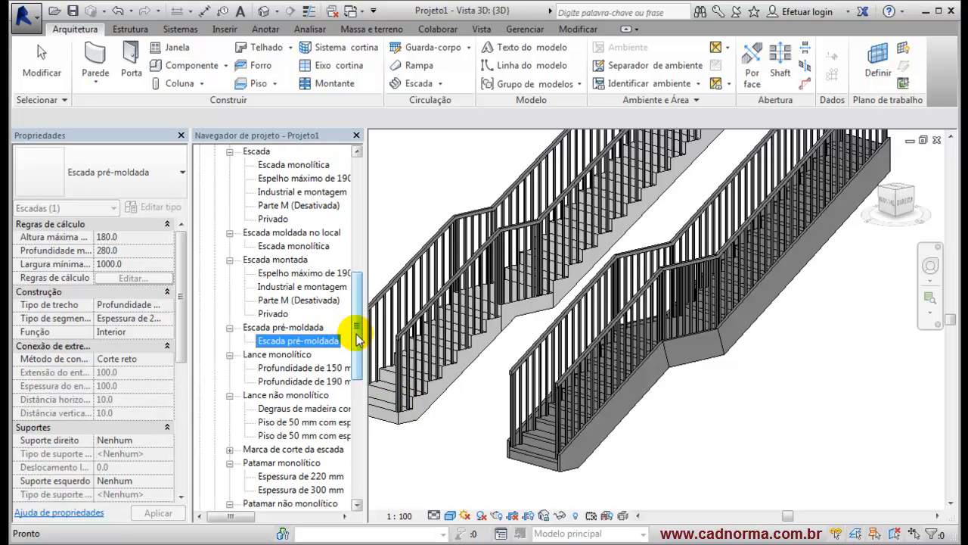
Step: Browse the Escadas families, selecting the Lance não monolítico wooden-tread type and the Patamar monolítico and Patamar não monolítico families for inspection
scroll(357, 344, "down", 2)
scroll(362, 336, "up", 4)
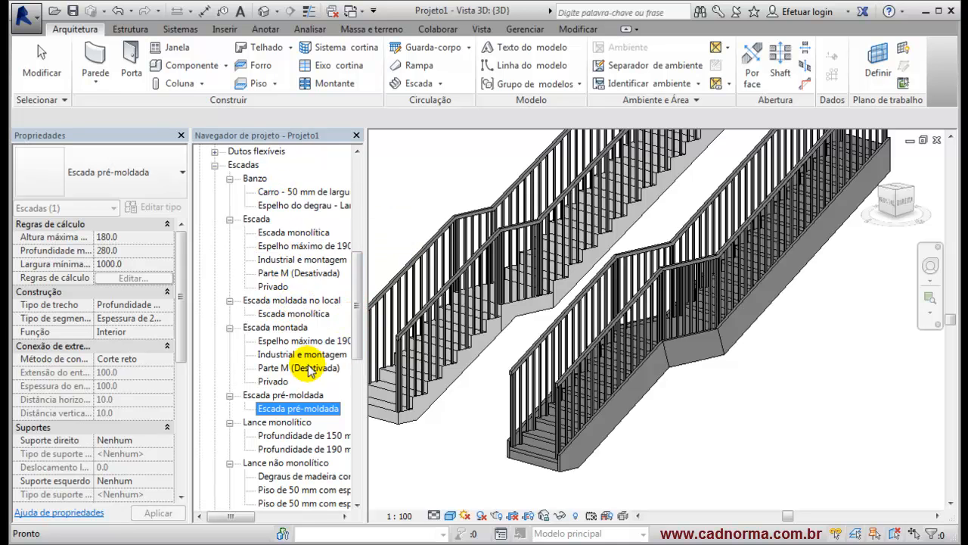
scroll(340, 359, "down", 2)
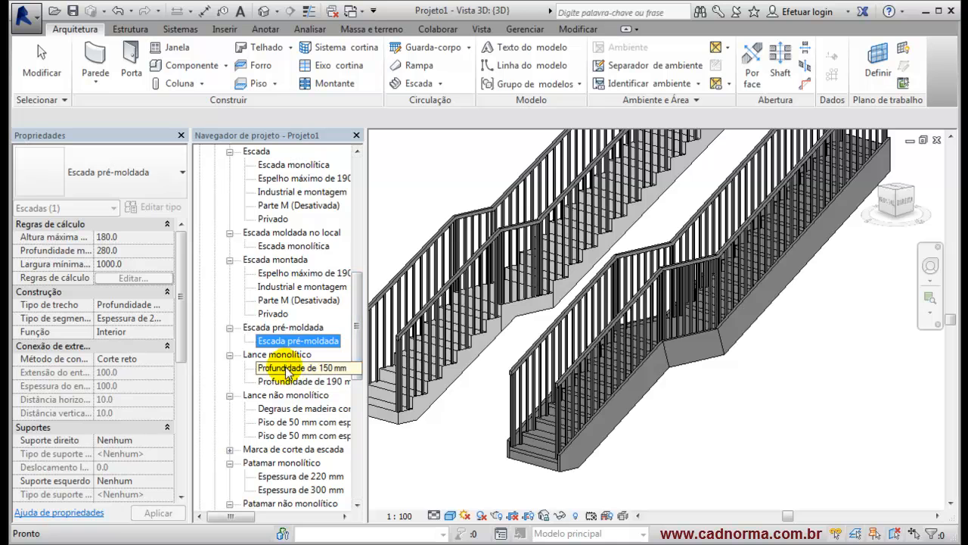
left_click(291, 409)
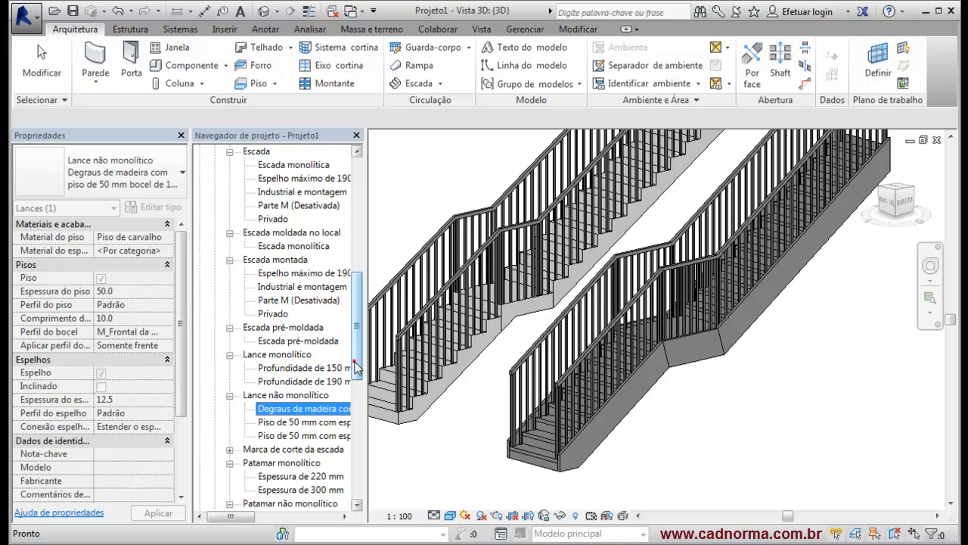
scroll(355, 367, "down", 3)
left_click(281, 368)
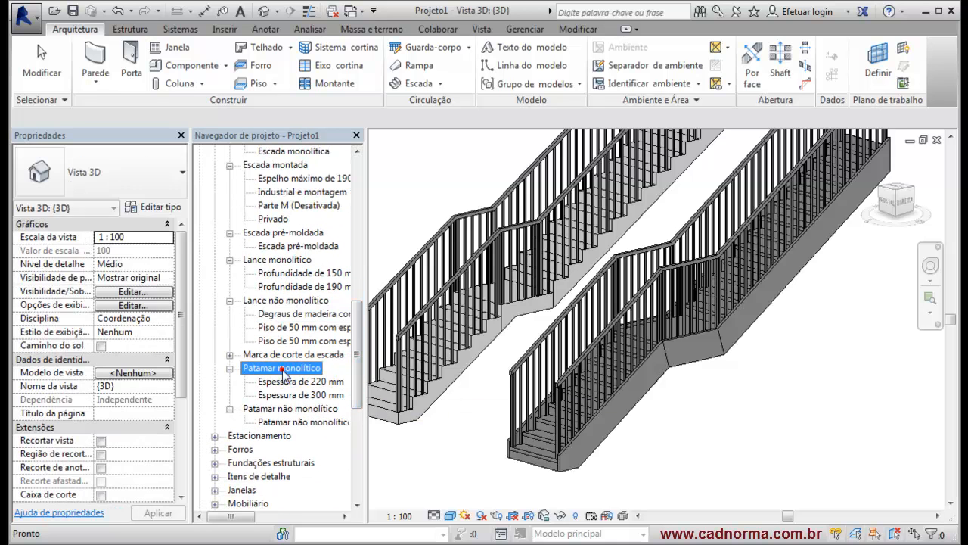
left_click(292, 409)
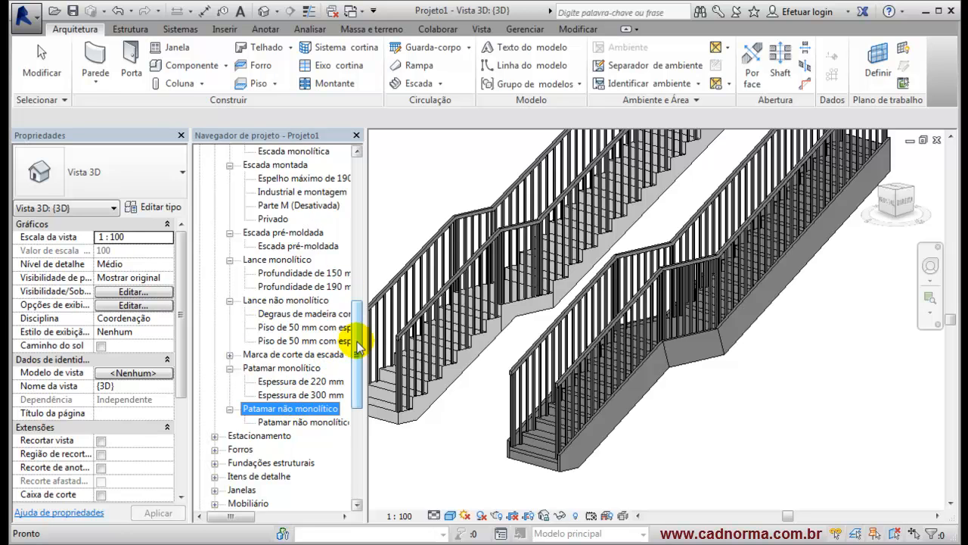
scroll(364, 332, "up", 4)
scroll(361, 314, "up", 2)
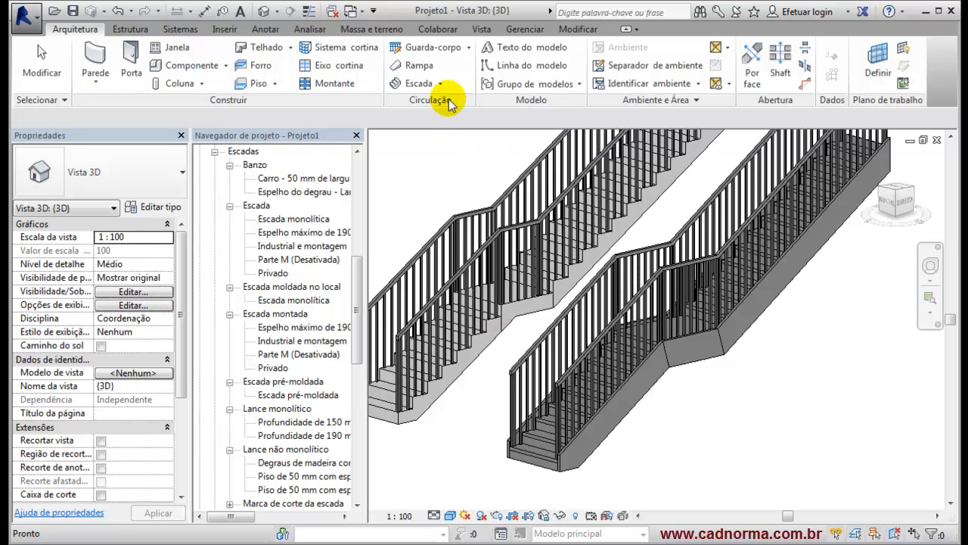
Step: Start a new stair, look through its run, landing and support component options, and leave stair creation without drawing anything
left_click(421, 84)
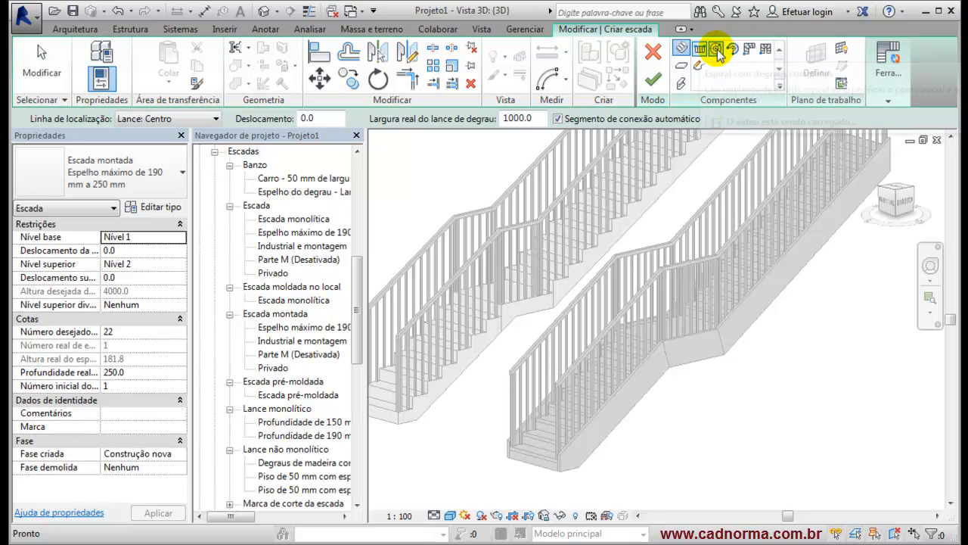
left_click(681, 67)
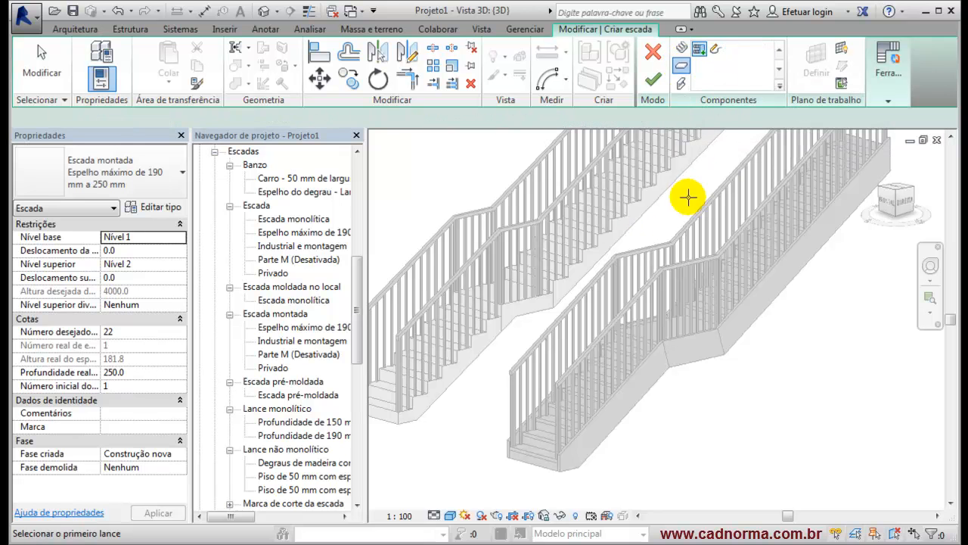
left_click(682, 84)
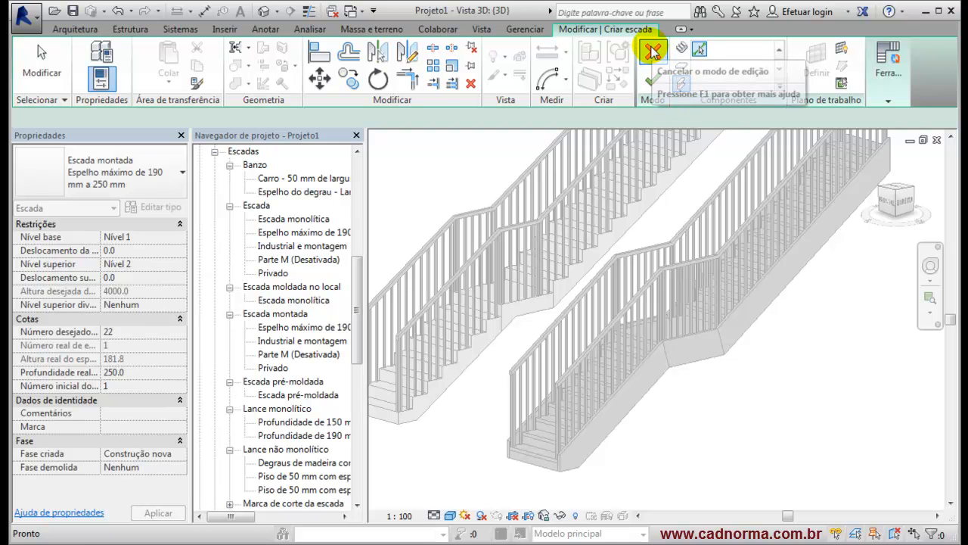
left_click(653, 78)
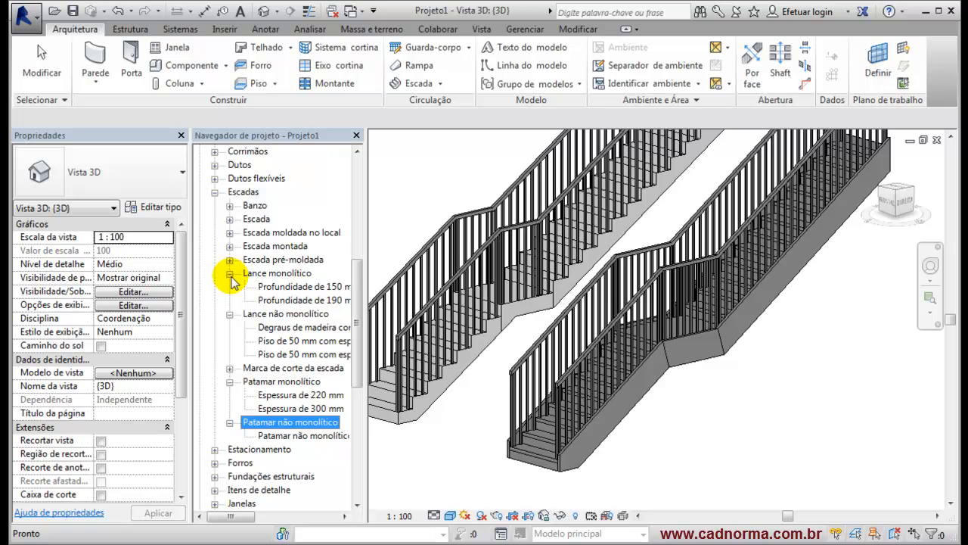
Step: Collapse the Lance monolítico, Lance não monolítico, Patamar monolítico and Patamar não monolítico families under Escadas
left_click(229, 273)
left_click(230, 287)
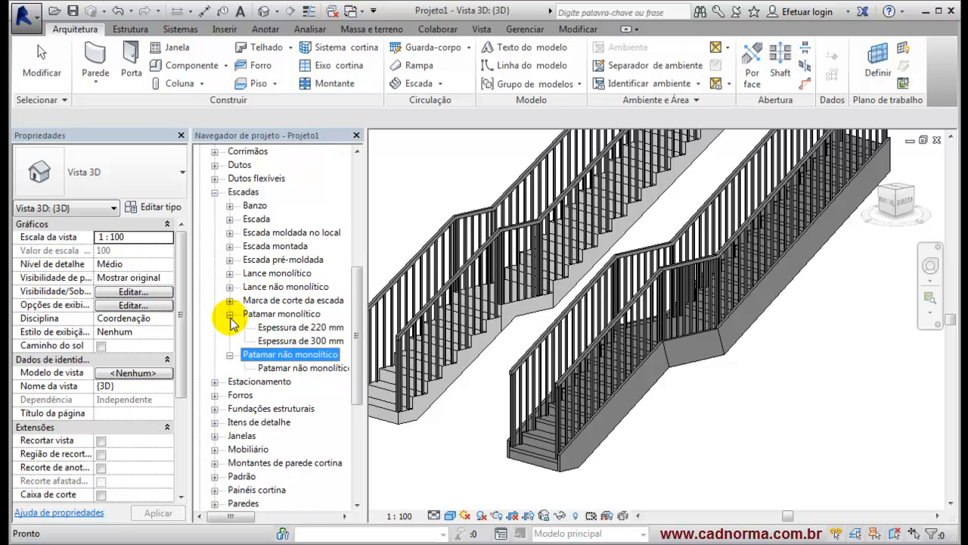
left_click(229, 313)
left_click(230, 328)
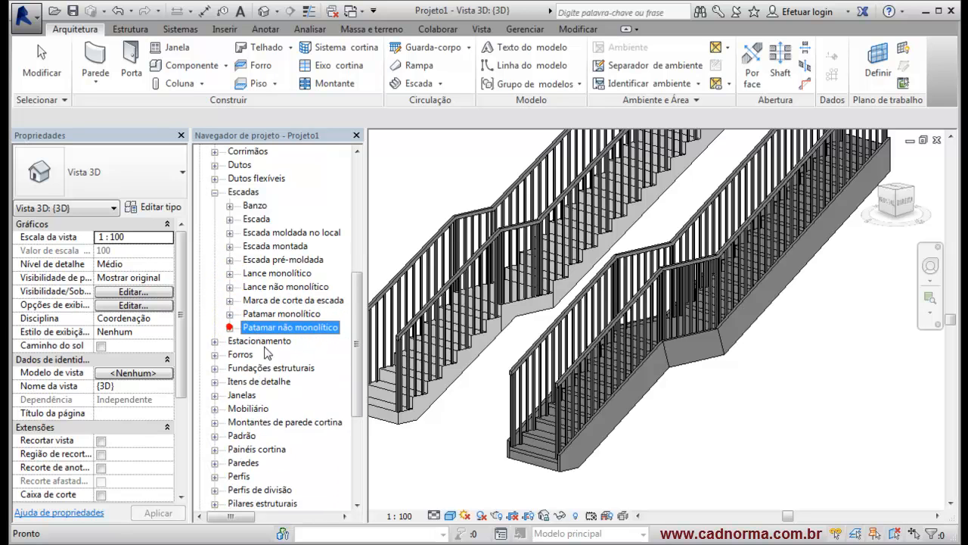
Step: Look over the Escada montada types and Lance monolítico's Profundidade de 150 mm type, collapsing both families again
left_click(229, 246)
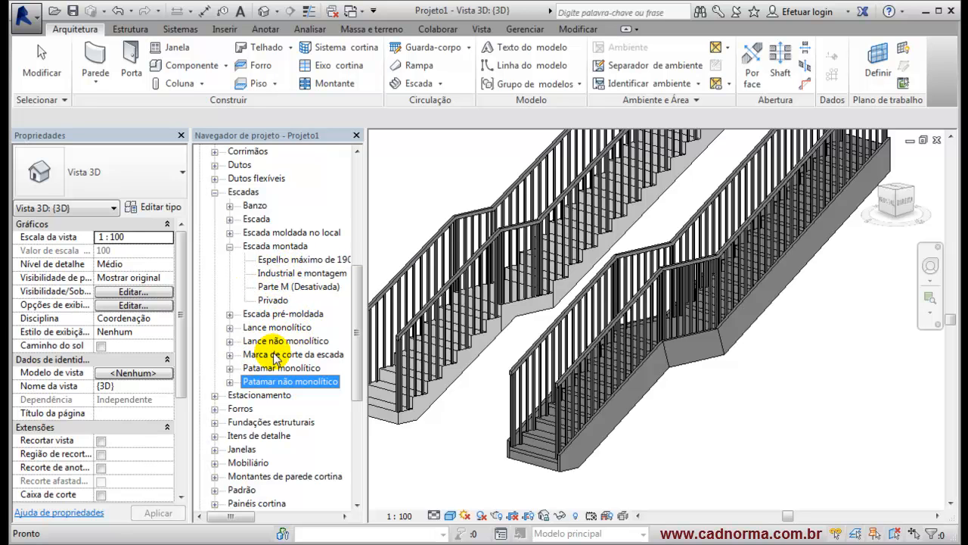
left_click(229, 247)
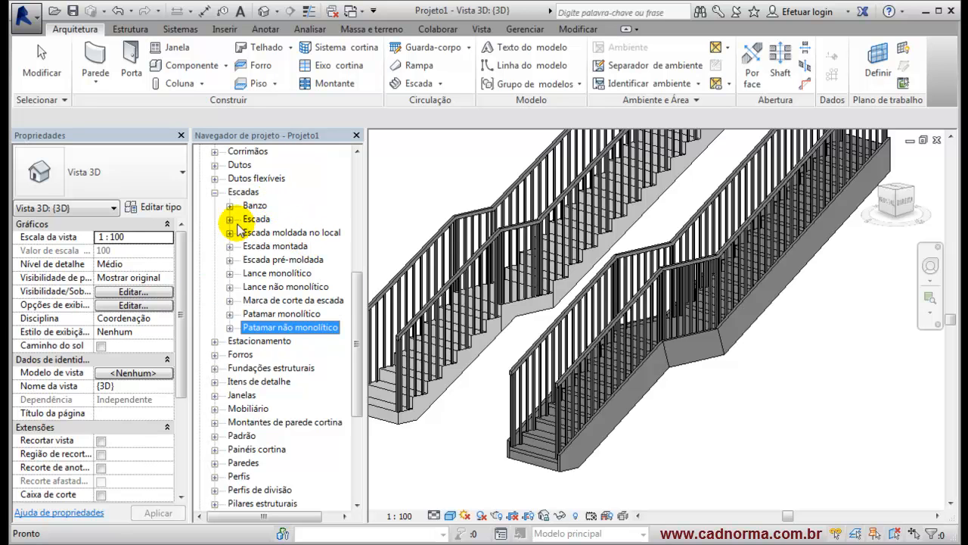
left_click(230, 274)
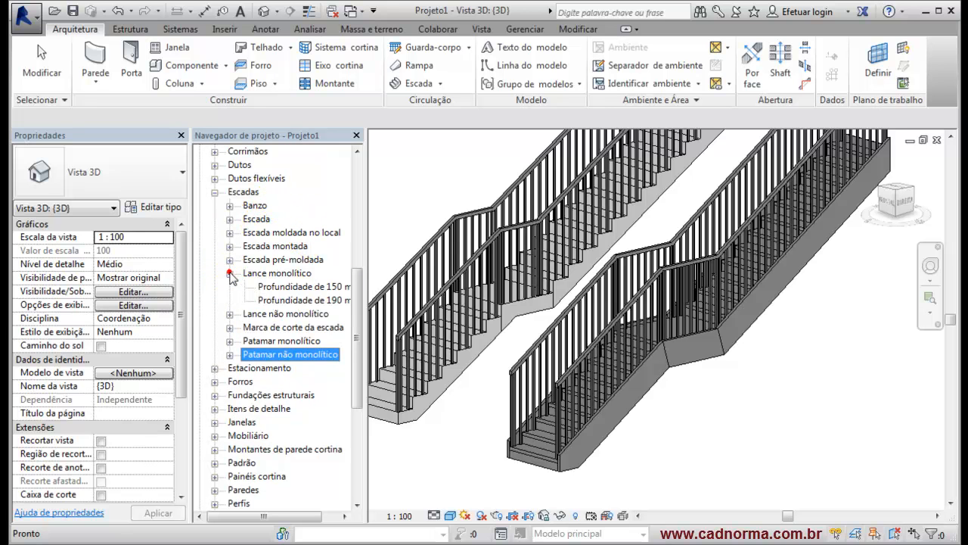
left_click(287, 287)
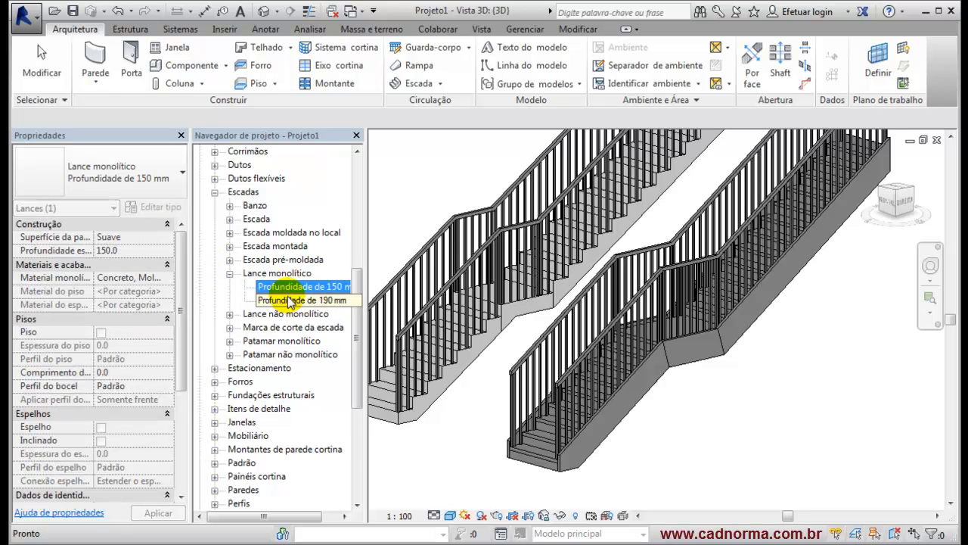
left_click(230, 275)
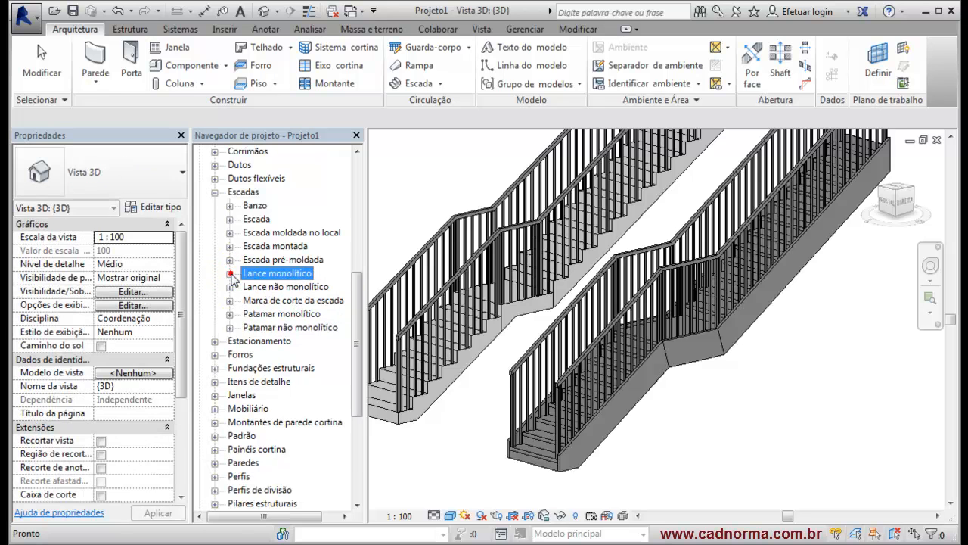
Step: Review the type properties of Lance não monolítico's wooden-tread type, close them without changes and clear the selection
left_click(229, 287)
double_click(292, 300)
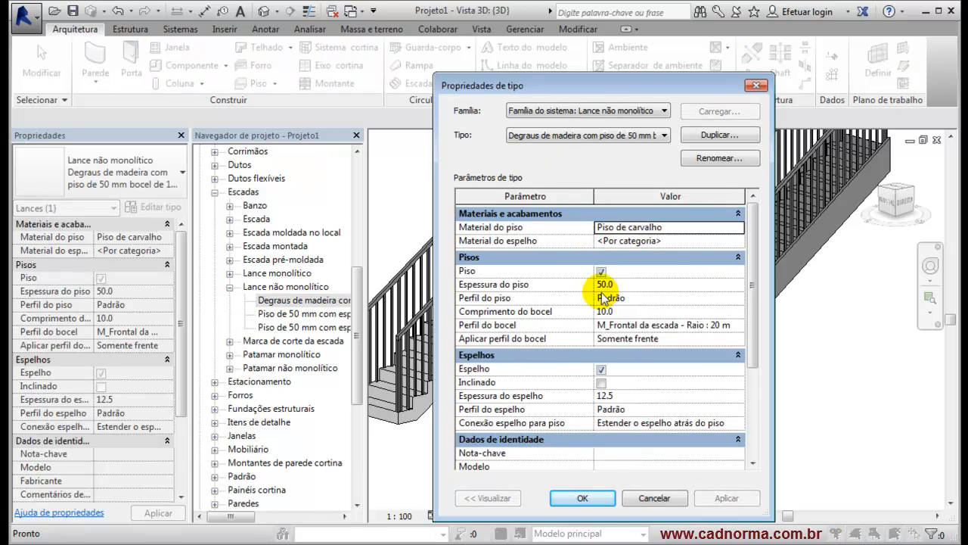
scroll(754, 335, "down", 3)
scroll(752, 356, "up", 3)
left_click(654, 499)
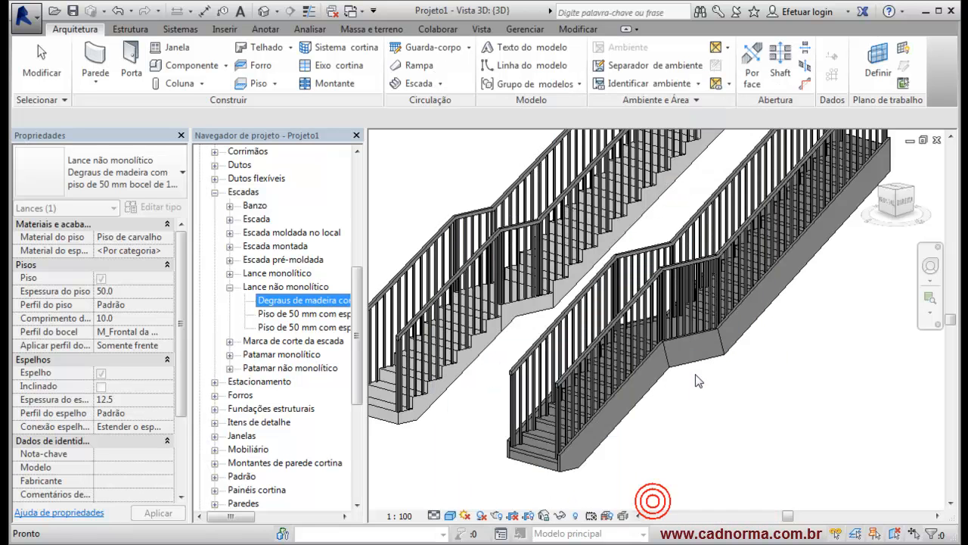
left_click(458, 444)
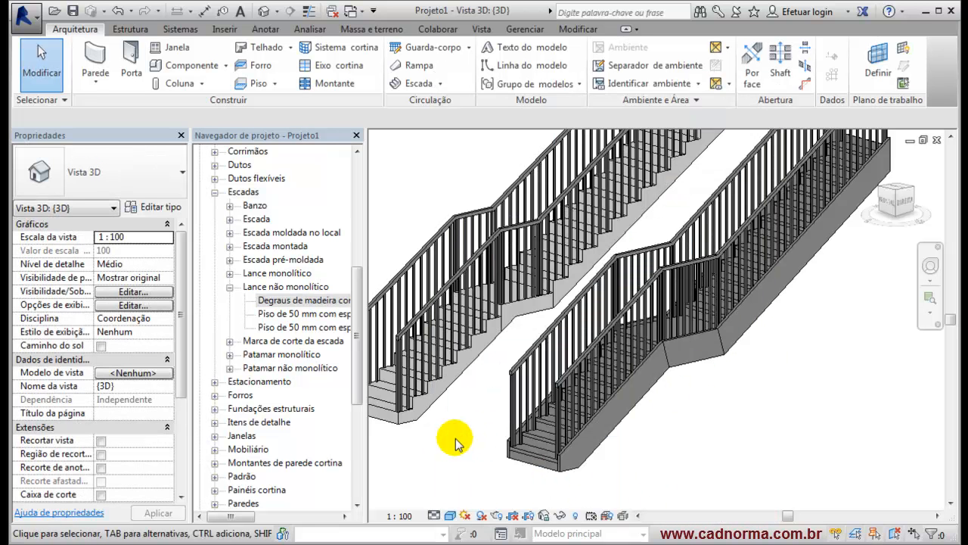